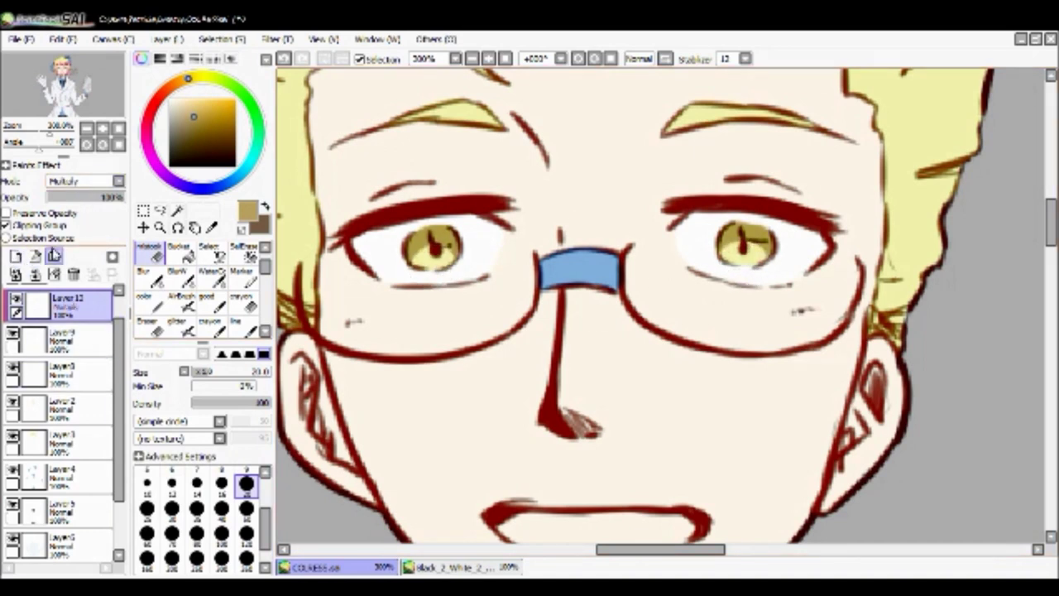
Add clipped Multiply and Luminosity layers over the eyes and paint white highlights on both irises.
{"action": "left_click", "coordinate": [15, 256]}
{"action": "left_click", "coordinate": [207, 299]}
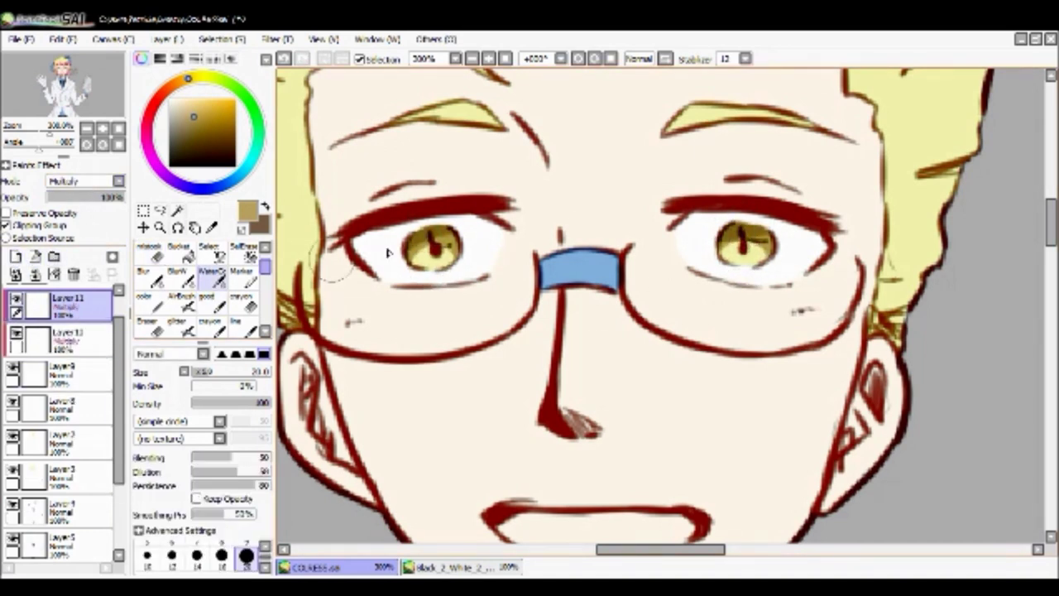
{"action": "left_click", "coordinate": [15, 257]}
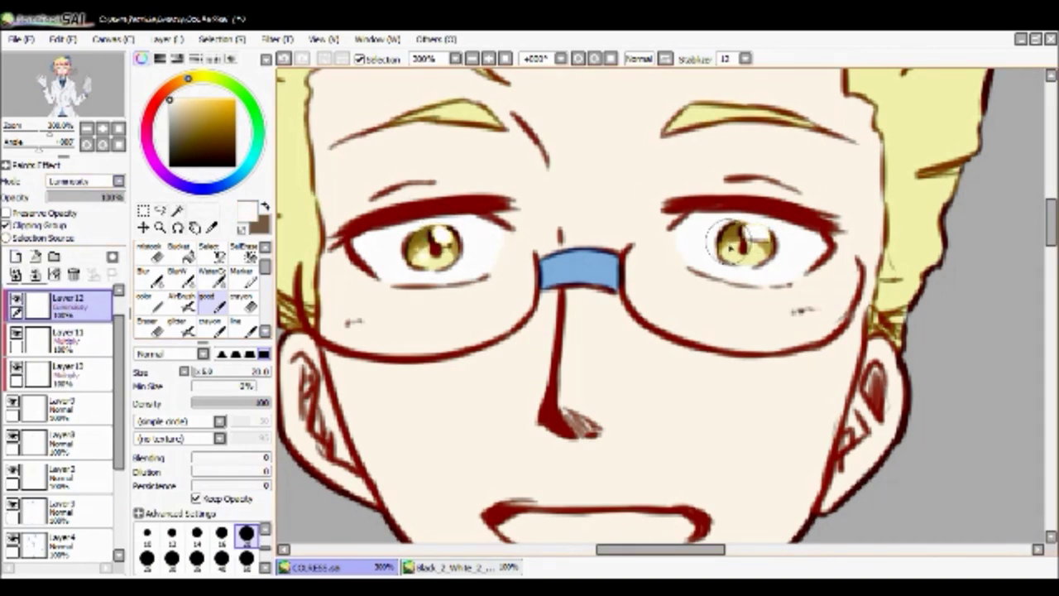
Set the lowest clipped eye layer to Normal mode and merge the eye shading and highlight layers down.
{"action": "left_click", "coordinate": [488, 57]}
{"action": "left_click", "coordinate": [472, 58]}
{"action": "left_click", "coordinate": [38, 374]}
{"action": "left_click", "coordinate": [488, 58]}
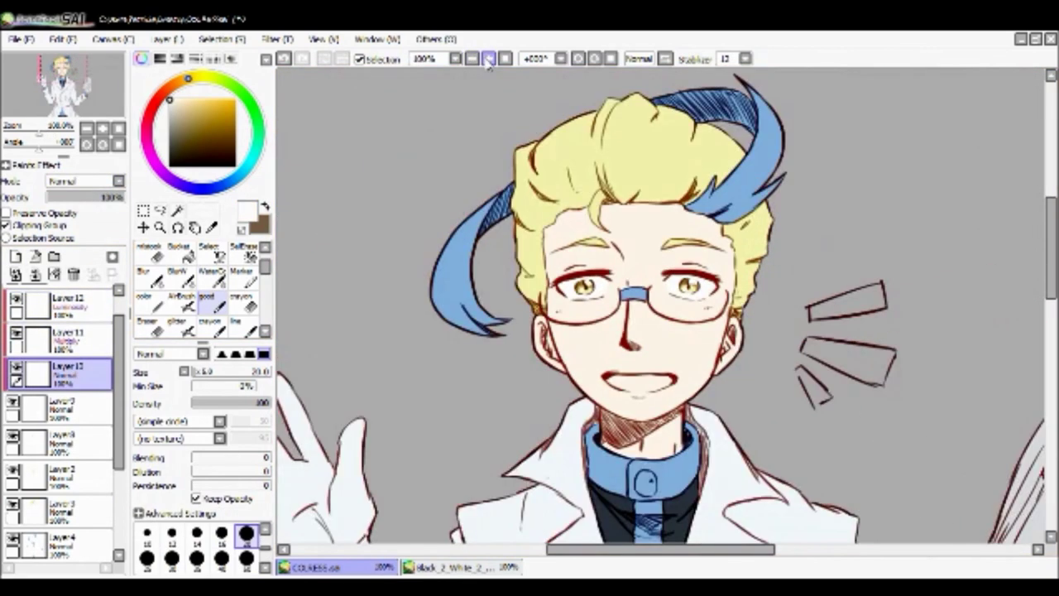
{"action": "left_click", "coordinate": [488, 58]}
{"action": "left_click", "coordinate": [472, 58]}
{"action": "left_click", "coordinate": [35, 273]}
{"action": "left_click", "coordinate": [35, 273]}
{"action": "left_click", "coordinate": [35, 275]}
{"action": "left_click", "coordinate": [35, 275]}
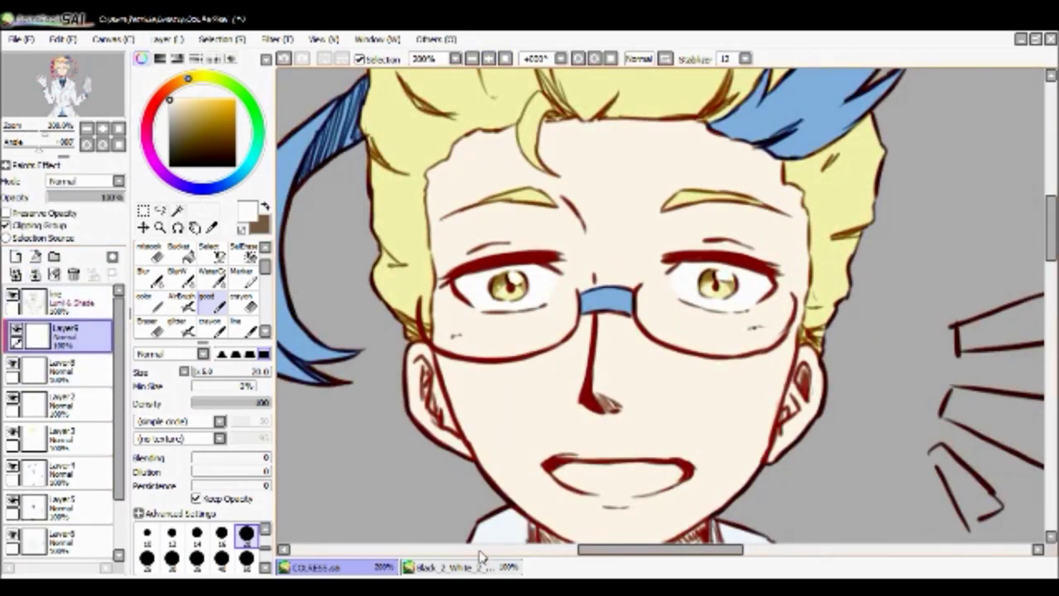
Paint light blue shadows under the upper eyelids across both eye whites on the clipped Multiply layer, using the reference picture as a guide.
{"action": "left_click", "coordinate": [451, 567]}
{"action": "scroll", "coordinate": [378, 454], "scroll_direction": "up", "scroll_amount": 3}
{"action": "left_click", "coordinate": [315, 566]}
{"action": "left_click", "coordinate": [807, 124], "text": "alt"}
{"action": "left_click", "coordinate": [178, 105]}
{"action": "left_click_drag", "start_coordinate": [459, 273], "coordinate": [558, 286]}
{"action": "left_click_drag", "start_coordinate": [670, 273], "coordinate": [774, 278]}
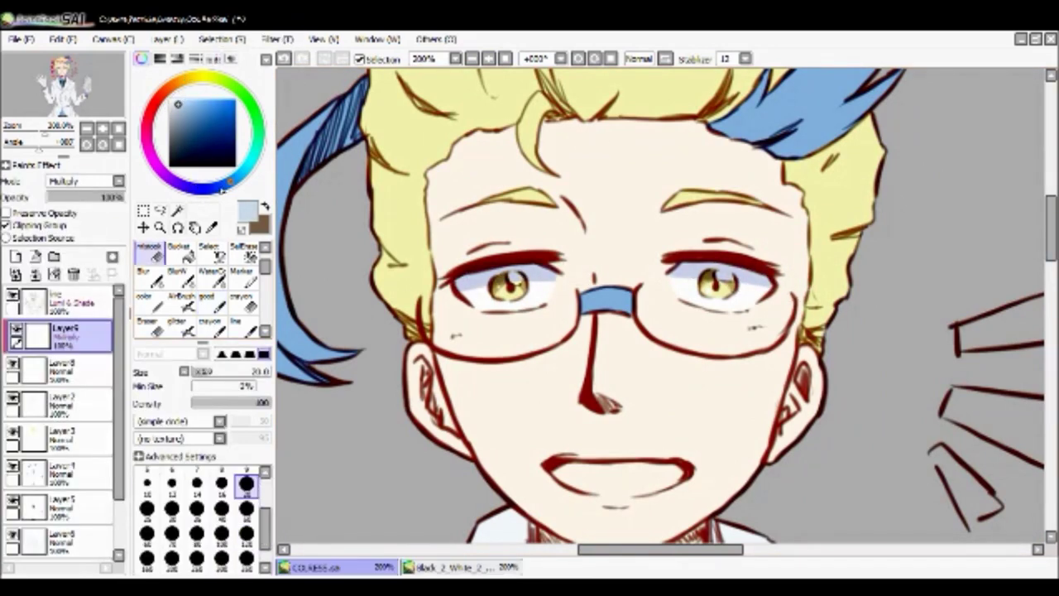
{"action": "scroll", "coordinate": [369, 249], "scroll_direction": "up", "scroll_amount": 2}
{"action": "scroll", "coordinate": [784, 250], "scroll_direction": "down", "scroll_amount": 3}
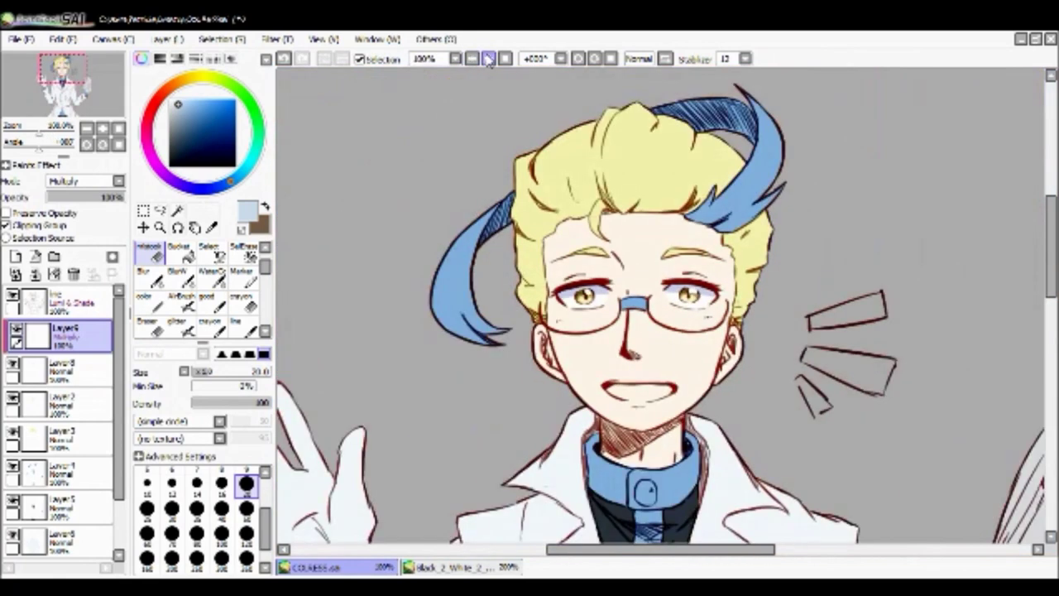
Merge the eye shadow layer down and sample a medium blue from the Black_2_White_2 reference picture.
{"action": "left_click", "coordinate": [73, 273]}
{"action": "left_click", "coordinate": [15, 256]}
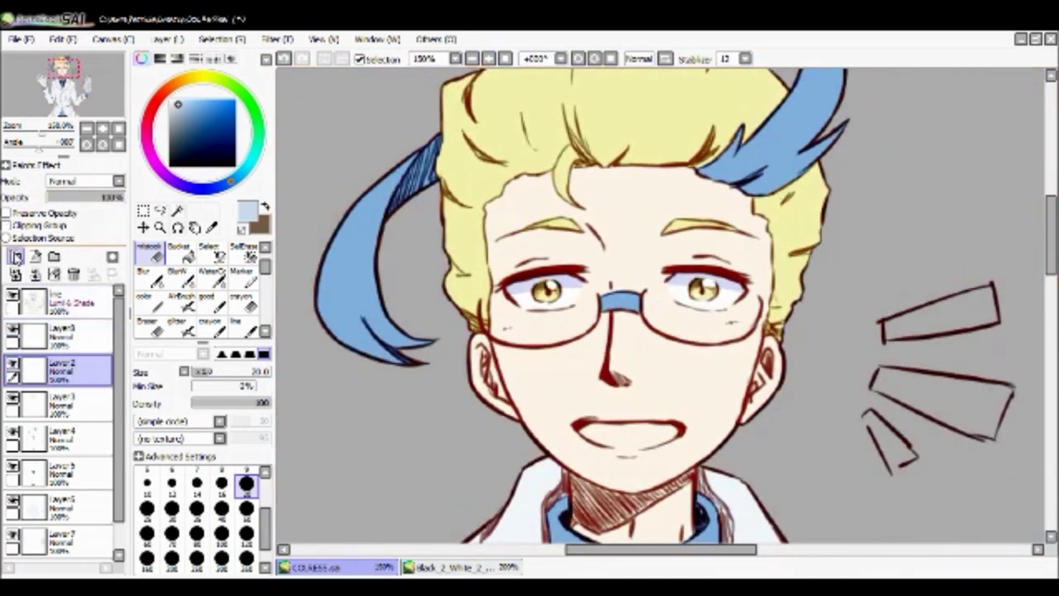
{"action": "left_click", "coordinate": [452, 567]}
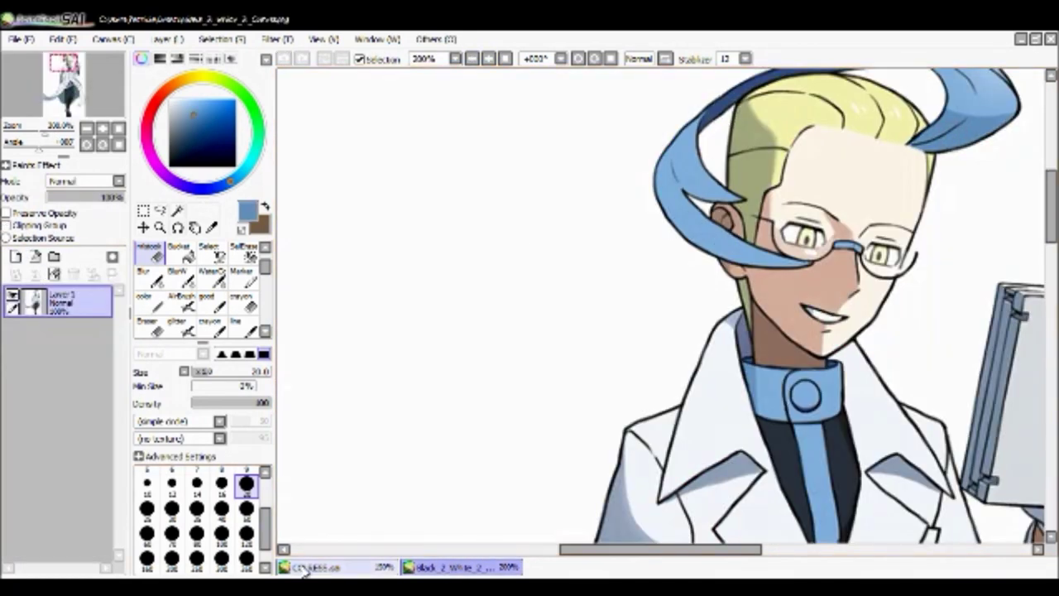
{"action": "left_click", "coordinate": [307, 568]}
{"action": "left_click", "coordinate": [35, 274]}
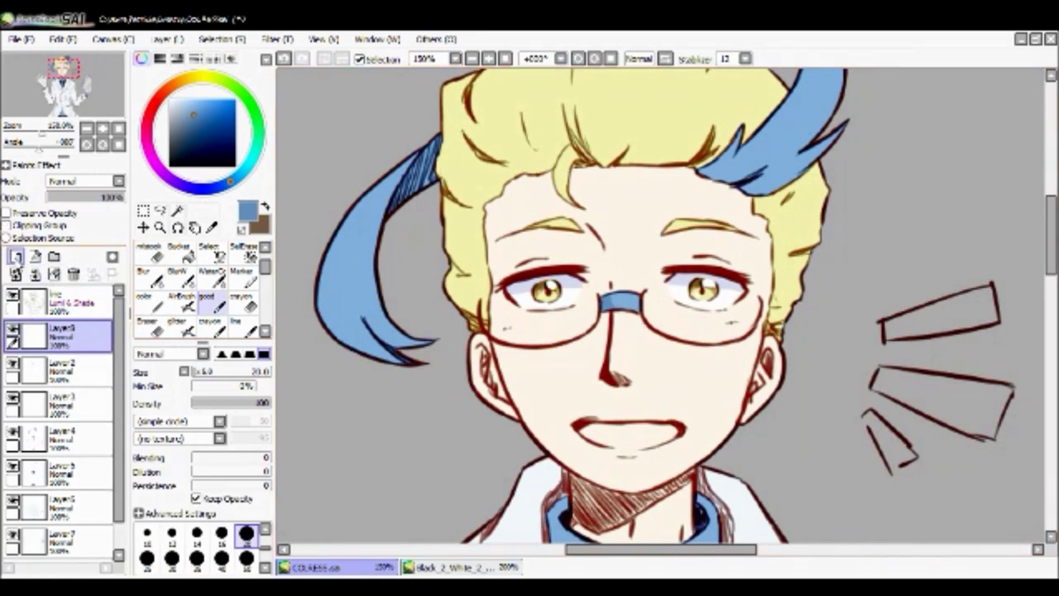
On a clipped Multiply layer above the skin layer, paint and blend soft brownish-pink shadows along the hairline and under both eyes.
{"action": "left_click", "coordinate": [58, 370]}
{"action": "left_click", "coordinate": [453, 567]}
{"action": "left_click", "coordinate": [306, 567]}
{"action": "key", "text": "m"}
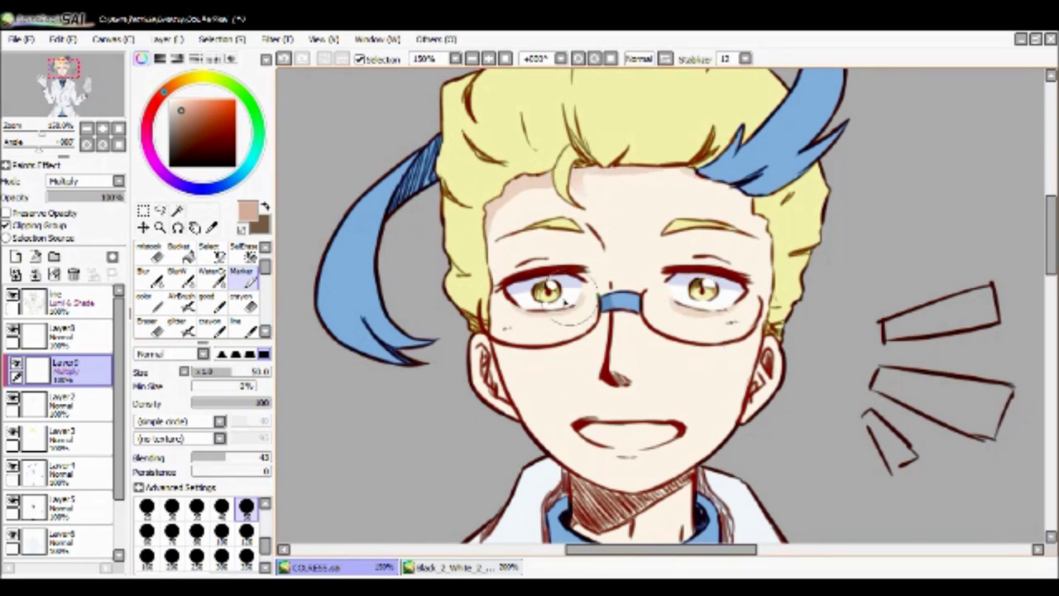
{"action": "key", "text": "c"}
{"action": "left_click", "coordinate": [247, 556]}
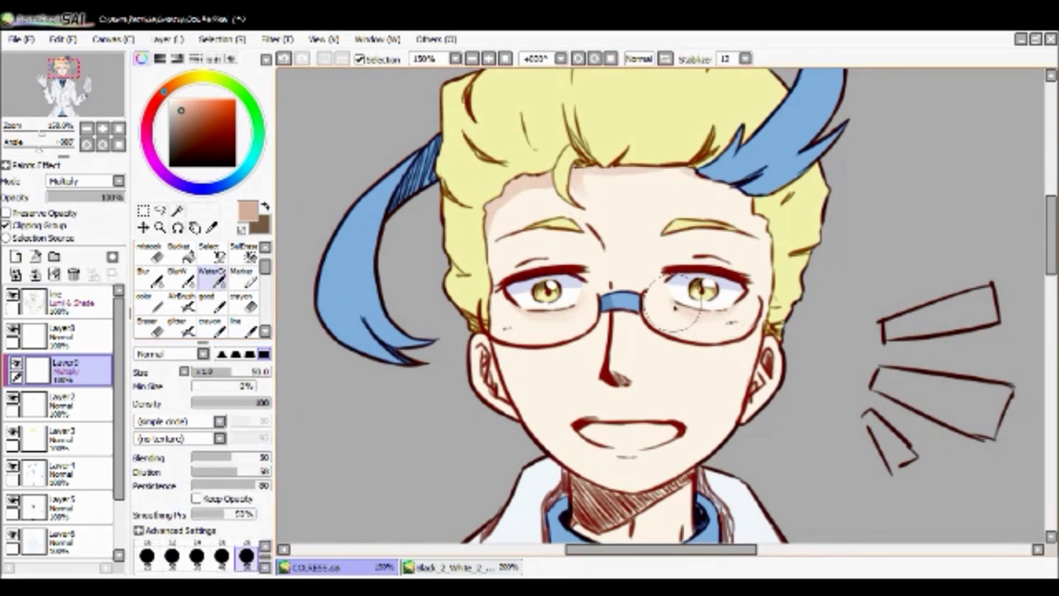
{"action": "left_click", "coordinate": [249, 279]}
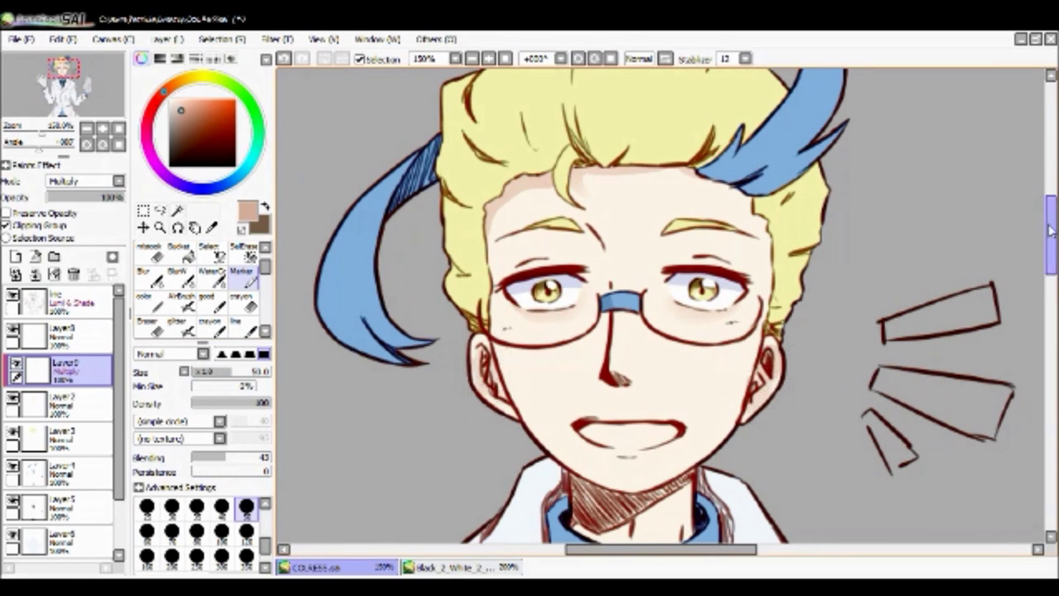
Shade the neck, the side of the nose and the area below the mouth, softening the edges with the WaterColor brush.
{"action": "left_click_drag", "start_coordinate": [1049, 232], "coordinate": [1049, 250]}
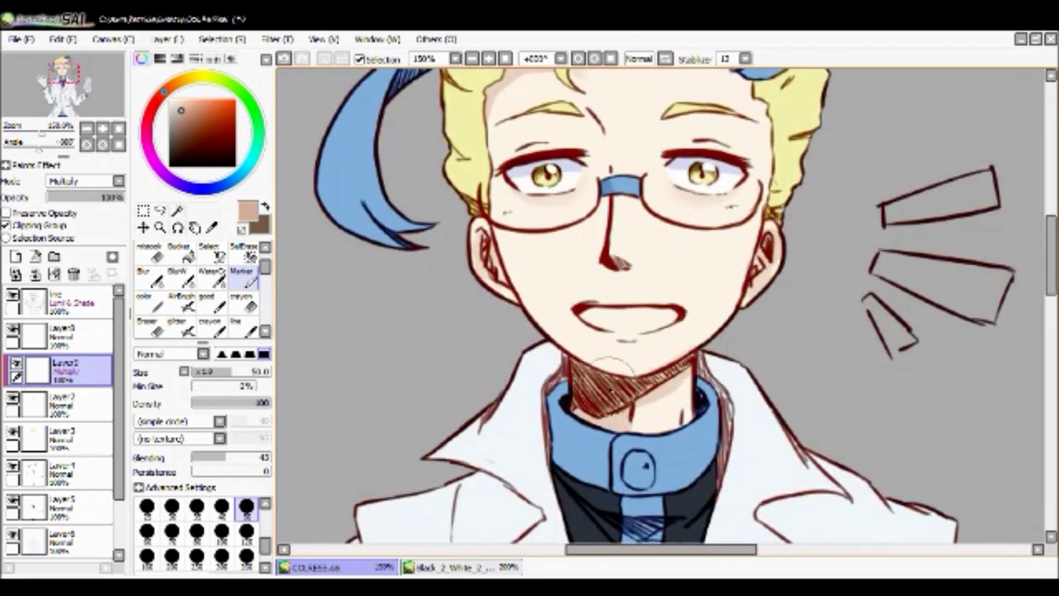
{"action": "left_click", "coordinate": [488, 59]}
{"action": "left_click", "coordinate": [212, 278]}
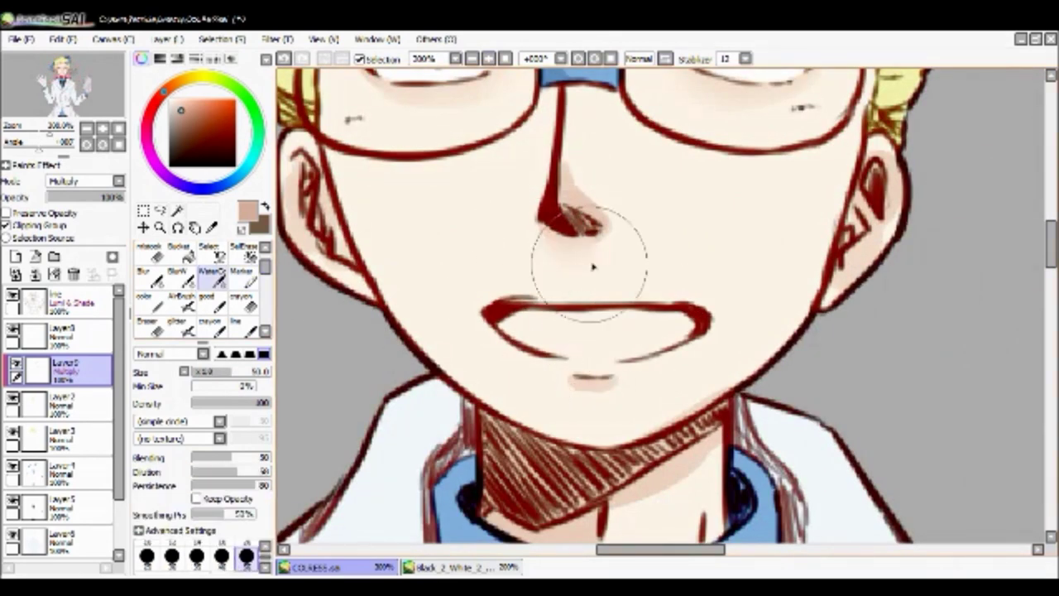
Shade both upper eyelids with the Marker at size 20, blend the strokes, and add a clipped layer beneath the skin shading layer.
{"action": "scroll", "coordinate": [622, 397], "scroll_direction": "up", "scroll_amount": 5}
{"action": "left_click", "coordinate": [241, 273]}
{"action": "left_click_drag", "start_coordinate": [794, 290], "coordinate": [716, 294]}
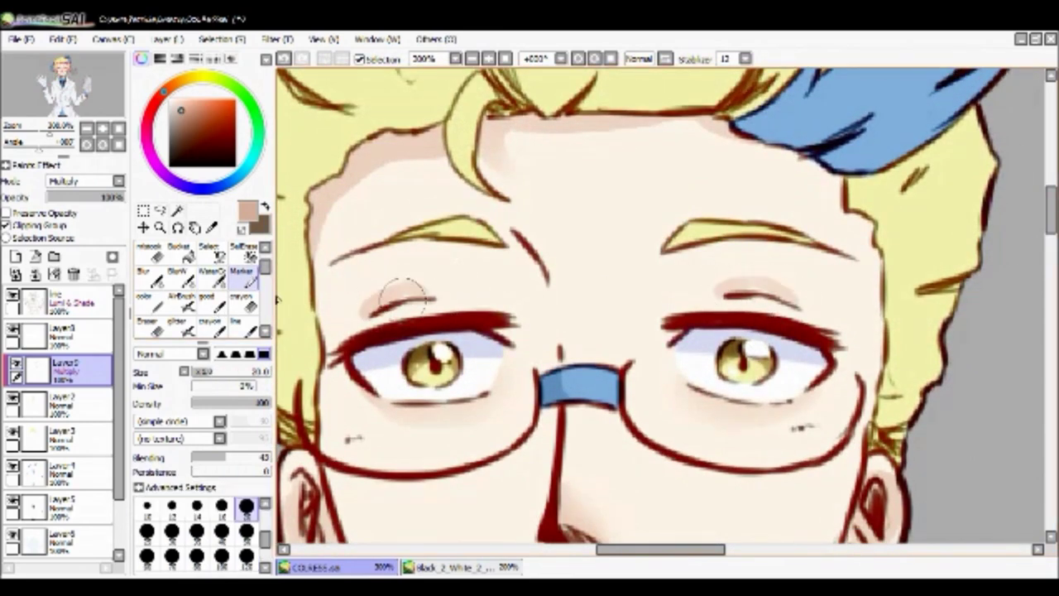
{"action": "key", "text": "w"}
{"action": "key", "text": "ctrl+minus"}
{"action": "scroll", "coordinate": [629, 331], "scroll_direction": "up", "scroll_amount": 3}
{"action": "key", "text": "ctrl+shift+n"}
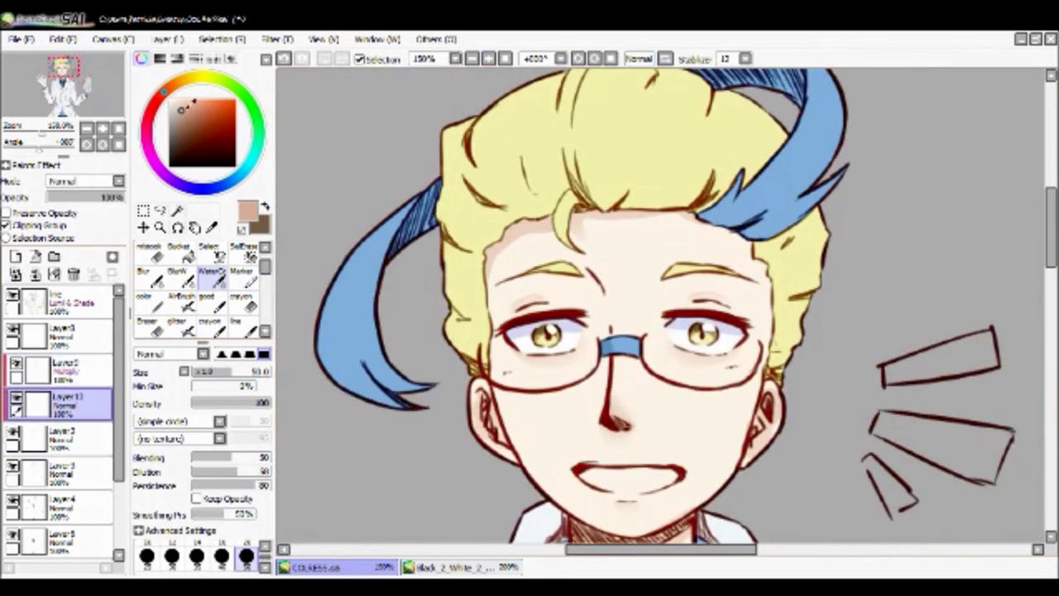
Try an airbrushed pink tint at size 120 across the forehead and around the eyes.
{"action": "left_click", "coordinate": [182, 302]}
{"action": "left_click_drag", "start_coordinate": [529, 347], "coordinate": [720, 340]}
{"action": "left_click_drag", "start_coordinate": [579, 228], "coordinate": [671, 228]}
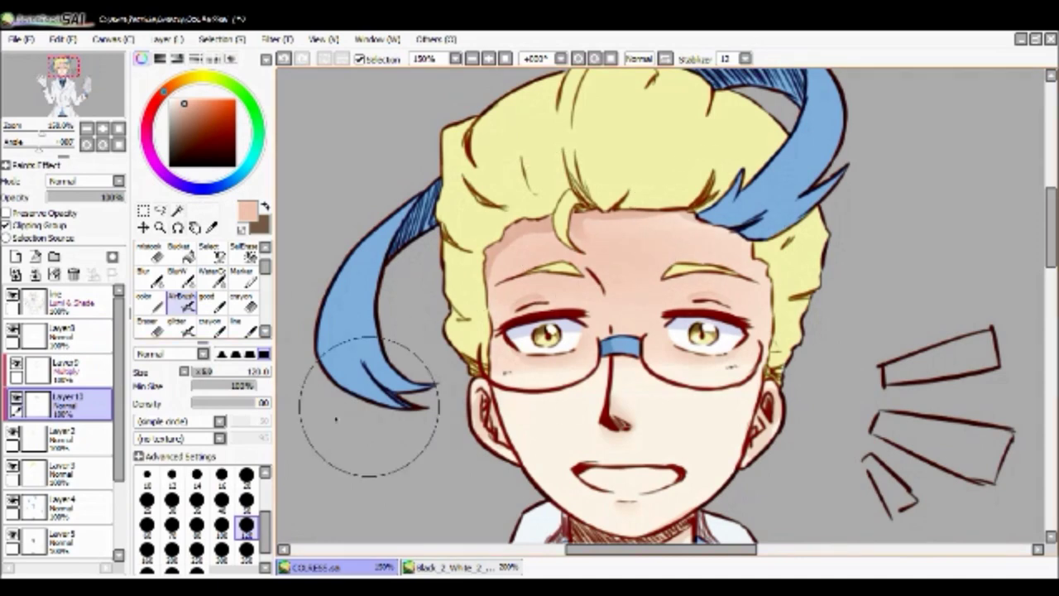
{"action": "key", "text": "w"}
{"action": "key", "text": "ctrl+e"}
{"action": "scroll", "coordinate": [662, 331], "scroll_direction": "down", "scroll_amount": 5}
{"action": "key", "text": "ctrl+minus"}
Compare the face with the reference picture and undo the airbrushed pink tint.
{"action": "left_click", "coordinate": [247, 557]}
{"action": "key", "text": "ctrl+z"}
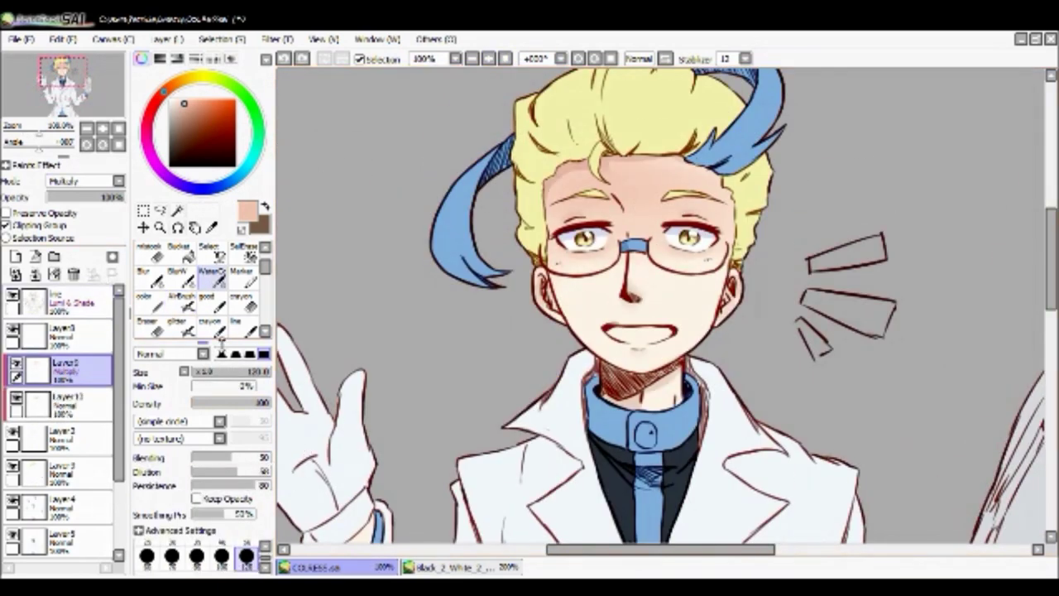
{"action": "key", "text": "ctrl+Tab"}
{"action": "key", "text": "ctrl+Tab"}
{"action": "key", "text": "ctrl+z"}
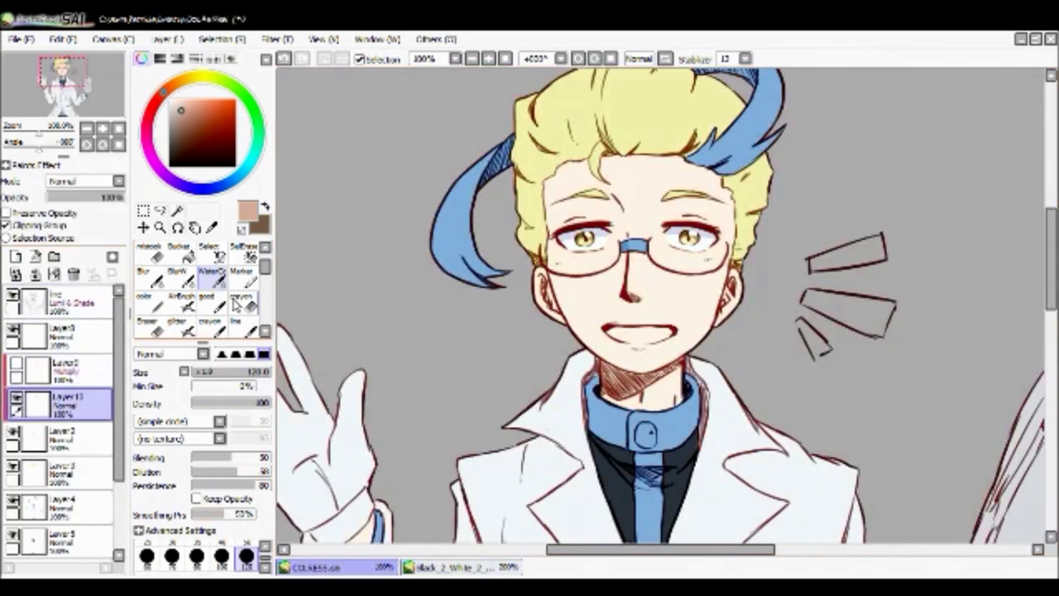
Paint a brownish-pink tint over the forehead and around the eyes on the lower clipped layer, using the WaterColor brush at size 120.
{"action": "left_click_drag", "start_coordinate": [579, 207], "coordinate": [687, 224]}
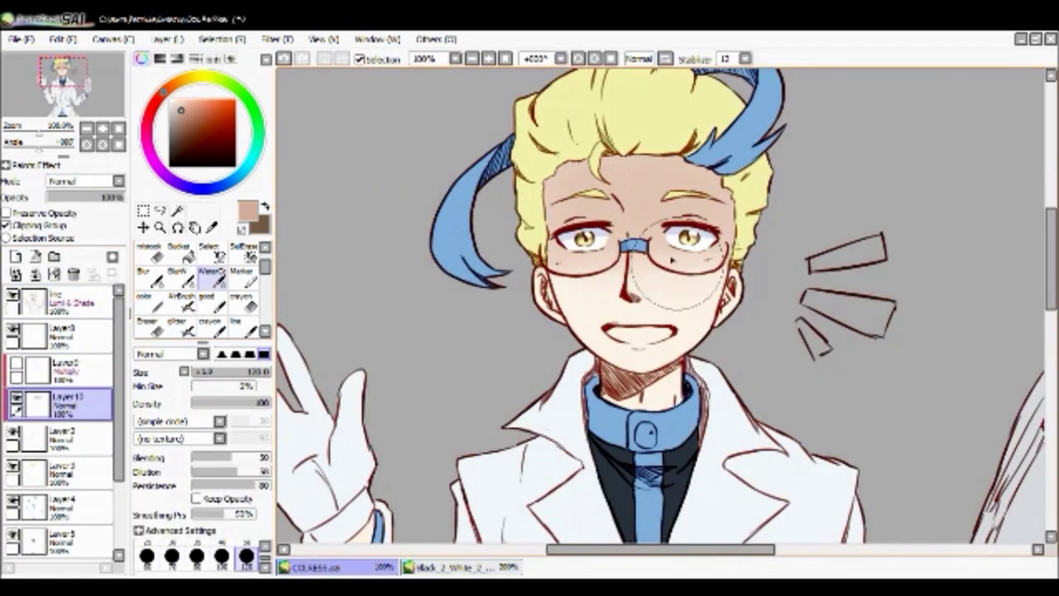
{"action": "key", "text": "v"}
{"action": "left_click", "coordinate": [192, 303]}
{"action": "scroll", "coordinate": [355, 340], "scroll_direction": "down", "scroll_amount": 5}
{"action": "key", "text": "v"}
{"action": "scroll", "coordinate": [993, 281], "scroll_direction": "up", "scroll_amount": 5}
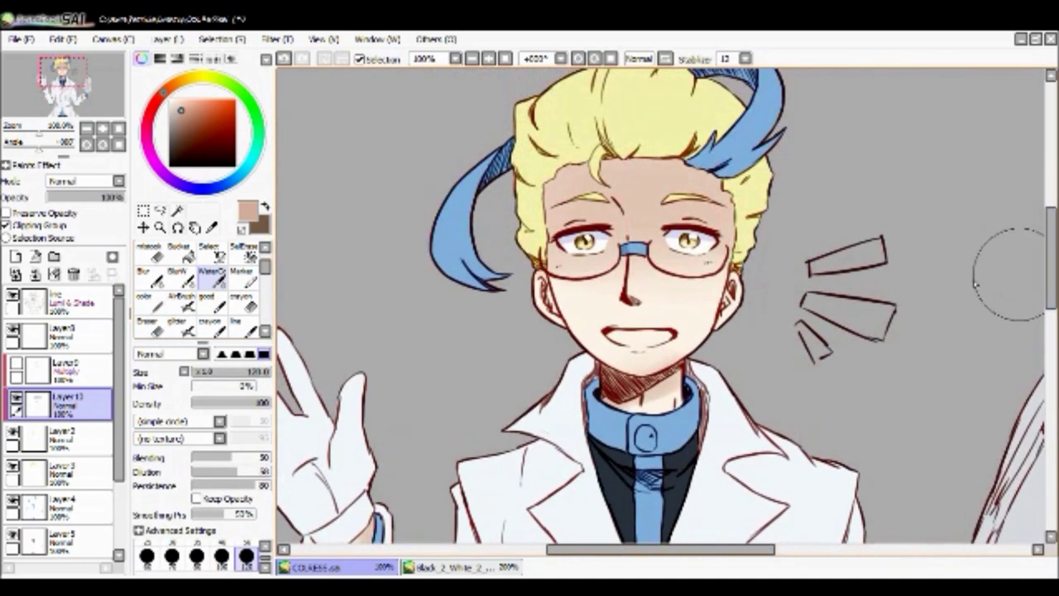
Shift the forehead tint to a pinker hue and adjust the hue and saturation of the Multiply skin shading layer.
{"action": "left_click", "coordinate": [239, 277]}
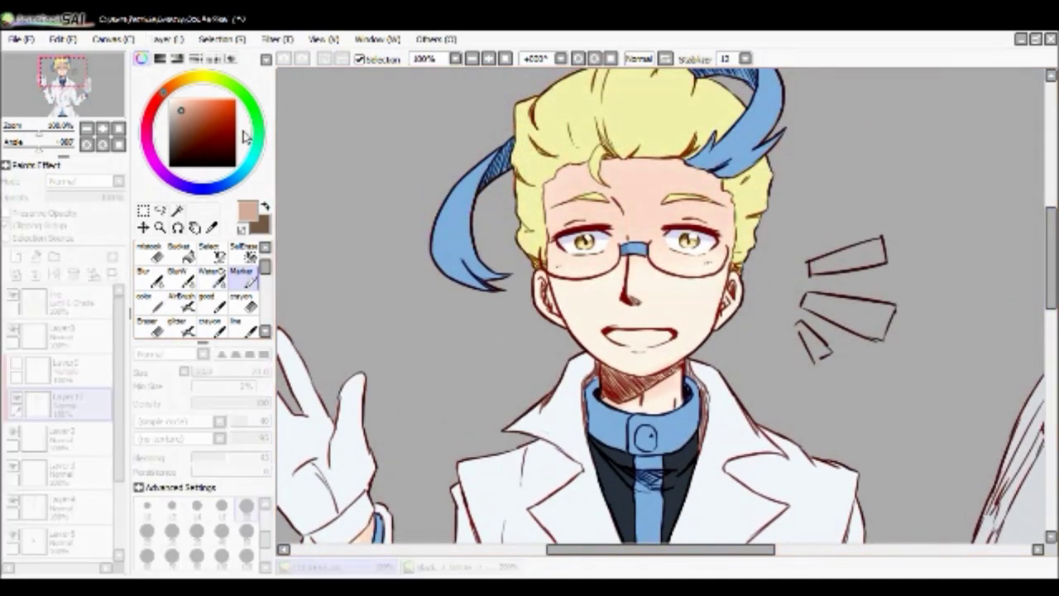
{"action": "left_click", "coordinate": [488, 58]}
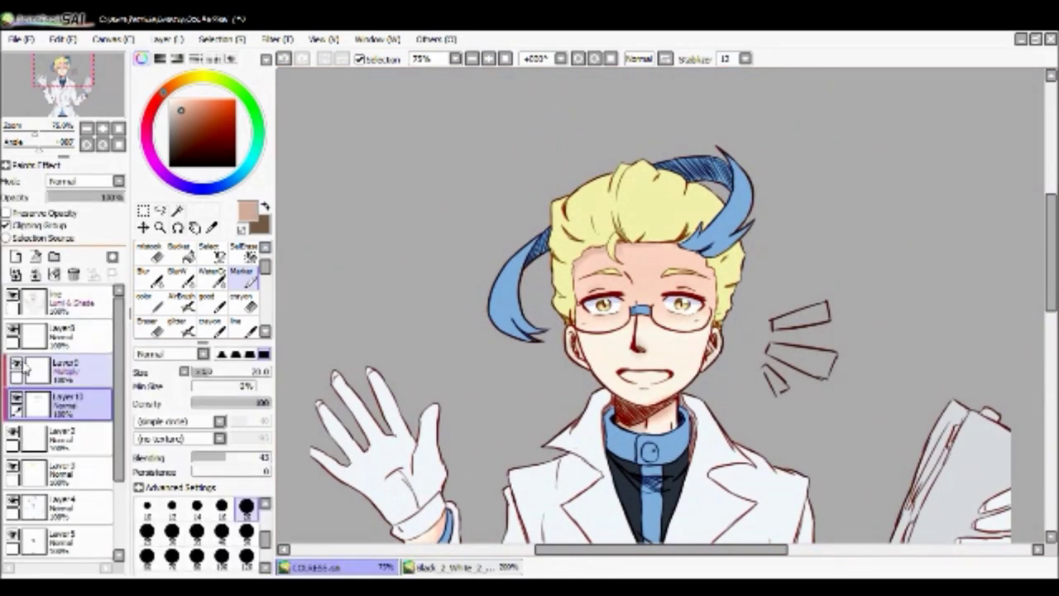
{"action": "left_click", "coordinate": [56, 370]}
{"action": "key", "text": "ctrl+u"}
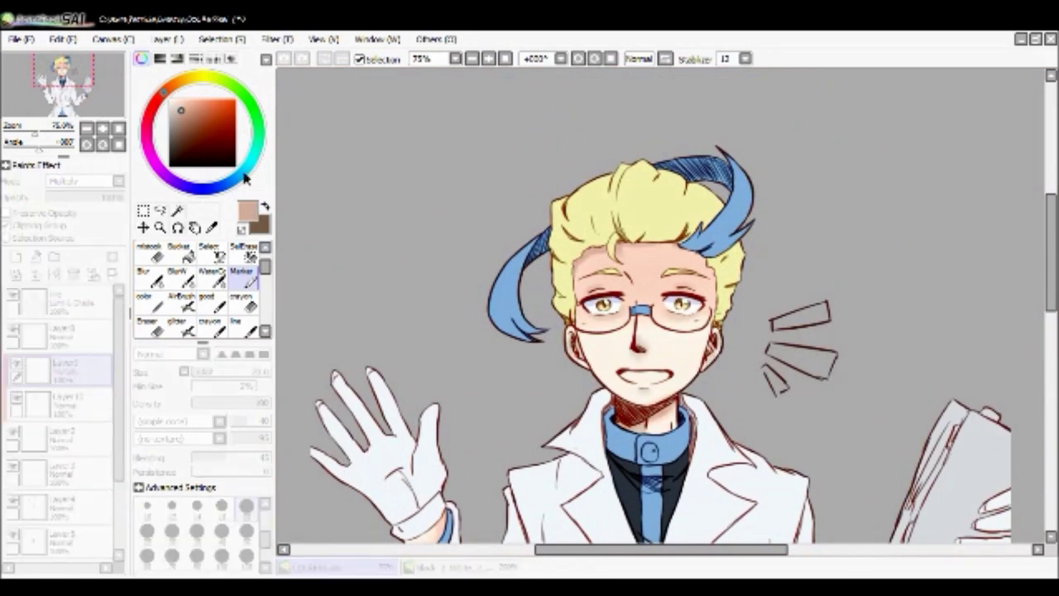
{"action": "key", "text": "Return"}
Clean up the skin shading around the eyes with the eraser and soften it with the WaterColor brush at size 50.
{"action": "key", "text": "ctrl+plus"}
{"action": "key", "text": "ctrl+plus"}
{"action": "key", "text": "ctrl+plus"}
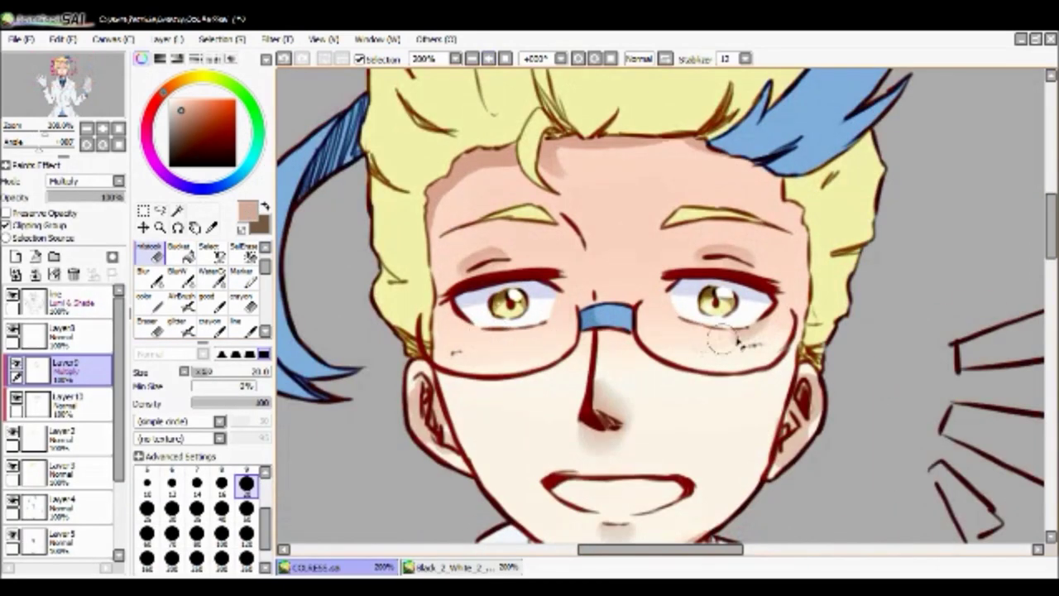
{"action": "key", "text": "bracketleft"}
{"action": "key", "text": "bracketleft"}
{"action": "key", "text": "bracketleft"}
{"action": "key", "text": "bracketleft"}
{"action": "key", "text": "bracketleft"}
{"action": "scroll", "coordinate": [794, 265], "scroll_direction": "down", "scroll_amount": 3}
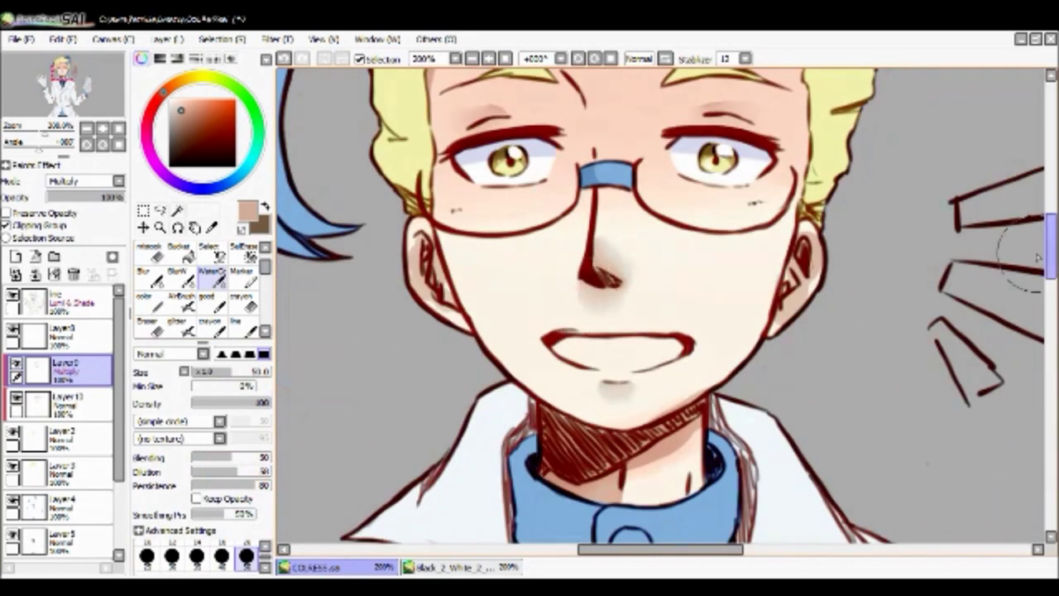
Shade the bare wrist and the nose in a redder skin tone, blend it, and try a blush mark on each cheek.
{"action": "key", "text": "ctrl+minus"}
{"action": "key", "text": "ctrl+minus"}
{"action": "key", "text": "ctrl+minus"}
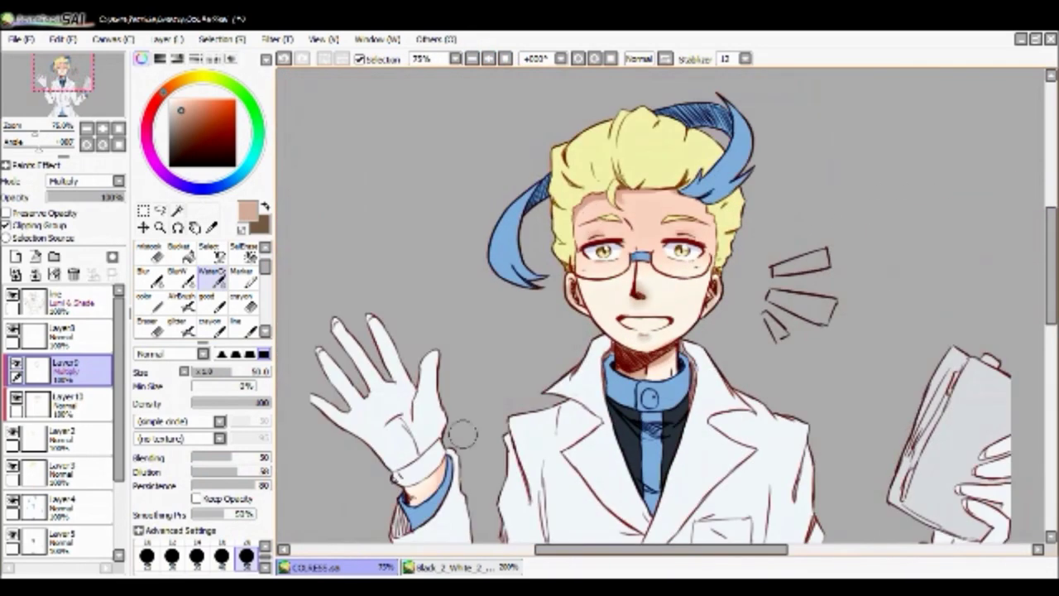
{"action": "left_click", "coordinate": [240, 276]}
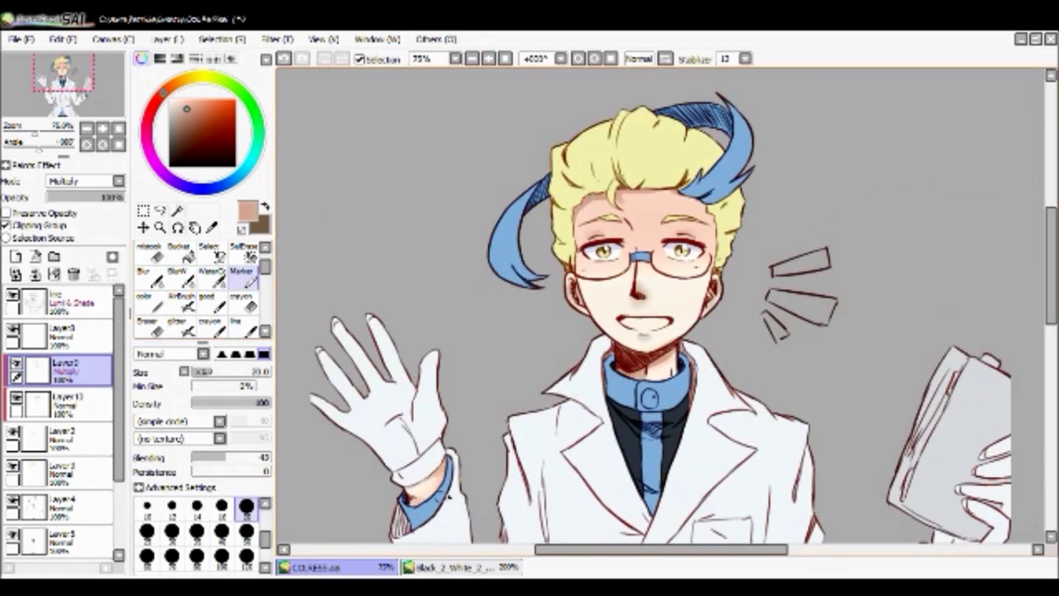
{"action": "key", "text": "ctrl+plus"}
{"action": "key", "text": "ctrl+plus"}
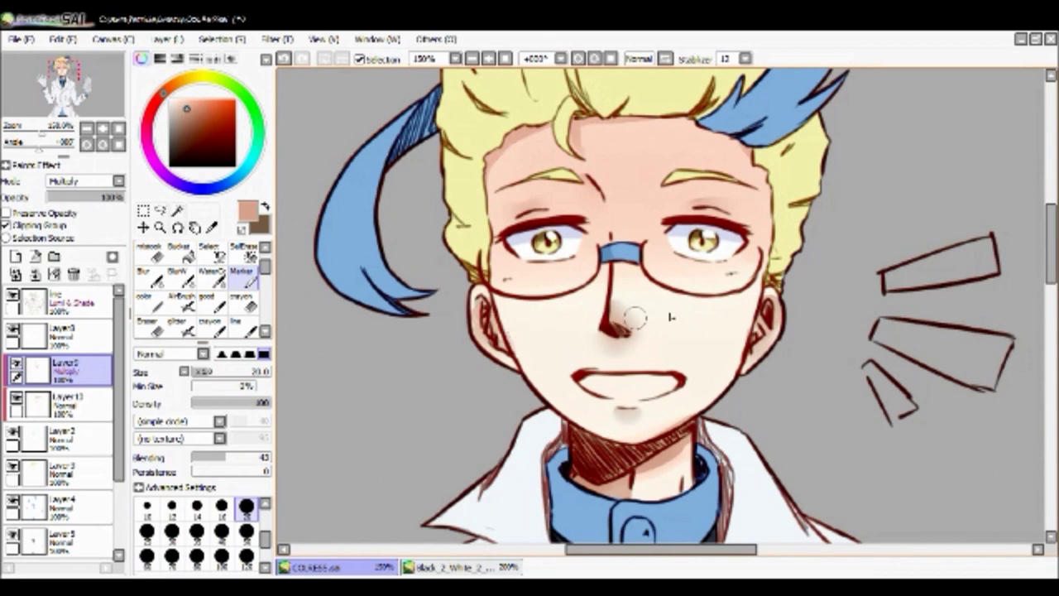
{"action": "key", "text": "c"}
{"action": "left_click", "coordinate": [241, 275]}
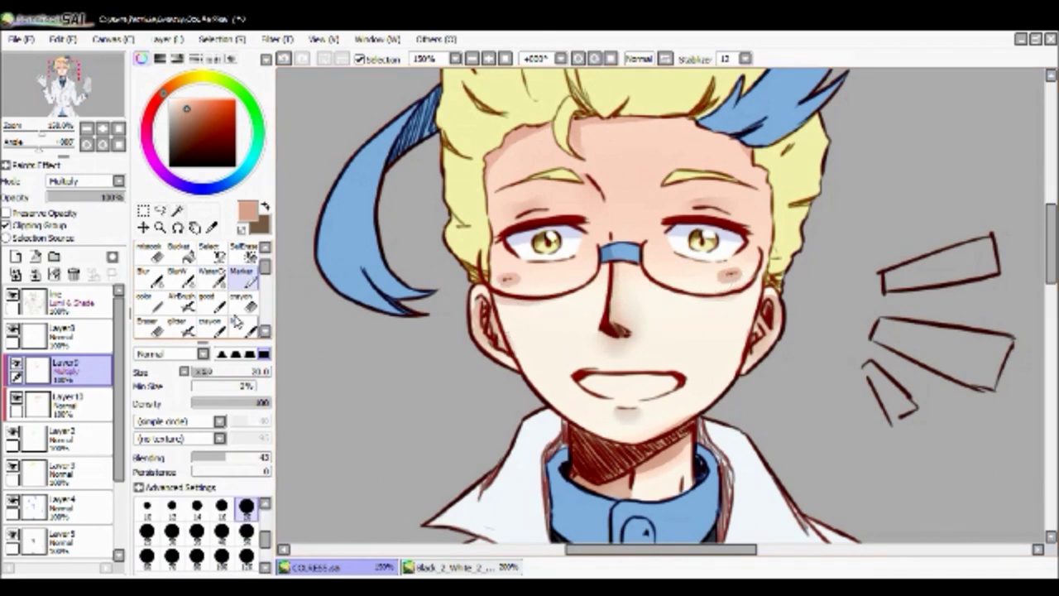
Add a clipped layer above the line art, recolour the upper lash lines of both eyes black, and blend the strokes with the WaterColor brush.
{"action": "left_click", "coordinate": [207, 296]}
{"action": "left_click", "coordinate": [58, 298]}
{"action": "left_click", "coordinate": [15, 256]}
{"action": "left_click", "coordinate": [528, 229], "text": "alt"}
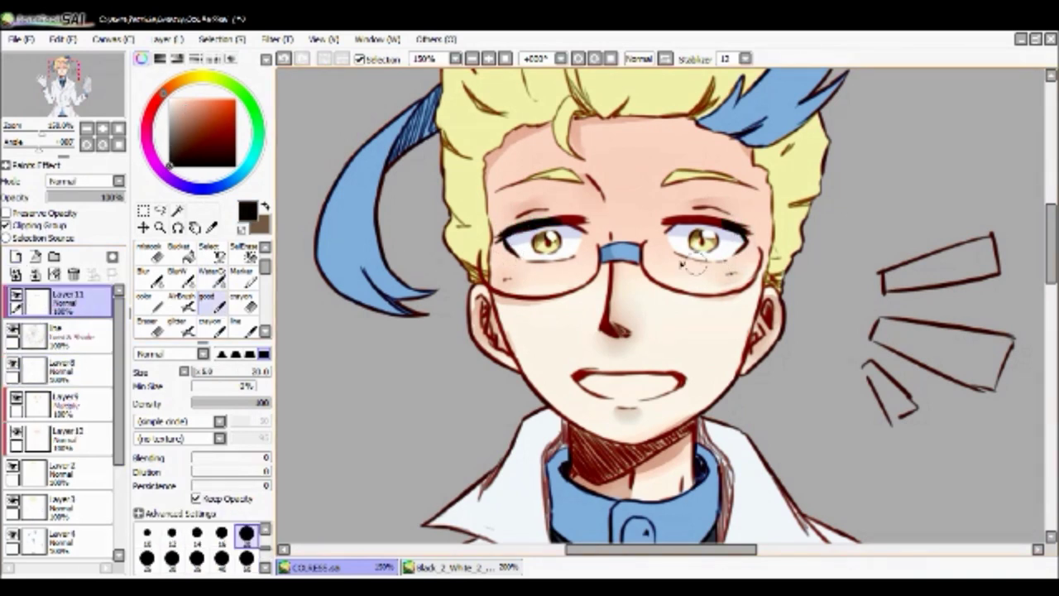
{"action": "key", "text": "c"}
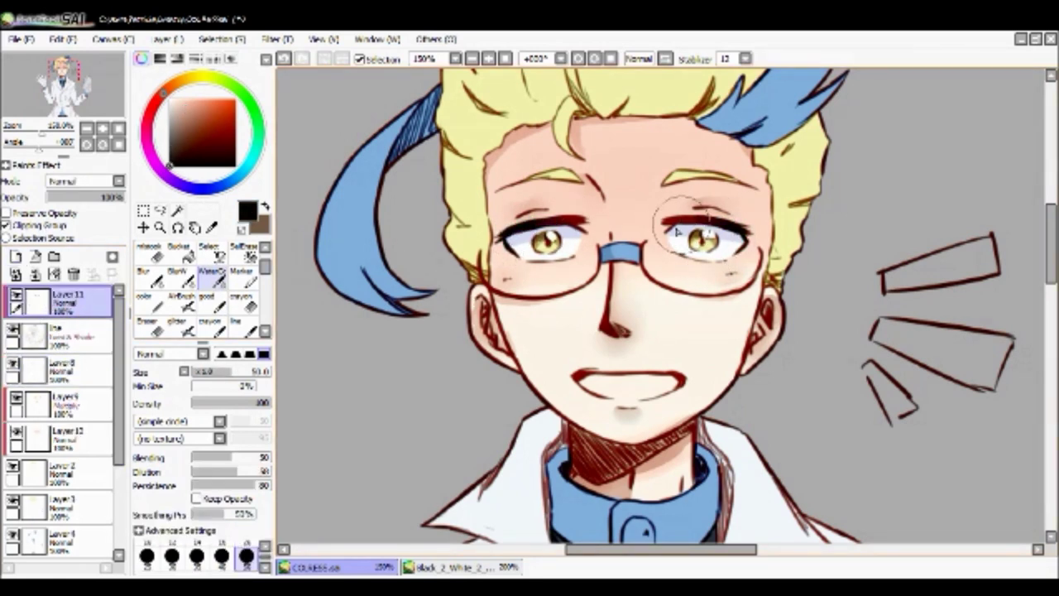
{"action": "key", "text": "n"}
{"action": "key", "text": "c"}
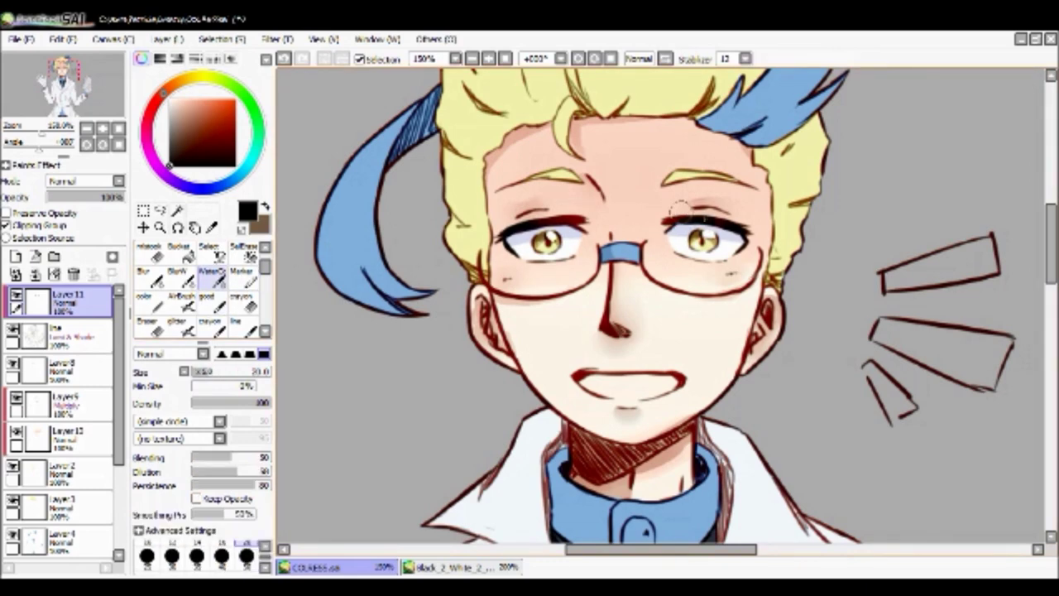
Blend the black along both upper lash lines with the WaterColor brush at size 20 and lower the lash colour layer's opacity.
{"action": "key", "text": "ctrl+plus"}
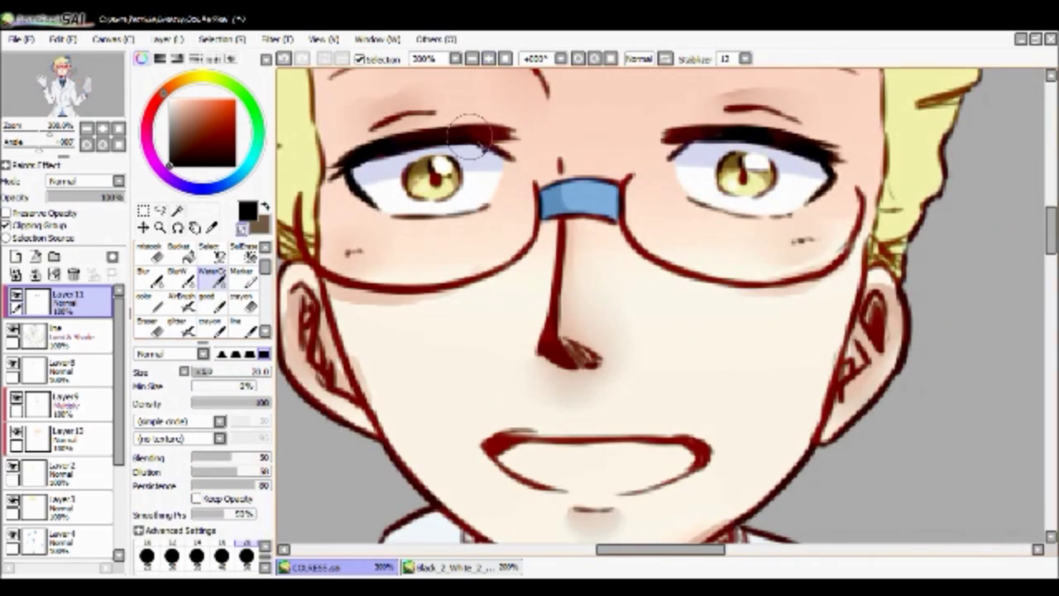
{"action": "key", "text": "ctrl+minus"}
{"action": "key", "text": "ctrl+minus"}
{"action": "key", "text": "ctrl+minus"}
{"action": "key", "text": "ctrl+minus"}
{"action": "key", "text": "ctrl+plus"}
{"action": "key", "text": "ctrl+plus"}
{"action": "key", "text": "ctrl+plus"}
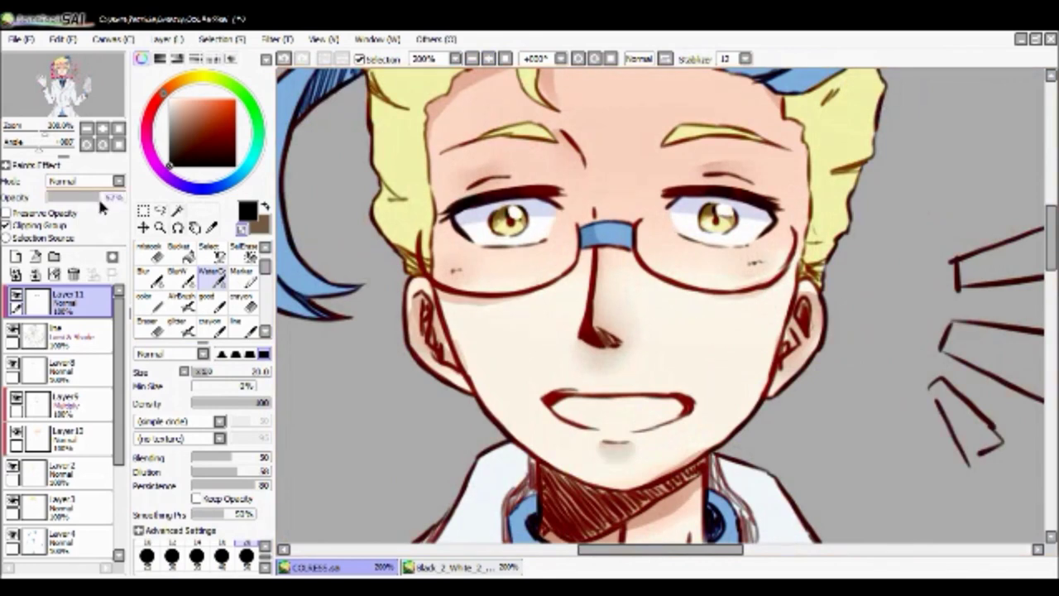
Merge the lash colour layer into the line art, and fill the open mouth with a peach tone on the Multiply skin layer at brush size 20.
{"action": "left_click", "coordinate": [36, 275]}
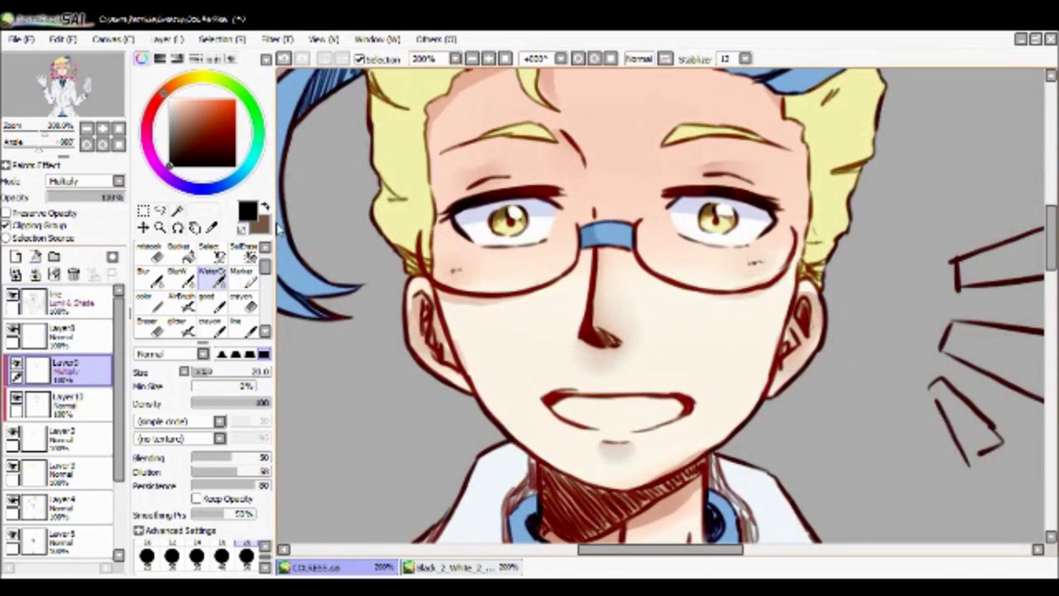
{"action": "left_click", "coordinate": [610, 131], "text": "alt"}
{"action": "key", "text": "ctrl+minus"}
{"action": "key", "text": "ctrl+minus"}
{"action": "key", "text": "ctrl+plus"}
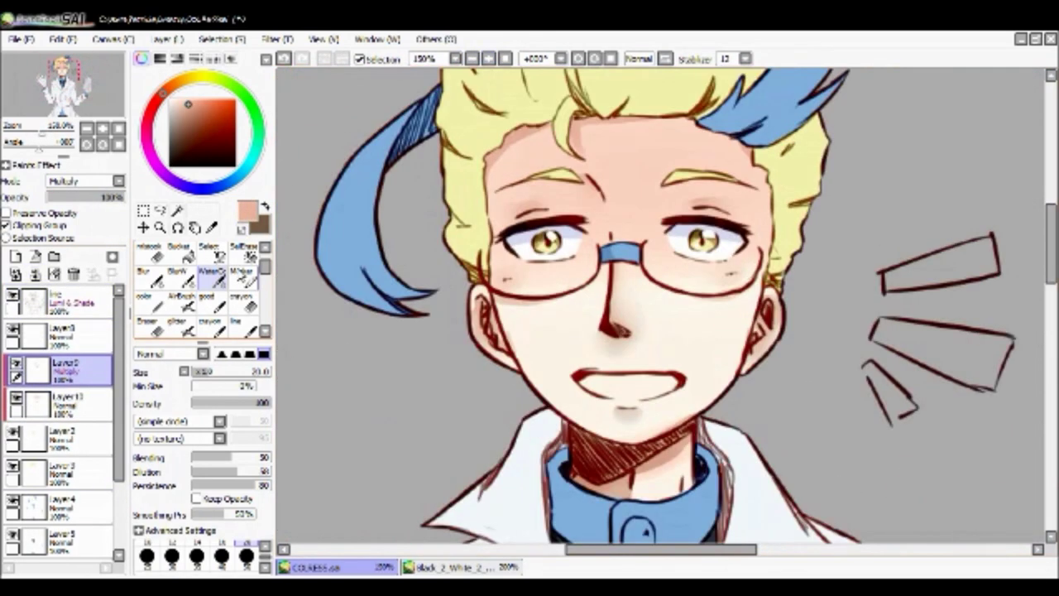
{"action": "left_click", "coordinate": [240, 277]}
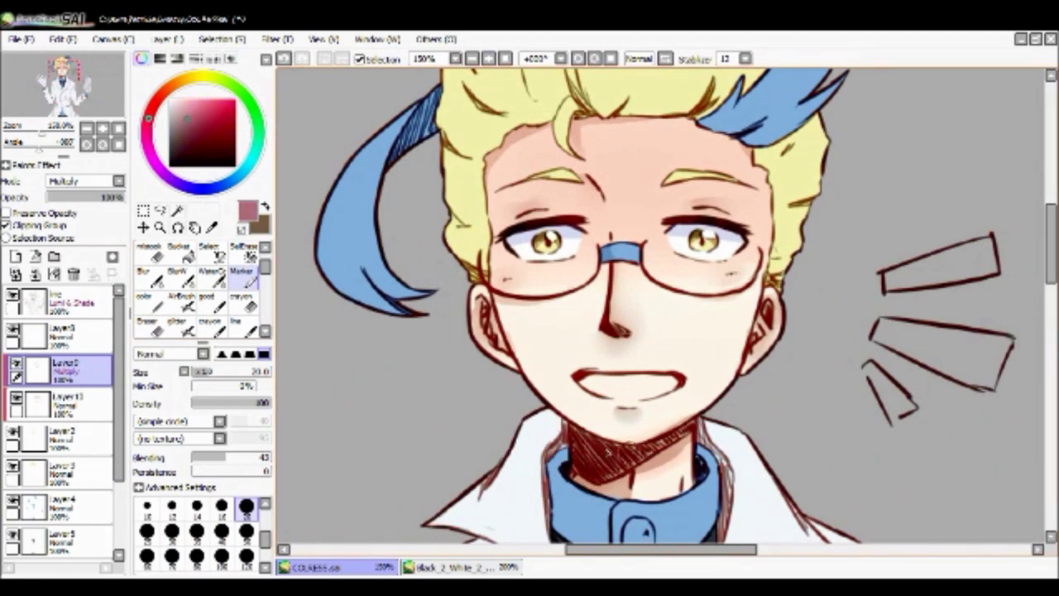
{"action": "key", "text": "c"}
{"action": "left_click", "coordinate": [207, 295]}
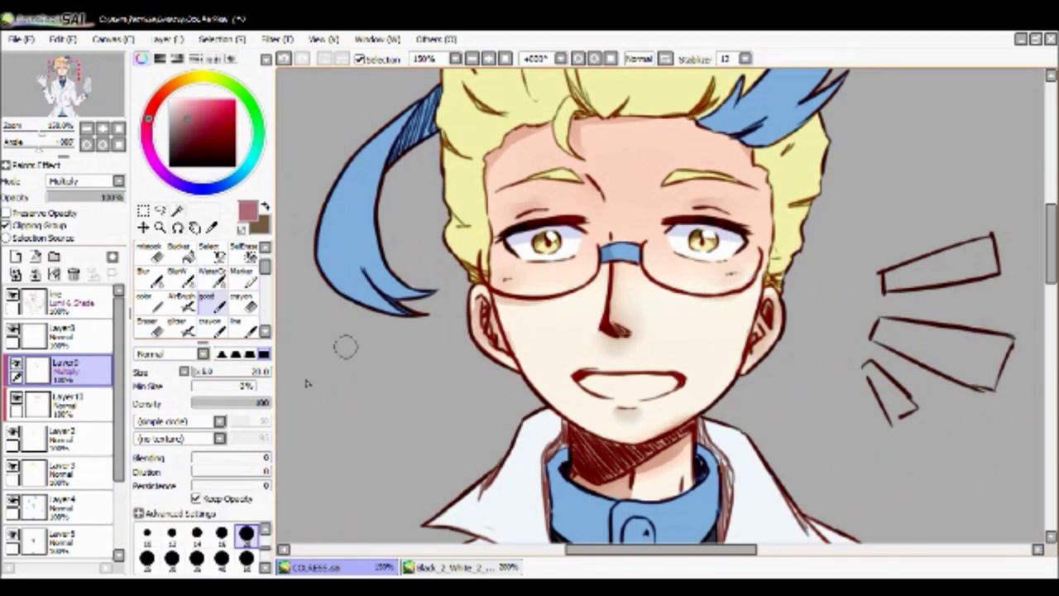
{"action": "left_click", "coordinate": [496, 347], "text": "alt"}
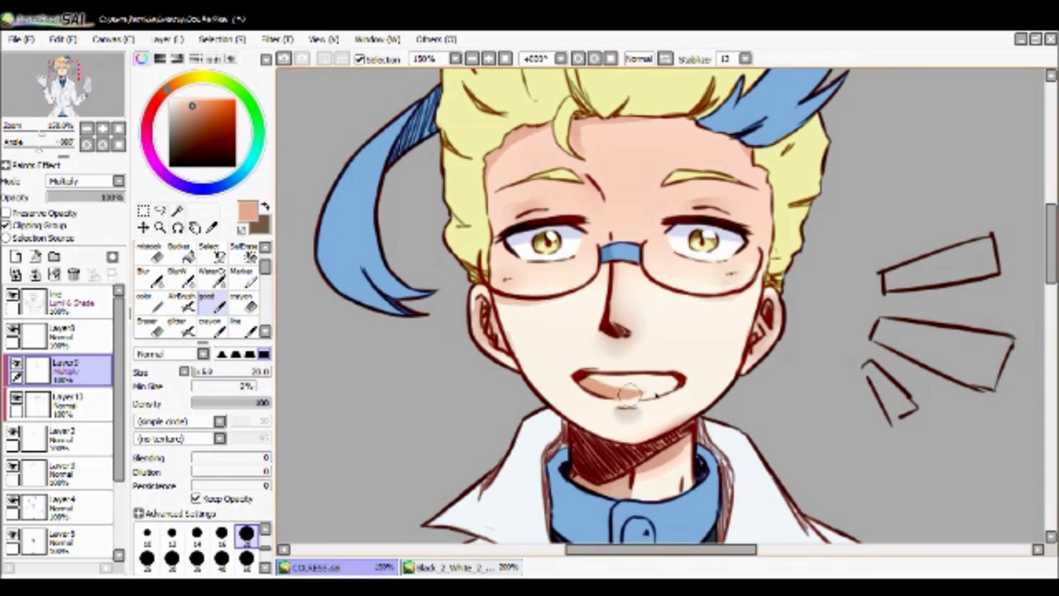
{"action": "scroll", "coordinate": [667, 389], "scroll_direction": "up", "scroll_amount": 2}
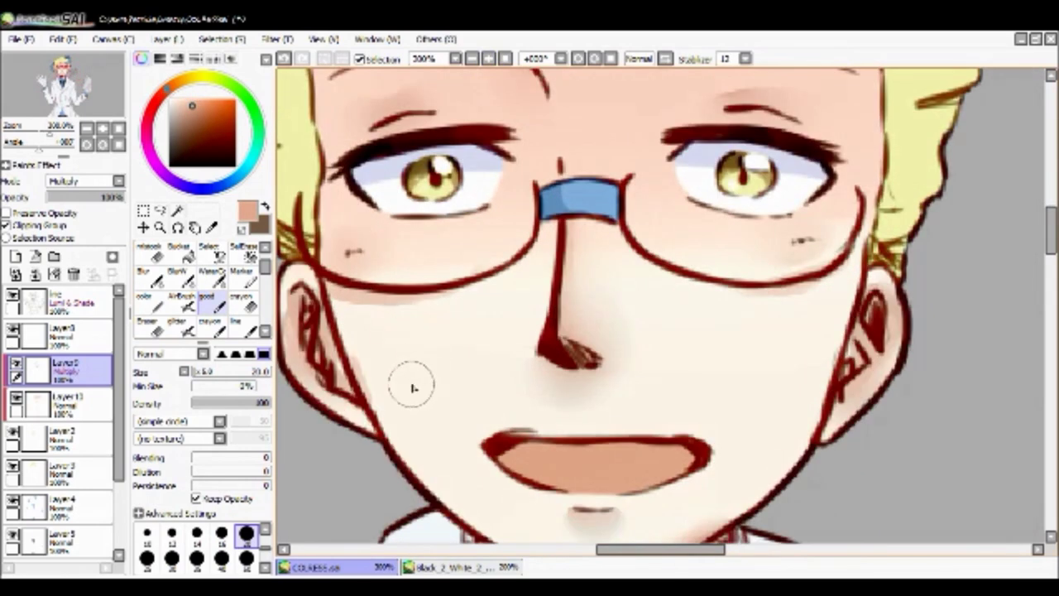
{"action": "scroll", "coordinate": [407, 252], "scroll_direction": "down", "scroll_amount": 4}
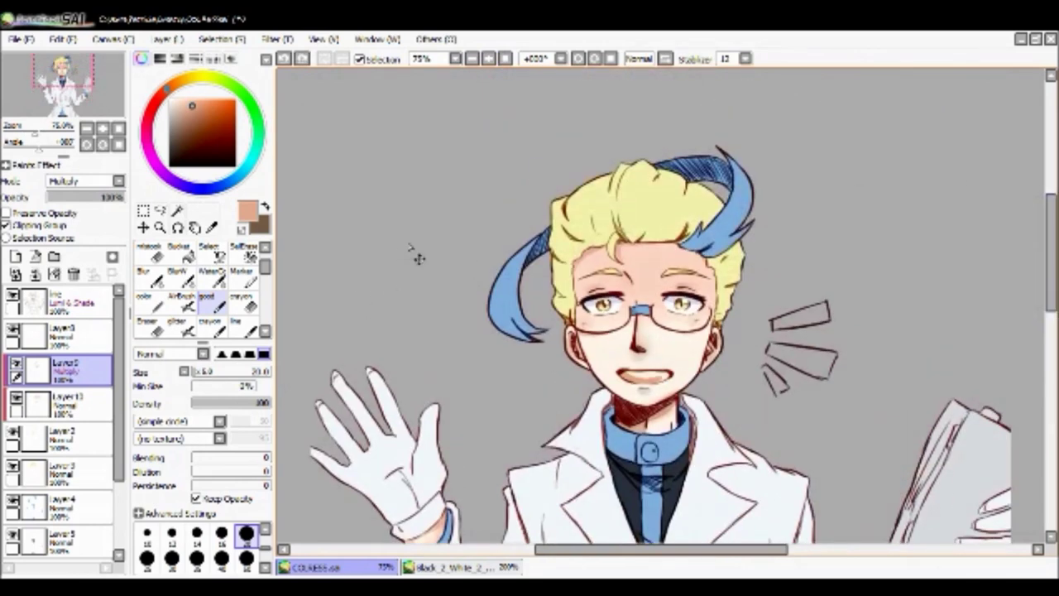
Paint a darker shadow inside the left part of the open mouth, leaving a lighter tongue shape.
{"action": "scroll", "coordinate": [562, 494], "scroll_direction": "up", "scroll_amount": 3}
{"action": "mouse_move", "coordinate": [551, 488]}
{"action": "left_mouse_down"}
{"action": "mouse_move", "coordinate": [616, 498]}
{"action": "mouse_move", "coordinate": [583, 489]}
{"action": "left_mouse_up"}
{"action": "scroll", "coordinate": [667, 495], "scroll_direction": "up", "scroll_amount": 2}
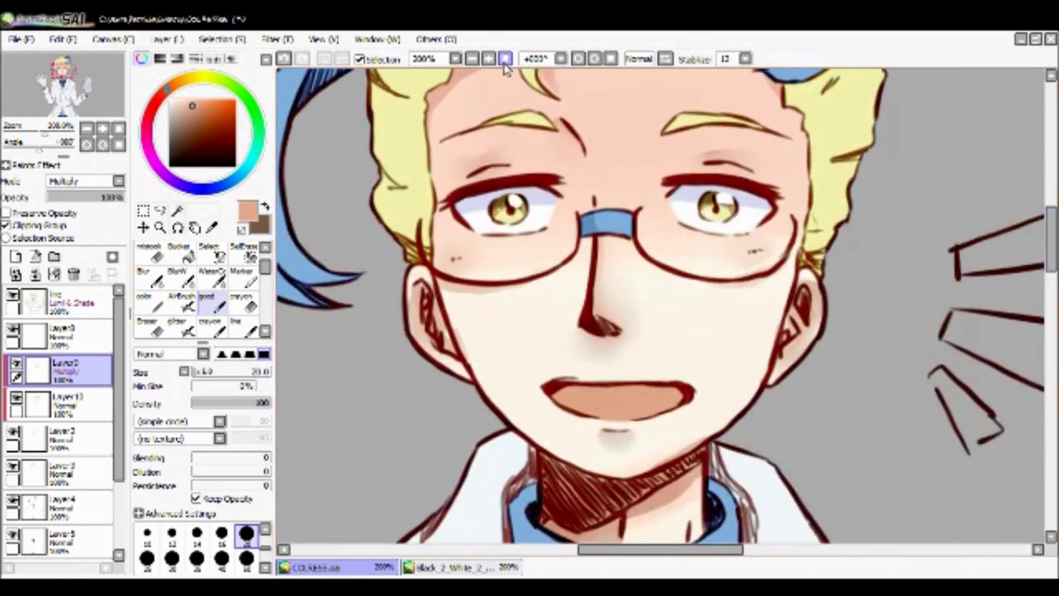
{"action": "left_click", "coordinate": [487, 389], "text": "alt"}
{"action": "scroll", "coordinate": [657, 439], "scroll_direction": "down", "scroll_amount": 2}
{"action": "scroll", "coordinate": [534, 443], "scroll_direction": "up", "scroll_amount": 2}
{"action": "key", "text": "x"}
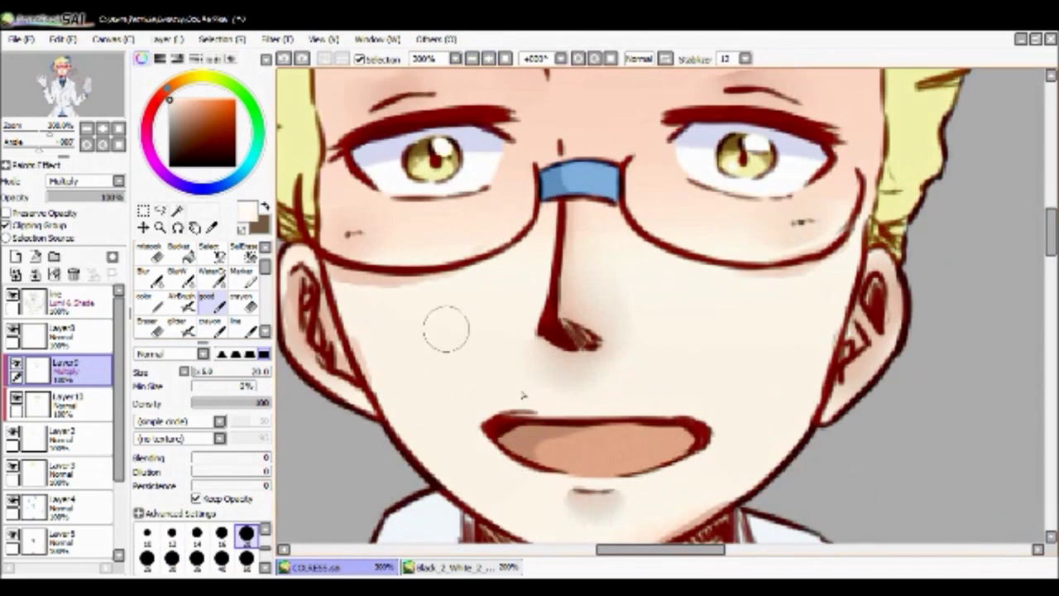
Merge the skin shading layers down into the base skin layer.
{"action": "key", "text": "Page_Up"}
{"action": "scroll", "coordinate": [534, 423], "scroll_direction": "down", "scroll_amount": 4}
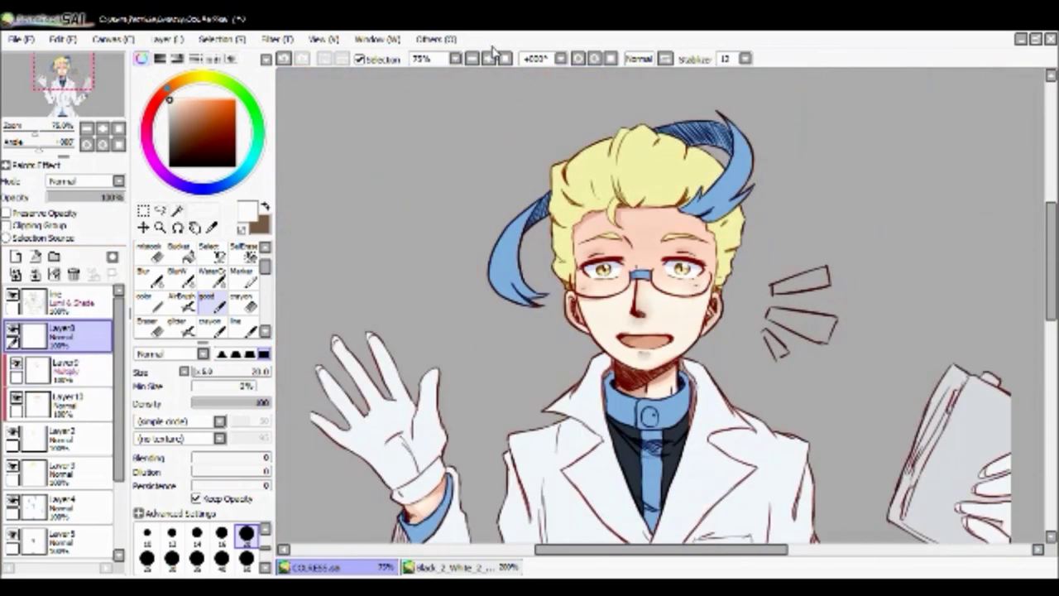
{"action": "scroll", "coordinate": [534, 422], "scroll_direction": "up", "scroll_amount": 2}
{"action": "left_click", "coordinate": [54, 273]}
{"action": "left_click", "coordinate": [65, 331]}
{"action": "left_click", "coordinate": [35, 274]}
{"action": "left_click", "coordinate": [34, 274]}
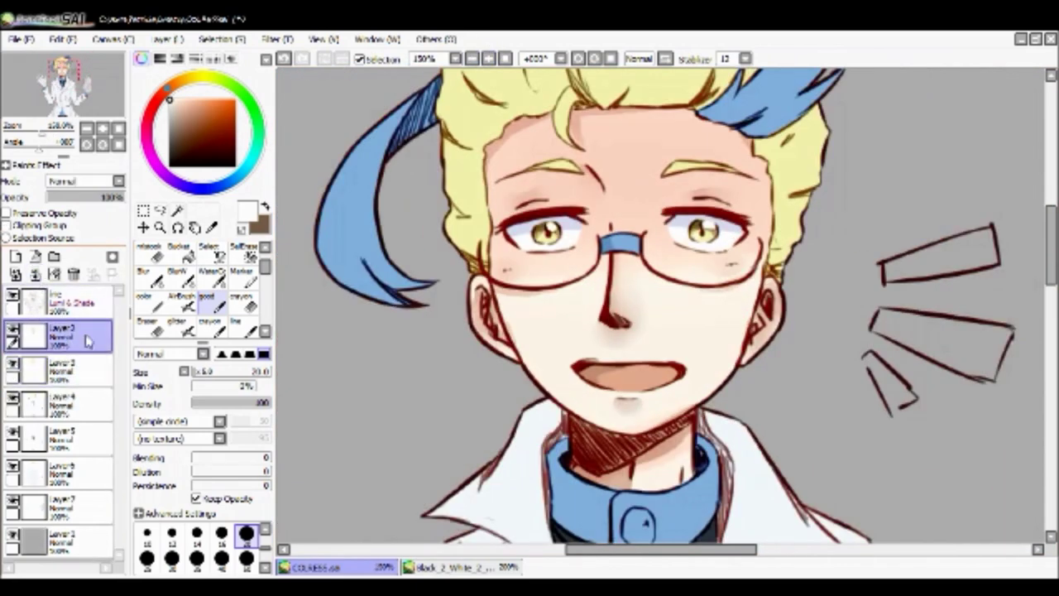
Dab small white highlights on the nose and the glasses bridge with the brush at size 9.
{"action": "scroll", "coordinate": [513, 129], "scroll_direction": "up", "scroll_amount": 2}
{"action": "scroll", "coordinate": [248, 537], "scroll_direction": "up", "scroll_amount": 1}
{"action": "left_click", "coordinate": [248, 537]}
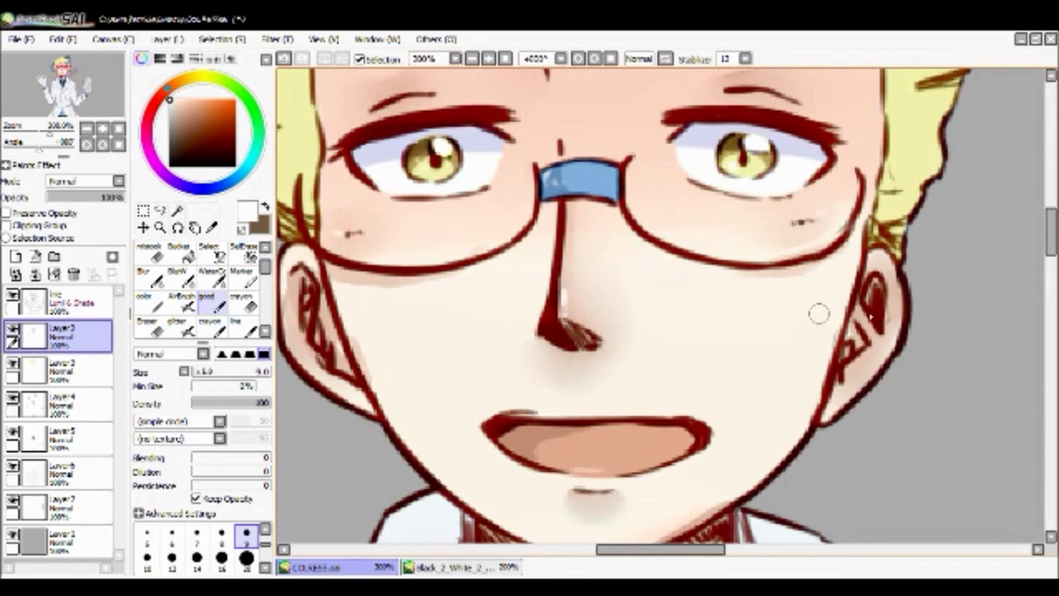
{"action": "scroll", "coordinate": [728, 331], "scroll_direction": "up", "scroll_amount": 1}
{"action": "scroll", "coordinate": [596, 456], "scroll_direction": "down", "scroll_amount": 2}
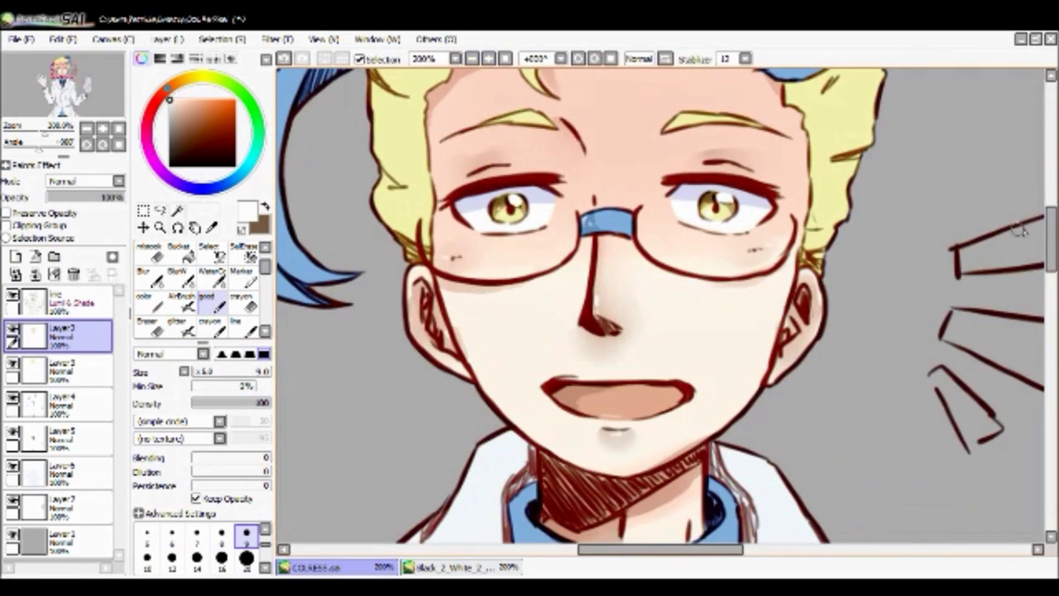
{"action": "left_click_drag", "start_coordinate": [483, 168], "coordinate": [372, 245]}
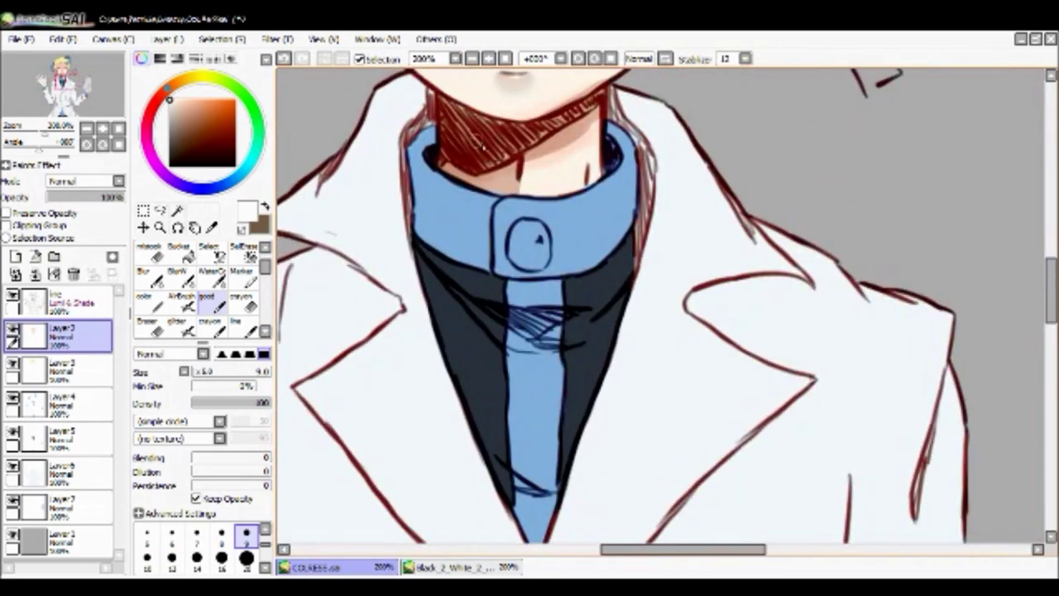
Add a clipped layer above the hair colour, airbrush peach along the hairline at size 120, and soften it with the WaterColor brush.
{"action": "left_click", "coordinate": [471, 58]}
{"action": "left_click", "coordinate": [456, 58]}
{"action": "left_click", "coordinate": [472, 58]}
{"action": "left_click", "coordinate": [47, 365]}
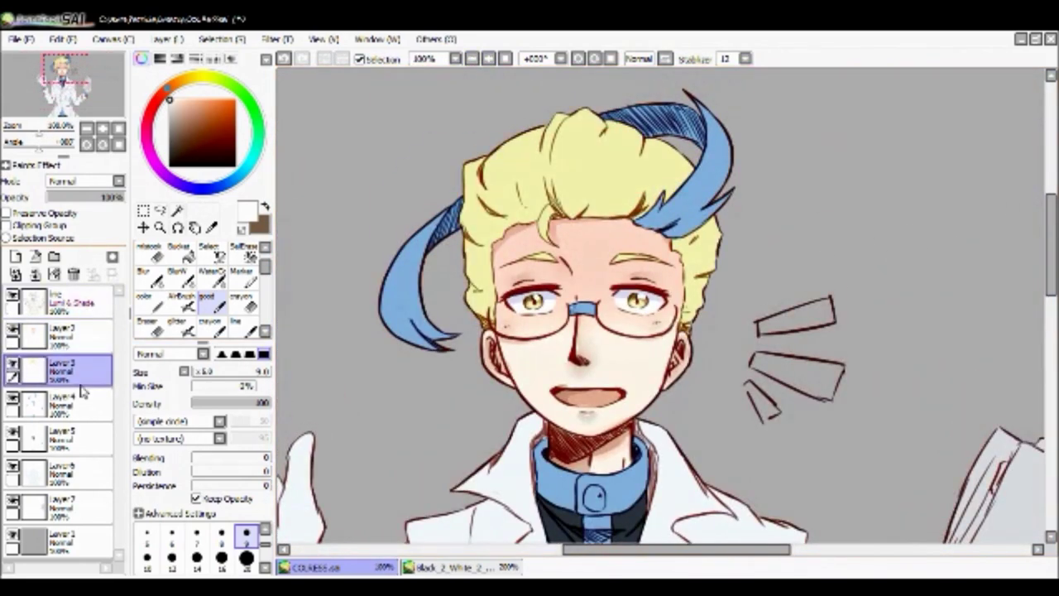
{"action": "left_click", "coordinate": [15, 257]}
{"action": "left_click", "coordinate": [7, 225]}
{"action": "left_click", "coordinate": [189, 105]}
{"action": "left_click", "coordinate": [182, 302]}
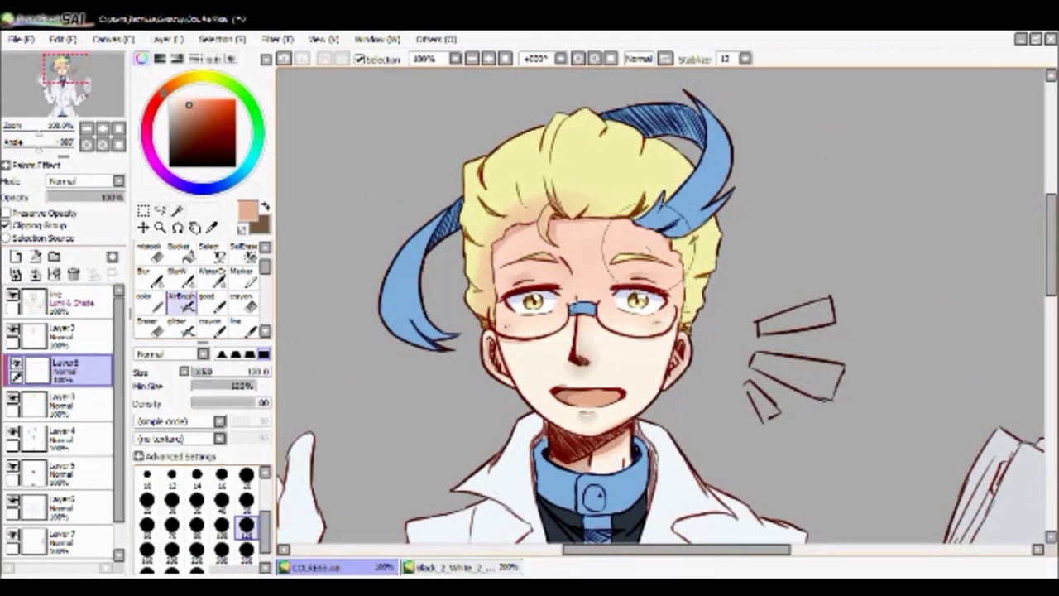
{"action": "left_click", "coordinate": [211, 273]}
{"action": "left_click", "coordinate": [248, 566]}
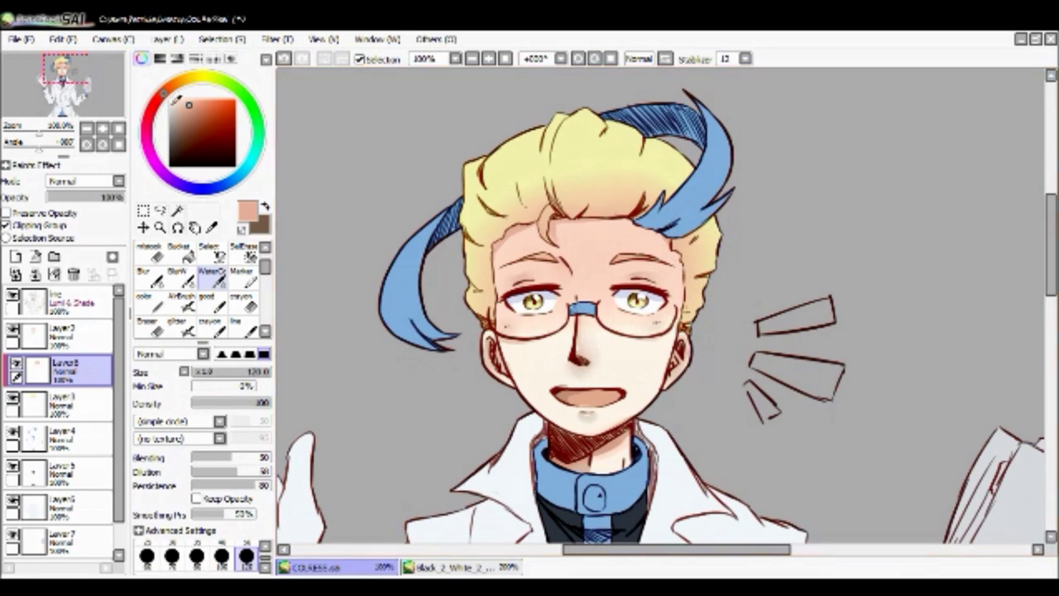
Airbrush a muted olive shade along the outer edges of the blond hair and blend it with the WaterColor brush.
{"action": "left_click", "coordinate": [211, 77]}
{"action": "left_click", "coordinate": [180, 121]}
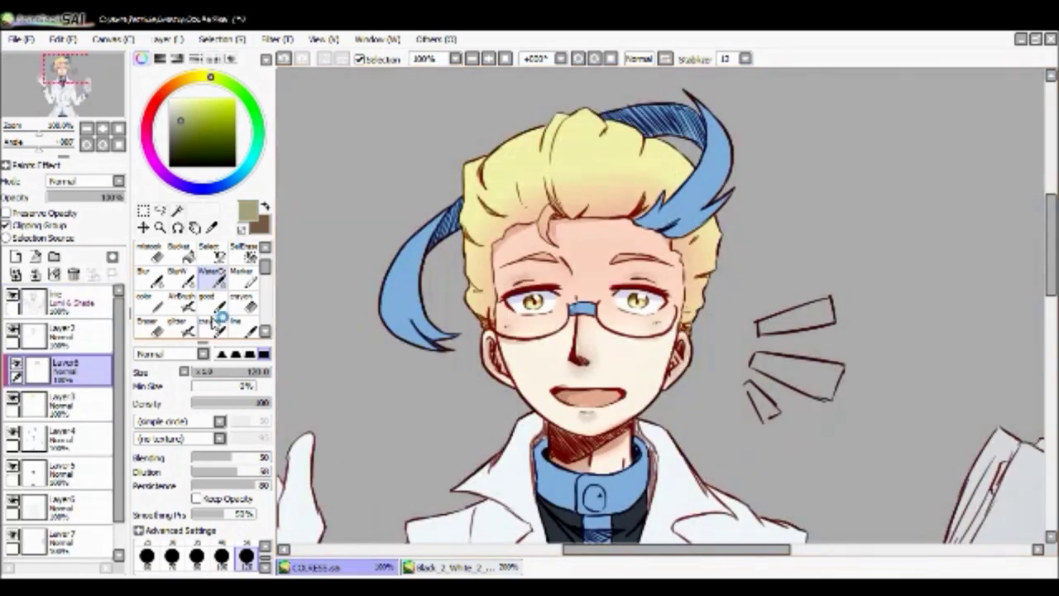
{"action": "left_click", "coordinate": [182, 302]}
{"action": "left_click_drag", "start_coordinate": [472, 249], "coordinate": [486, 145]}
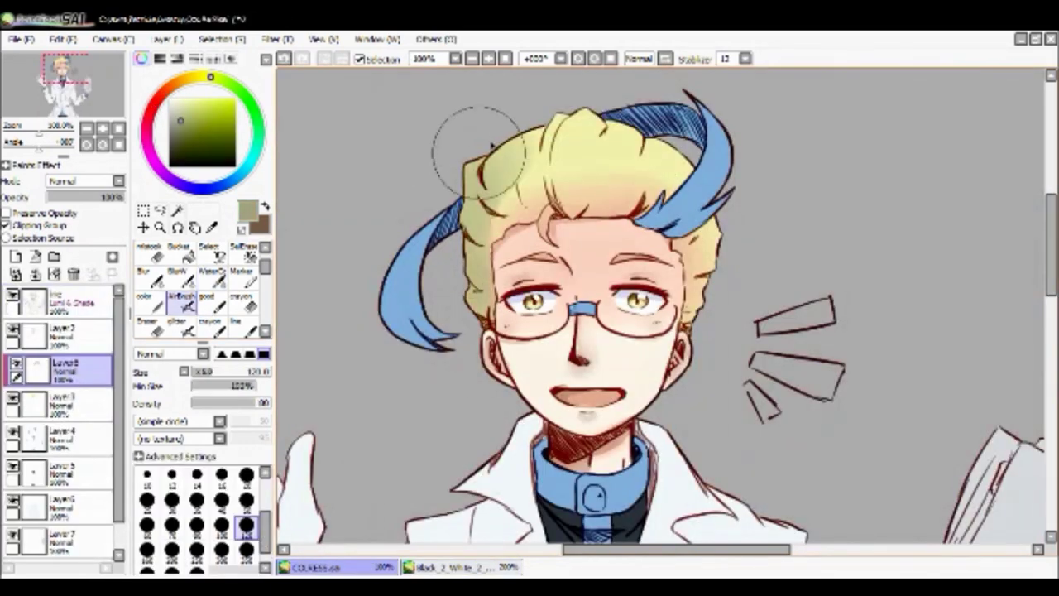
{"action": "key", "text": "c"}
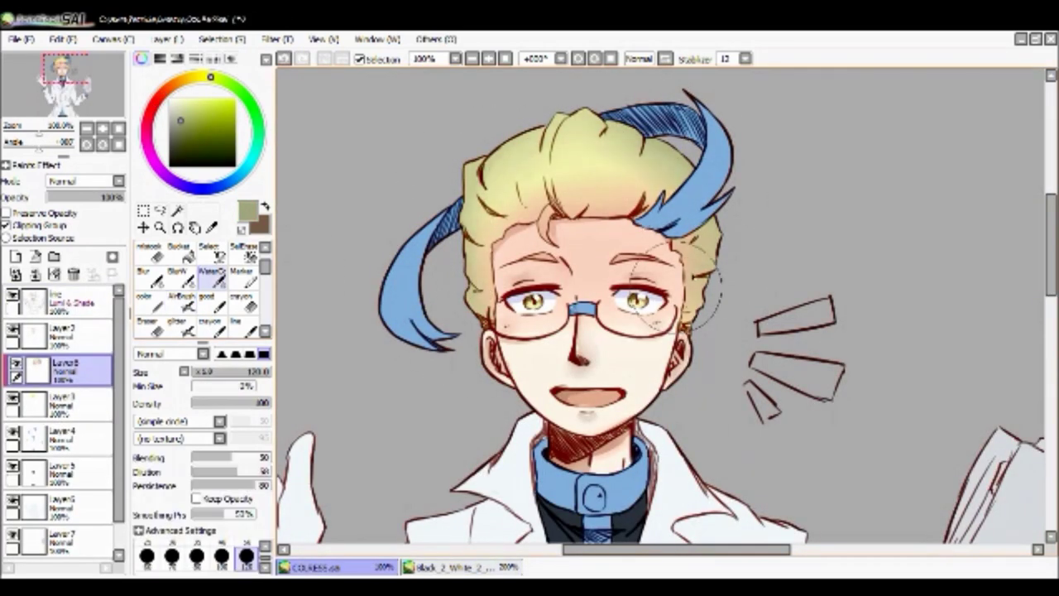
Add a clipped Multiply layer beneath the hair gradient and paint a blended brown shadow on the central tuft at brush size 20.
{"action": "left_click", "coordinate": [14, 257]}
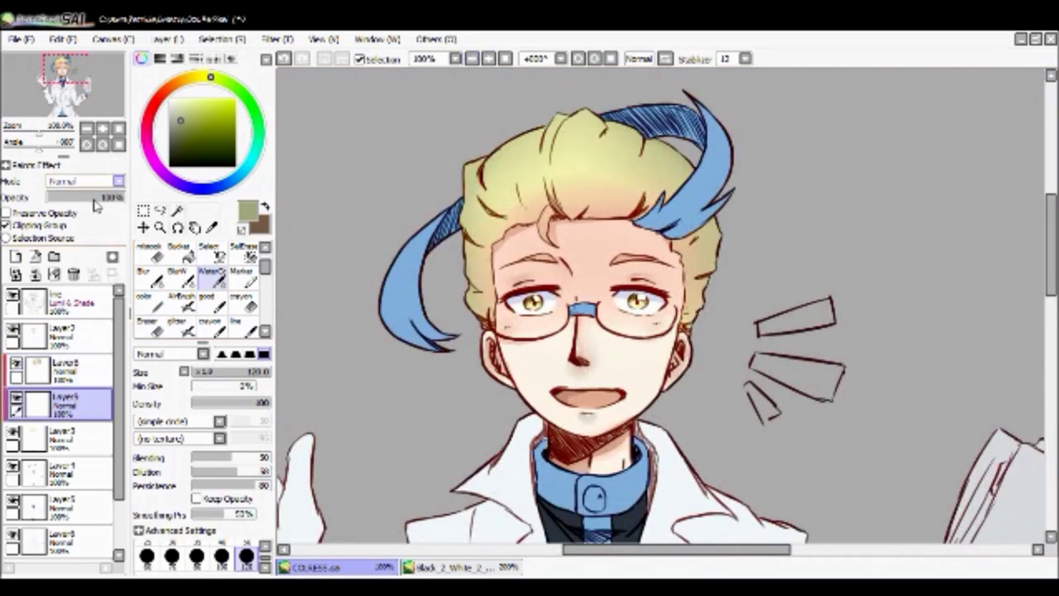
{"action": "left_click", "coordinate": [118, 181]}
{"action": "left_click", "coordinate": [83, 204]}
{"action": "scroll", "coordinate": [538, 248], "scroll_direction": "up", "scroll_amount": 2}
{"action": "left_click", "coordinate": [207, 298]}
{"action": "left_click", "coordinate": [189, 121]}
{"action": "left_click", "coordinate": [245, 557]}
{"action": "mouse_move", "coordinate": [487, 333]}
{"action": "left_mouse_down"}
{"action": "mouse_move", "coordinate": [462, 286]}
{"action": "mouse_move", "coordinate": [513, 223]}
{"action": "mouse_move", "coordinate": [503, 237]}
{"action": "mouse_move", "coordinate": [499, 143]}
{"action": "mouse_move", "coordinate": [491, 276]}
{"action": "mouse_move", "coordinate": [503, 109]}
{"action": "mouse_move", "coordinate": [523, 337]}
{"action": "left_mouse_up"}
{"action": "key", "text": "c"}
{"action": "key", "text": "b"}
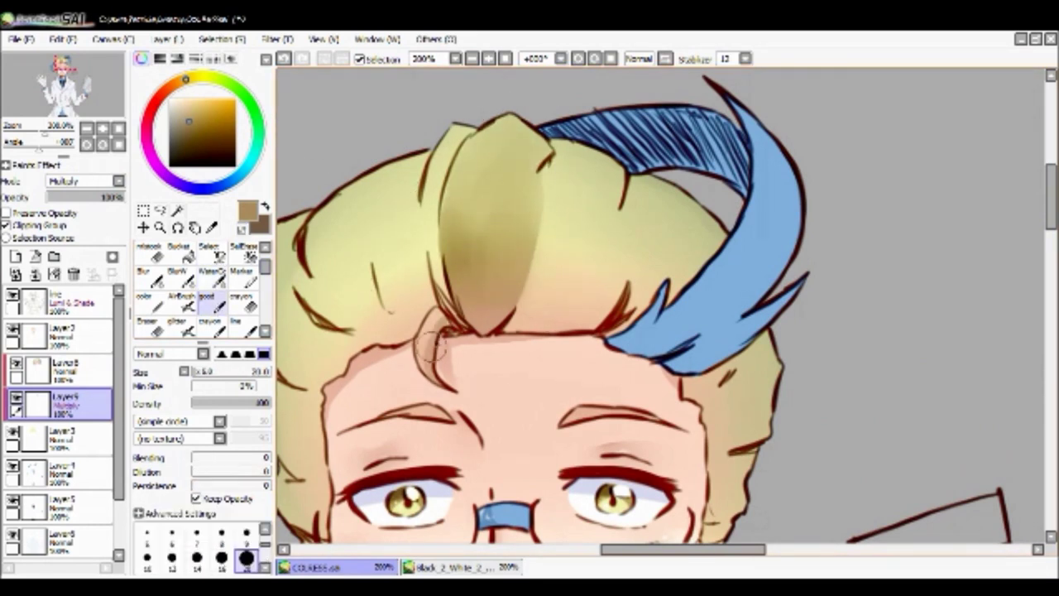
Paint brown shadows on the small forelock, beside the blue curl, along the hairline and on the strands left of the tuft.
{"action": "left_click_drag", "start_coordinate": [422, 351], "coordinate": [447, 387]}
{"action": "mouse_move", "coordinate": [594, 343]}
{"action": "left_mouse_down"}
{"action": "mouse_move", "coordinate": [679, 178]}
{"action": "mouse_move", "coordinate": [703, 289]}
{"action": "left_mouse_up"}
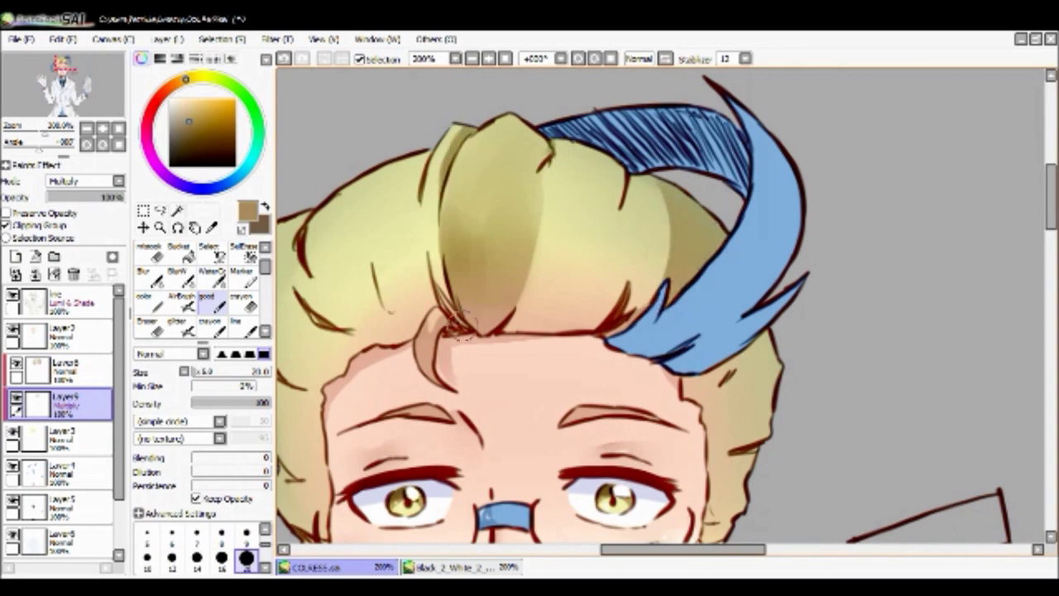
{"action": "left_click_drag", "start_coordinate": [455, 320], "coordinate": [517, 333]}
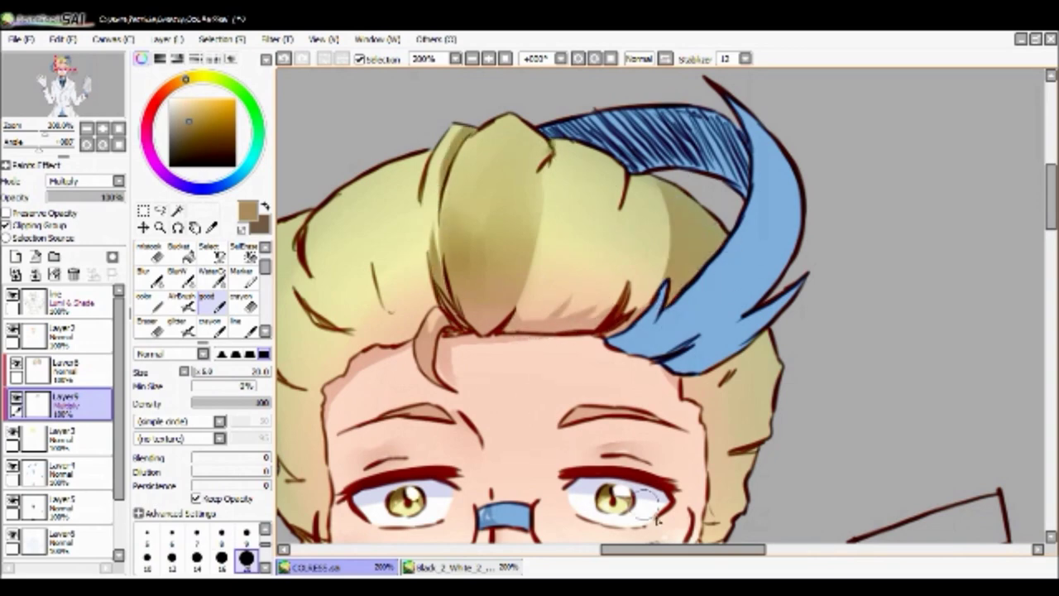
{"action": "scroll", "coordinate": [645, 414], "scroll_direction": "left", "scroll_amount": 3}
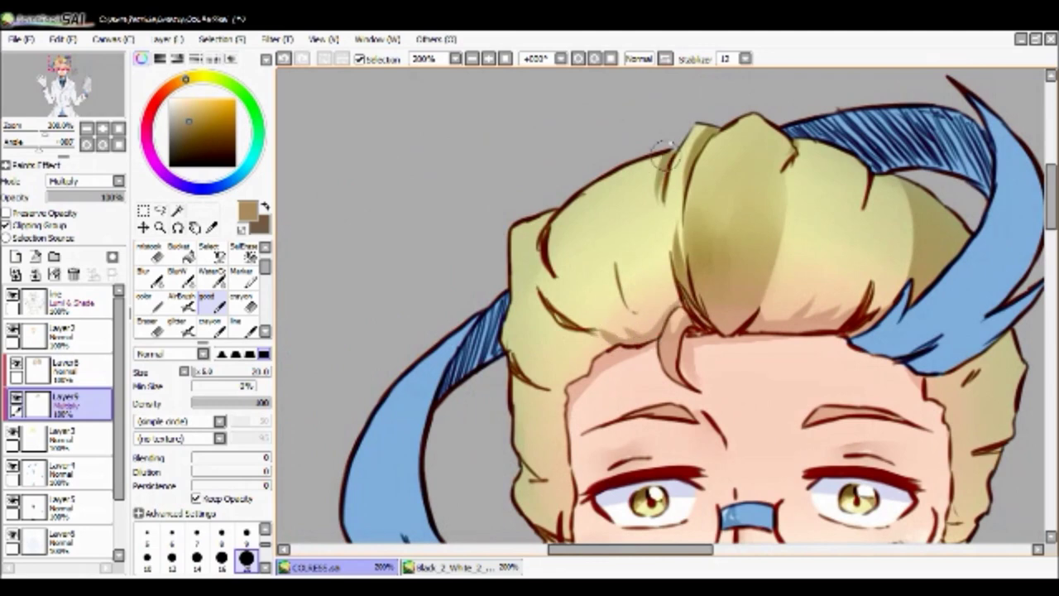
{"action": "left_click_drag", "start_coordinate": [663, 153], "coordinate": [671, 165]}
{"action": "left_click_drag", "start_coordinate": [614, 222], "coordinate": [648, 317]}
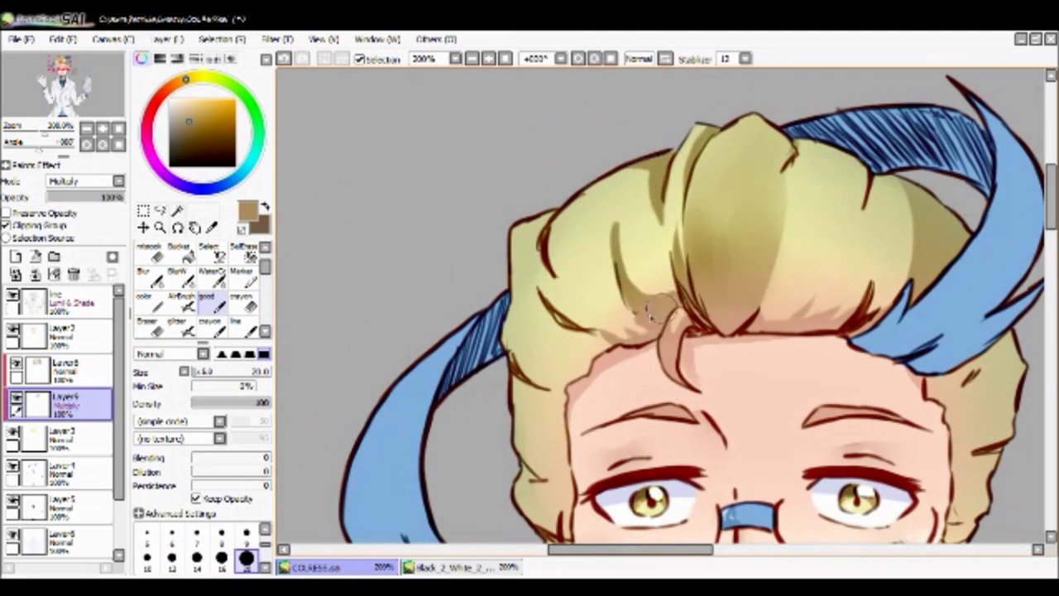
Blend the shadows on the left strands and the central tuft with the WaterColor brush.
{"action": "left_click", "coordinate": [212, 274]}
{"action": "left_click_drag", "start_coordinate": [629, 232], "coordinate": [662, 315]}
{"action": "left_click_drag", "start_coordinate": [645, 249], "coordinate": [679, 298]}
{"action": "key", "text": "ctrl+minus"}
{"action": "key", "text": "ctrl+plus"}
{"action": "mouse_move", "coordinate": [764, 175]}
{"action": "left_mouse_down"}
{"action": "mouse_move", "coordinate": [721, 177]}
{"action": "mouse_move", "coordinate": [749, 240]}
{"action": "mouse_move", "coordinate": [707, 277]}
{"action": "mouse_move", "coordinate": [724, 174]}
{"action": "left_mouse_up"}
Paint brown shadows on the outer left locks and on the side hair beneath the blue curl down to the ear.
{"action": "key", "text": "b"}
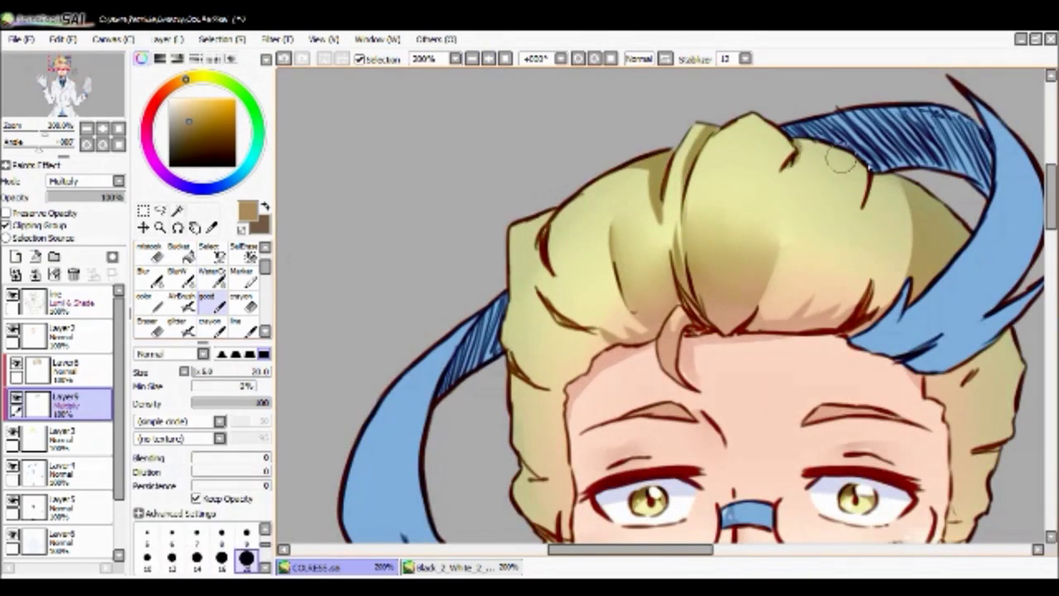
{"action": "left_click_drag", "start_coordinate": [536, 214], "coordinate": [554, 274]}
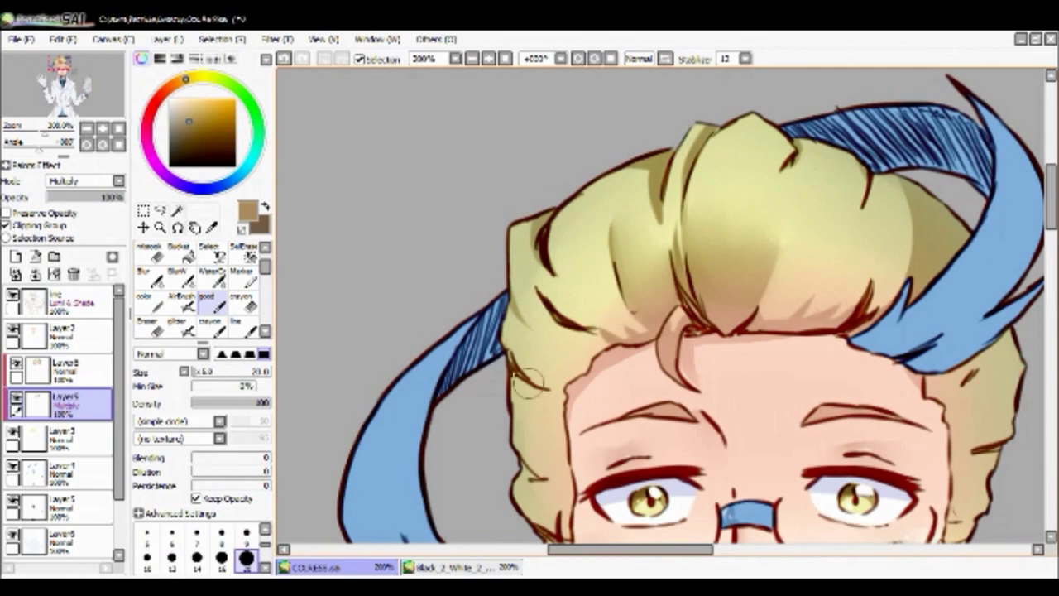
{"action": "scroll", "coordinate": [546, 413], "scroll_direction": "down", "scroll_amount": 3}
{"action": "scroll", "coordinate": [579, 389], "scroll_direction": "right", "scroll_amount": 5}
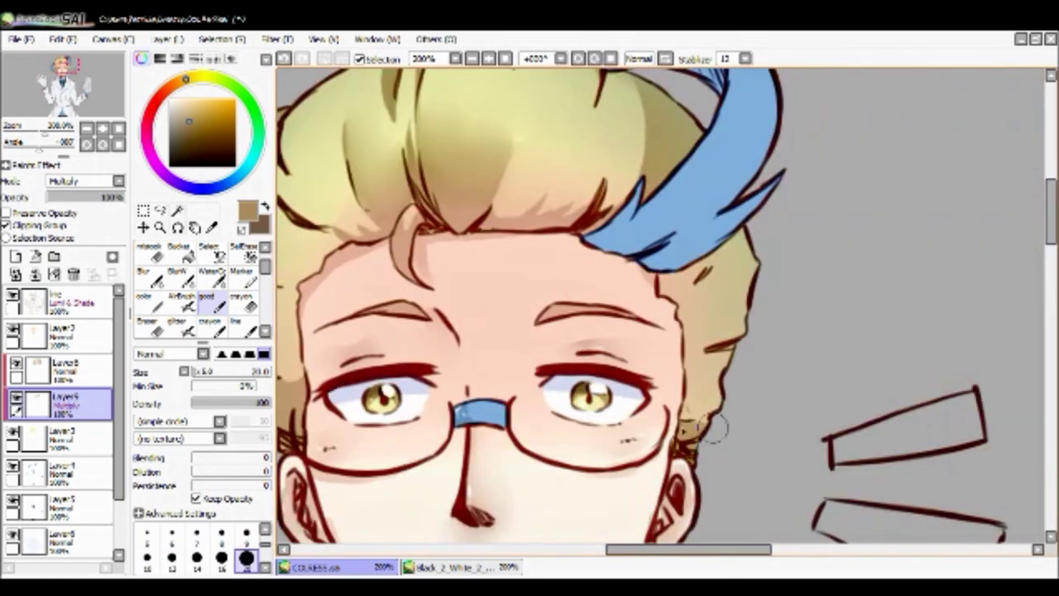
{"action": "left_click_drag", "start_coordinate": [687, 549], "coordinate": [638, 548]}
{"action": "left_click_drag", "start_coordinate": [837, 403], "coordinate": [771, 302]}
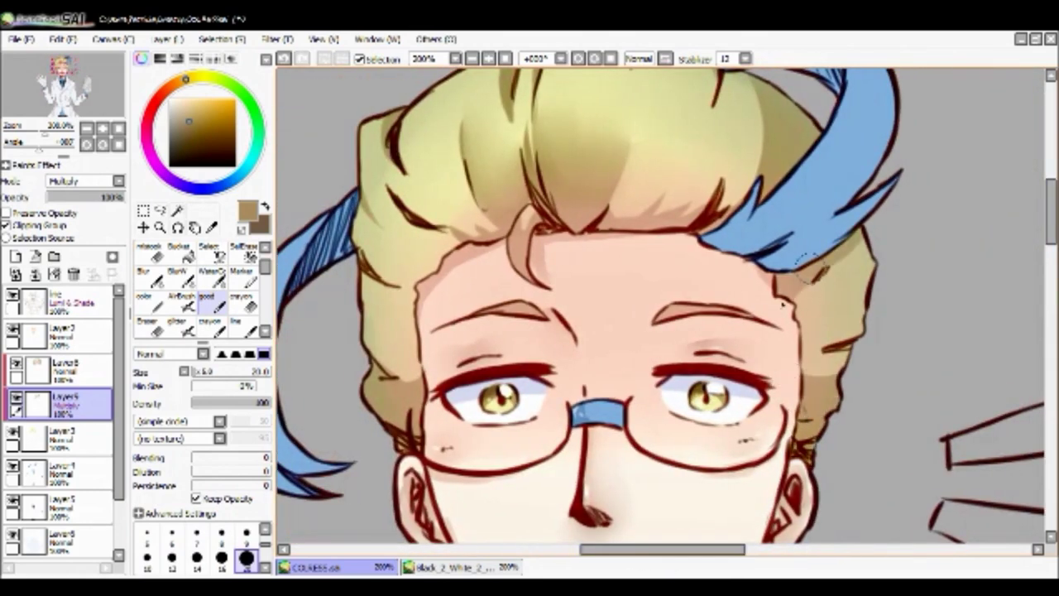
Refine the top and side hair shadows and soften their edges near the blue curl with the WaterColor brush at size 50.
{"action": "scroll", "coordinate": [673, 165], "scroll_direction": "up", "scroll_amount": 3}
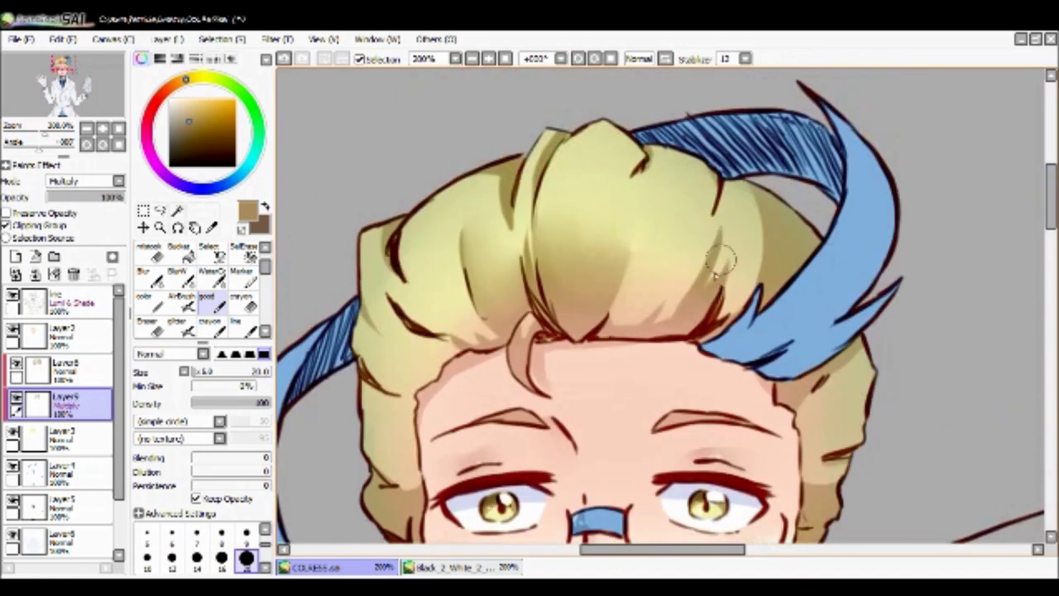
{"action": "key", "text": "c"}
{"action": "key", "text": "n"}
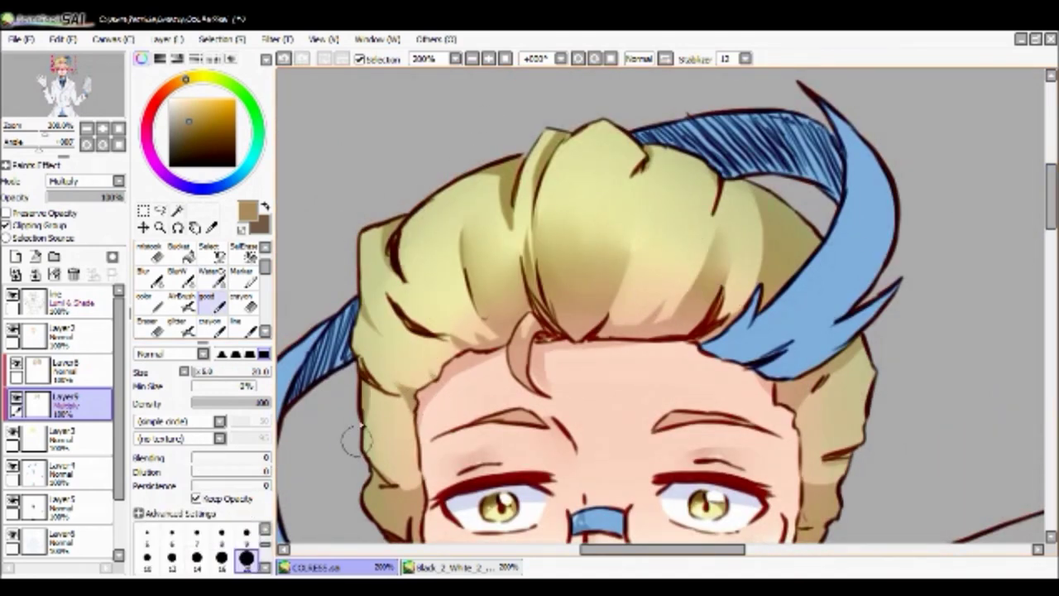
{"action": "key", "text": "c"}
{"action": "left_click", "coordinate": [470, 60]}
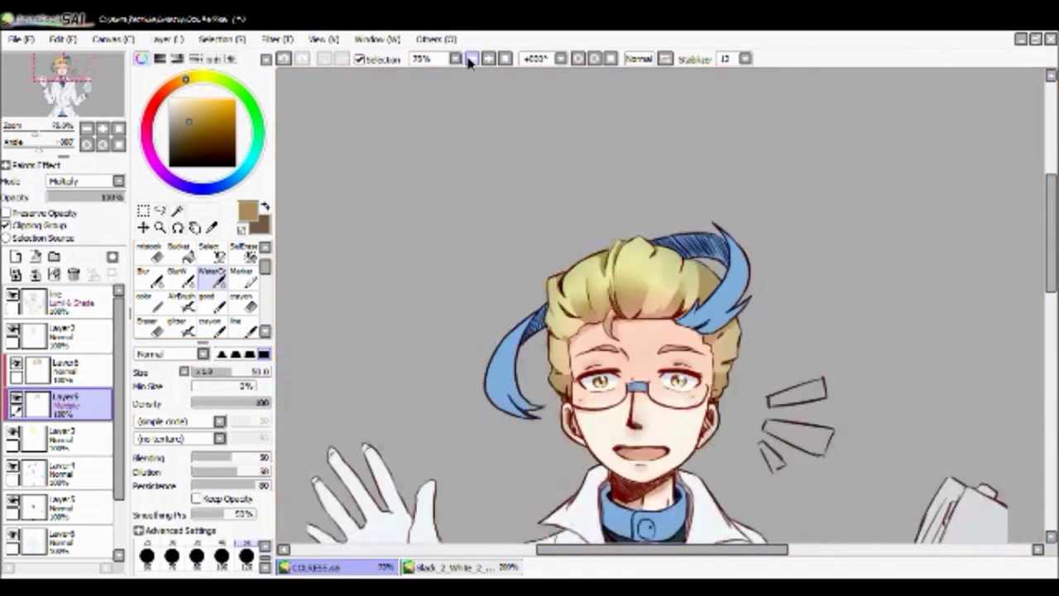
{"action": "left_click", "coordinate": [455, 59]}
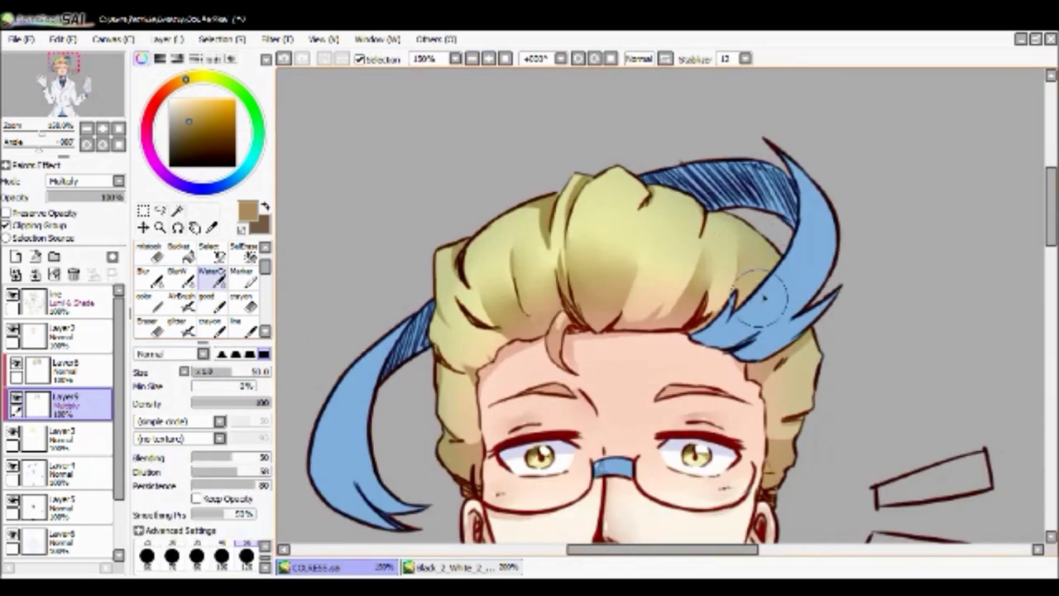
{"action": "key", "text": "n"}
{"action": "scroll", "coordinate": [490, 272], "scroll_direction": "down", "scroll_amount": 1}
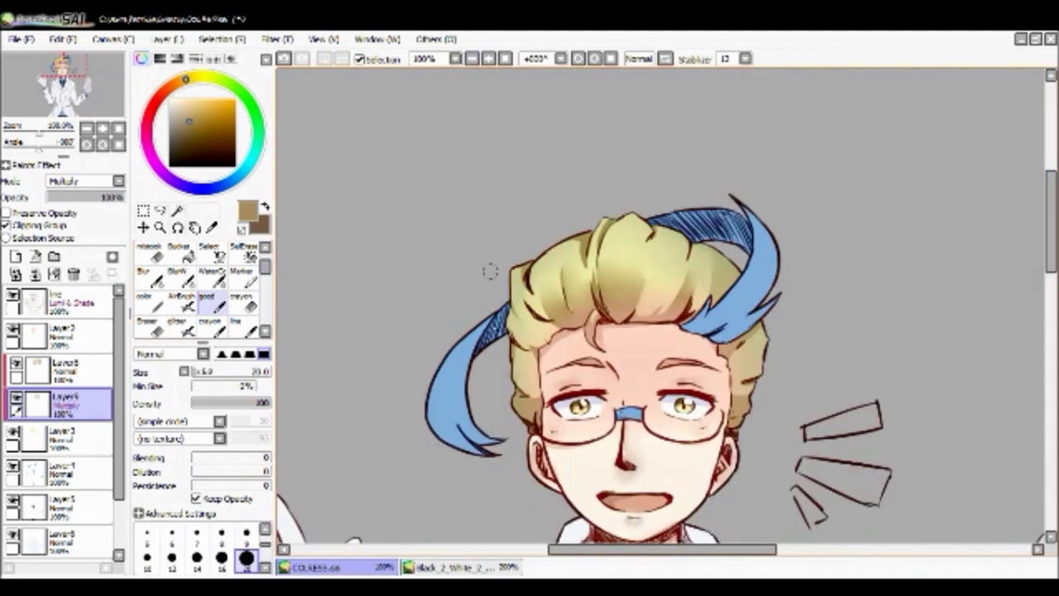
Add a Screen layer clipped to the hair base for pale yellow lighting with the AirBrush at size 120.
{"action": "left_click", "coordinate": [150, 252]}
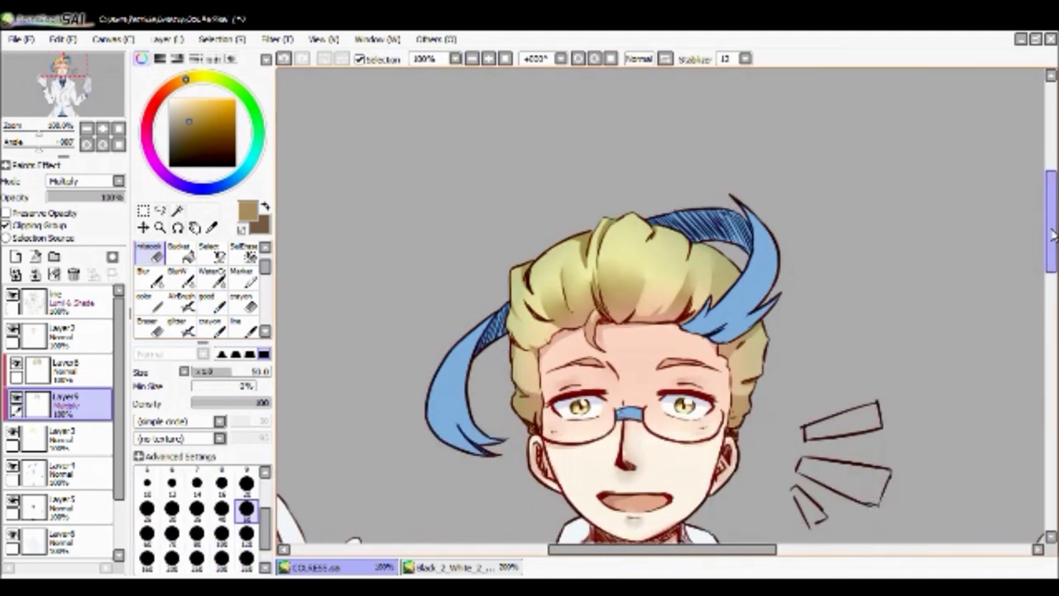
{"action": "left_click_drag", "start_coordinate": [1053, 234], "coordinate": [1053, 239]}
{"action": "left_click", "coordinate": [15, 257]}
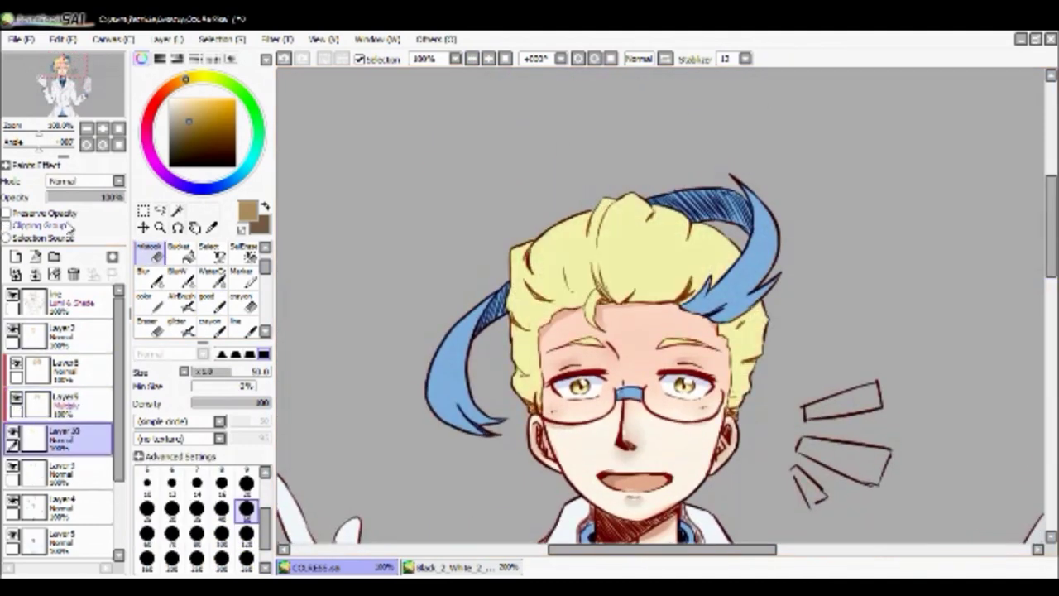
{"action": "left_click", "coordinate": [180, 298]}
{"action": "scroll", "coordinate": [629, 248], "scroll_direction": "down", "scroll_amount": 1}
{"action": "scroll", "coordinate": [629, 248], "scroll_direction": "up", "scroll_amount": 1}
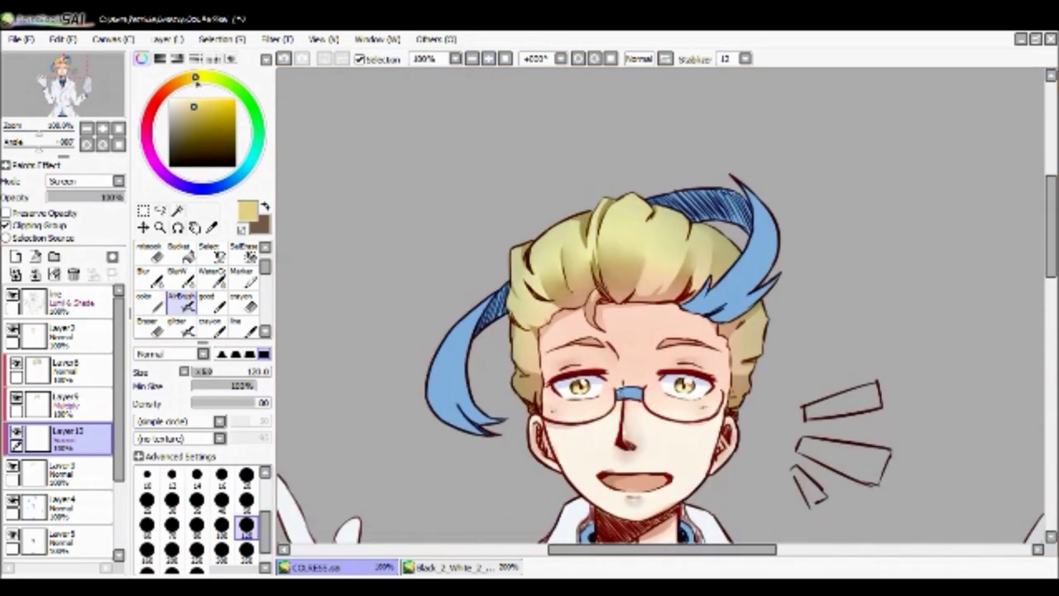
Merge the hair shading layers into the base hair layer and add a new clipped layer in Luminosity mode above it.
{"action": "key", "text": "ctrl+e"}
{"action": "key", "text": "ctrl+e"}
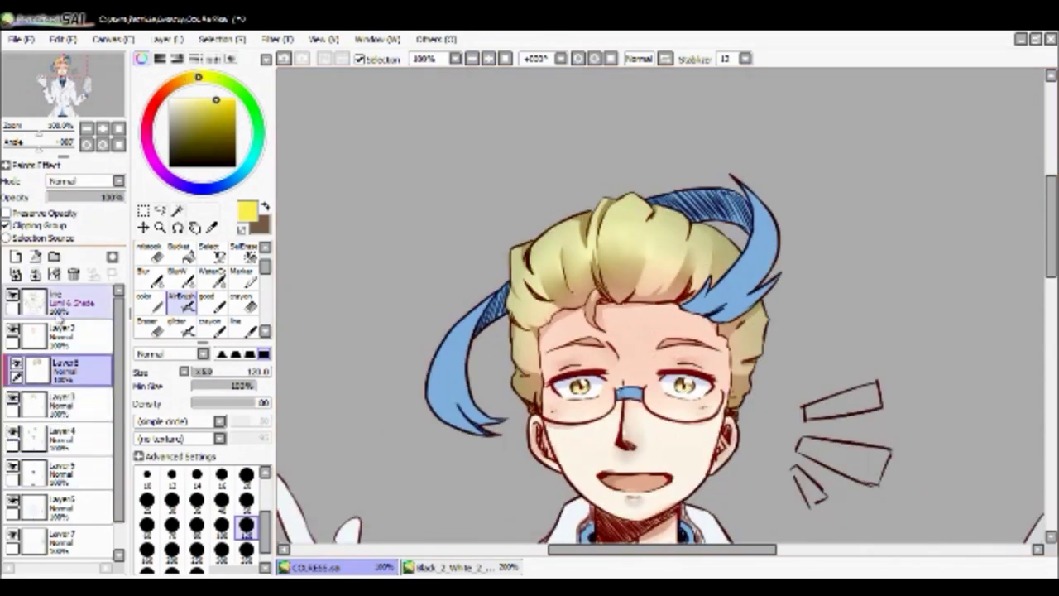
{"action": "key", "text": "ctrl+minus"}
{"action": "key", "text": "ctrl+plus"}
{"action": "key", "text": "ctrl+plus"}
{"action": "left_click", "coordinate": [33, 224]}
{"action": "key", "text": "n"}
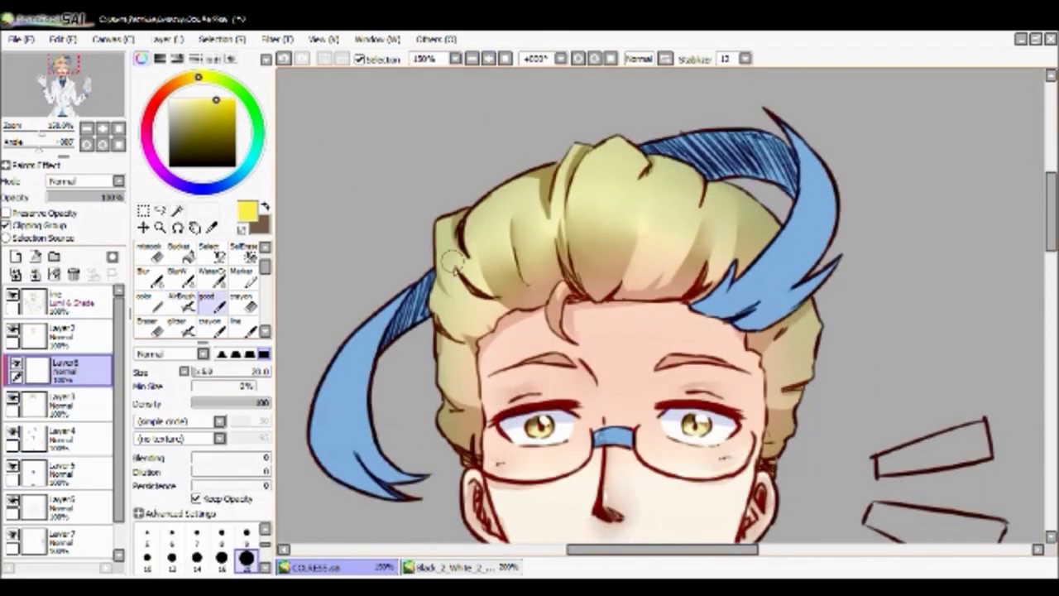
{"action": "scroll", "coordinate": [82, 180], "scroll_direction": "down", "scroll_amount": 4}
{"action": "key", "text": "ctrl+minus"}
{"action": "key", "text": "ctrl+minus"}
{"action": "key", "text": "ctrl+plus"}
{"action": "key", "text": "ctrl+plus"}
Try a broad yellow highlight band across the top hair at brush size 50, broken up into separate streaks.
{"action": "key", "text": "bracketright"}
{"action": "key", "text": "bracketright"}
{"action": "key", "text": "bracketright"}
{"action": "key", "text": "bracketright"}
{"action": "key", "text": "bracketright"}
{"action": "key", "text": "ctrl+y"}
{"action": "key", "text": "ctrl+z"}
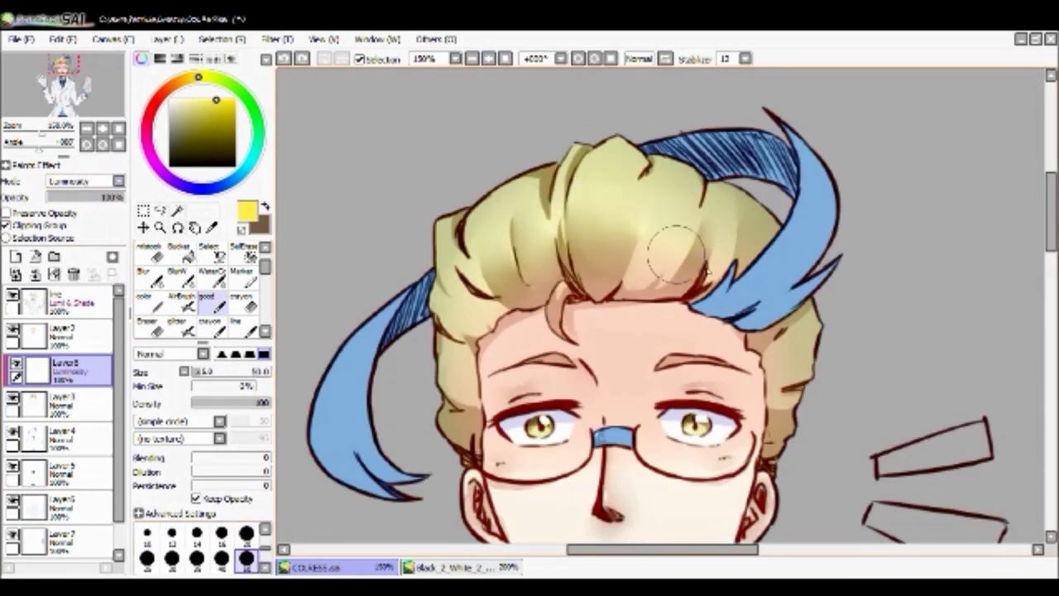
{"action": "key", "text": "ctrl+y"}
{"action": "key", "text": "ctrl+z"}
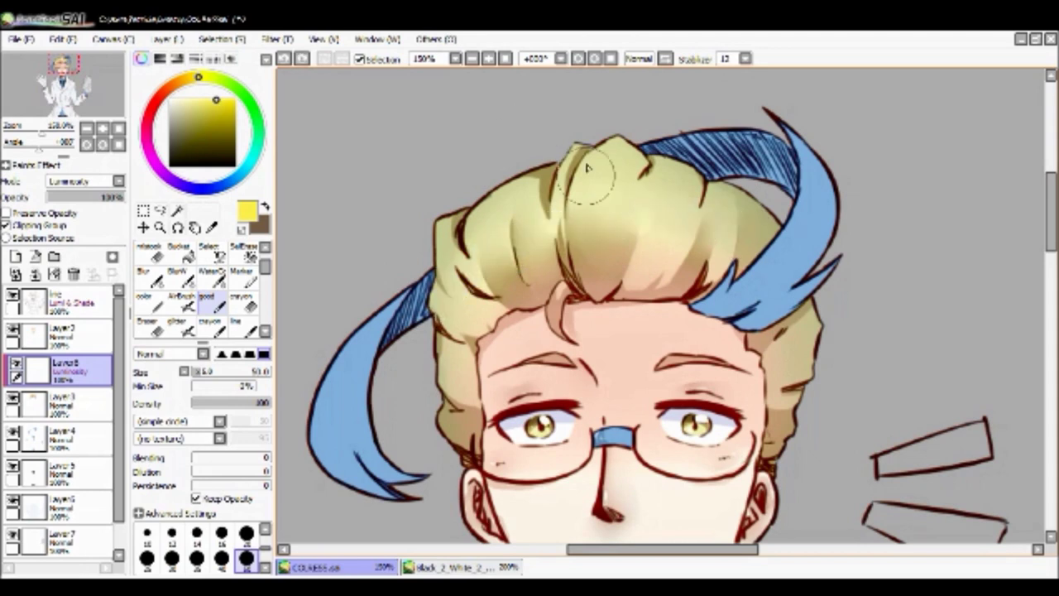
{"action": "key", "text": "ctrl+y"}
{"action": "key", "text": "ctrl+z"}
{"action": "key", "text": "ctrl+y"}
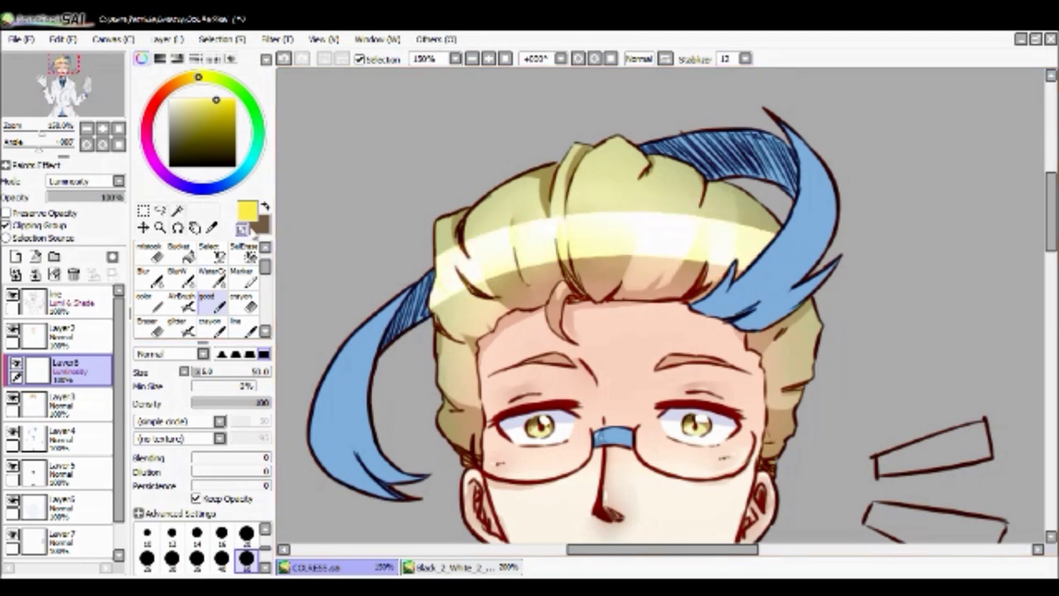
{"action": "mouse_move", "coordinate": [438, 220]}
{"action": "left_mouse_down"}
{"action": "mouse_move", "coordinate": [497, 265]}
{"action": "mouse_move", "coordinate": [521, 248]}
{"action": "mouse_move", "coordinate": [613, 257]}
{"action": "left_mouse_up"}
{"action": "key", "text": "["}
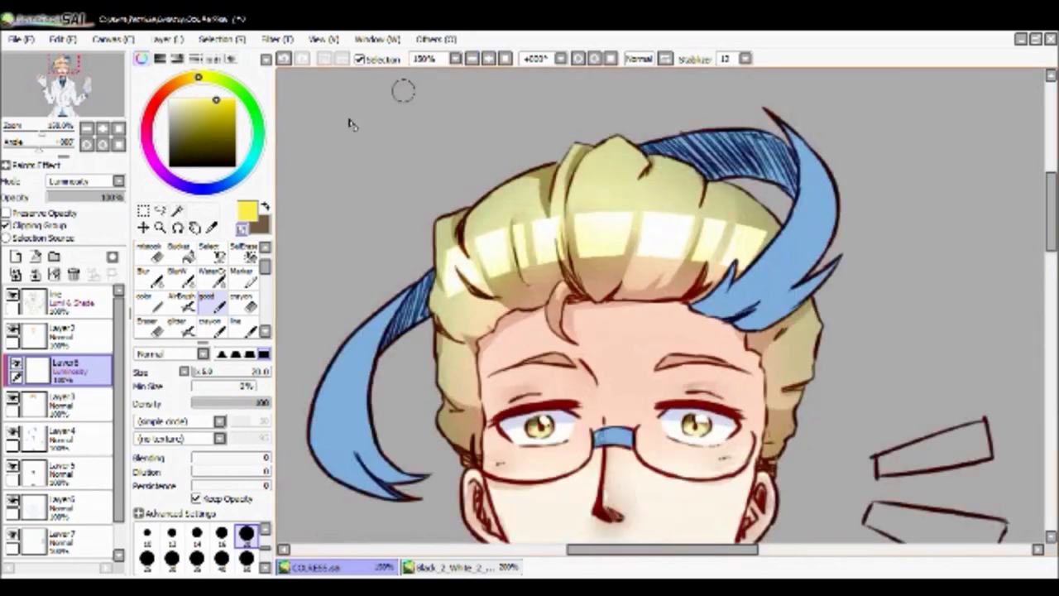
{"action": "key", "text": "ctrl+z"}
Paint thin yellow highlight strokes on the central tuft and left locks with the brush at size 9.
{"action": "key", "text": "ctrl+plus"}
{"action": "key", "text": "["}
{"action": "key", "text": "["}
{"action": "key", "text": "["}
{"action": "key", "text": "["}
{"action": "key", "text": "["}
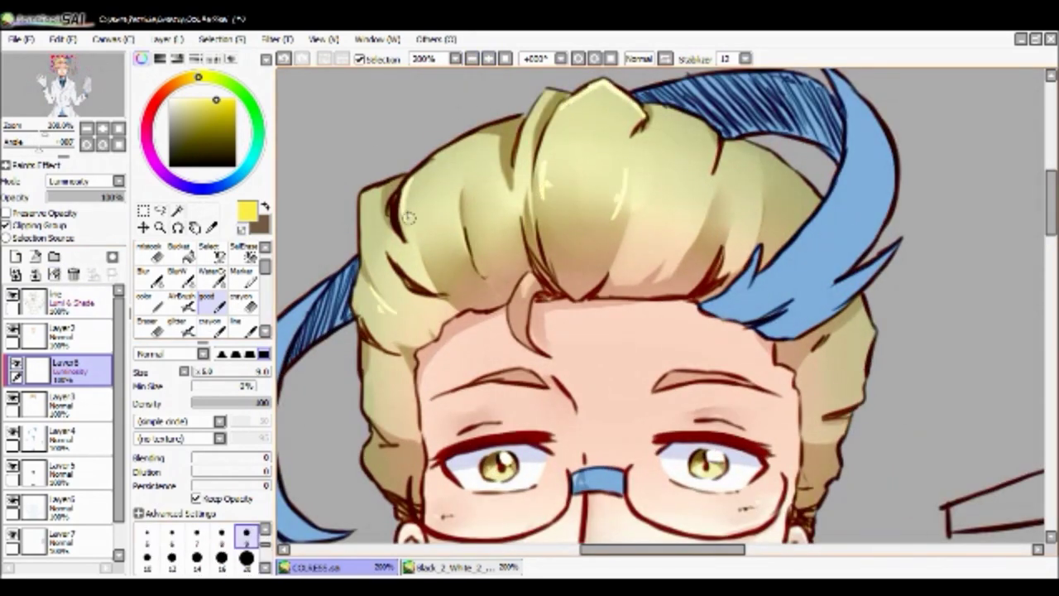
Add thin yellow highlights along the side hair down to the ears and on the strands near the front blue curl.
{"action": "left_click_drag", "start_coordinate": [1053, 217], "coordinate": [1053, 239]}
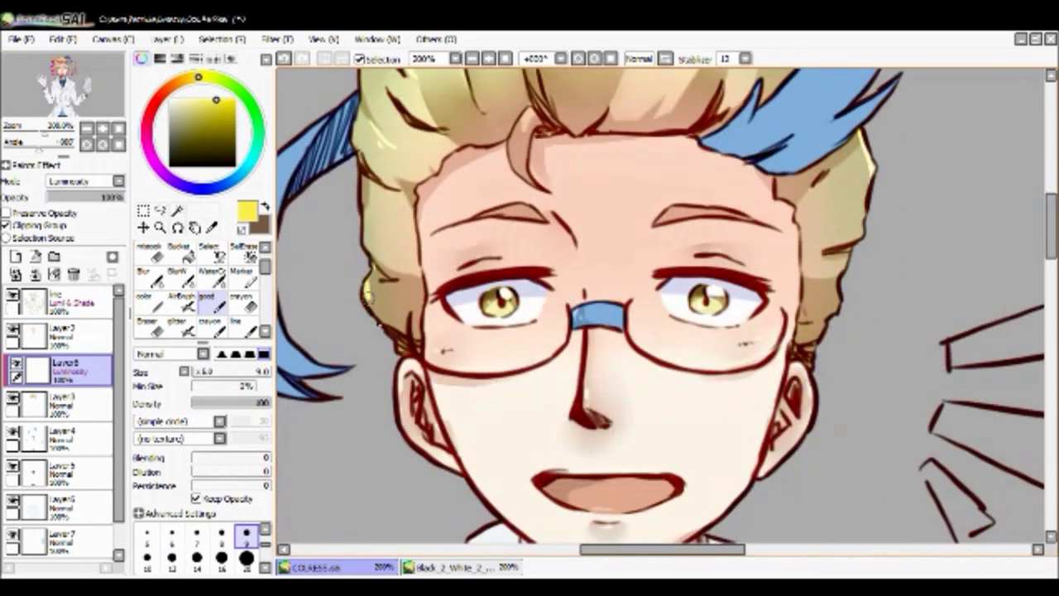
{"action": "scroll", "coordinate": [828, 319], "scroll_direction": "up", "scroll_amount": 3}
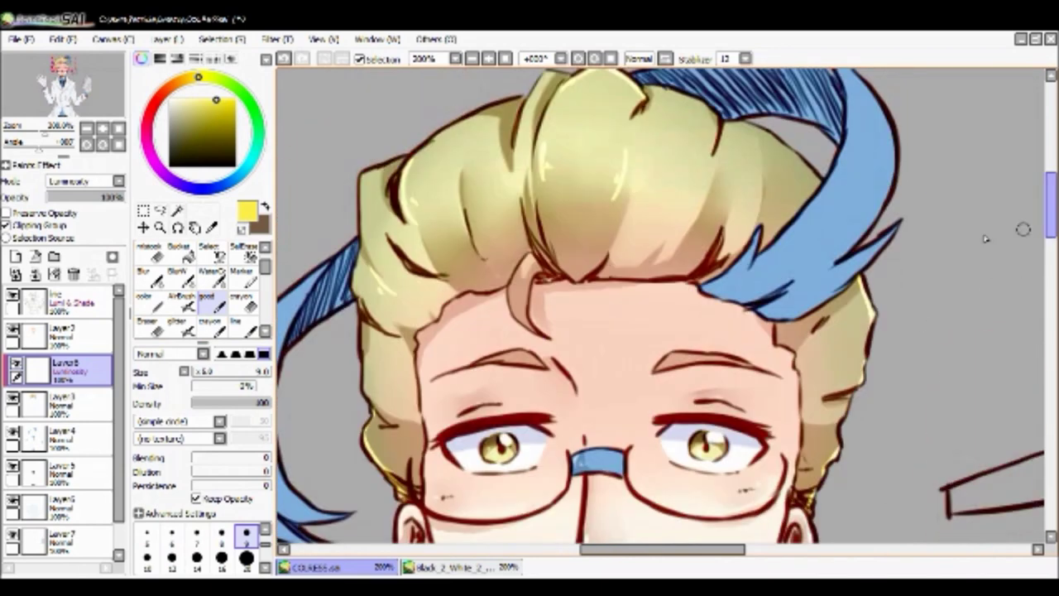
{"action": "key", "text": "ctrl+minus"}
{"action": "key", "text": "ctrl+plus"}
{"action": "key", "text": "ctrl+minus"}
{"action": "key", "text": "ctrl+plus"}
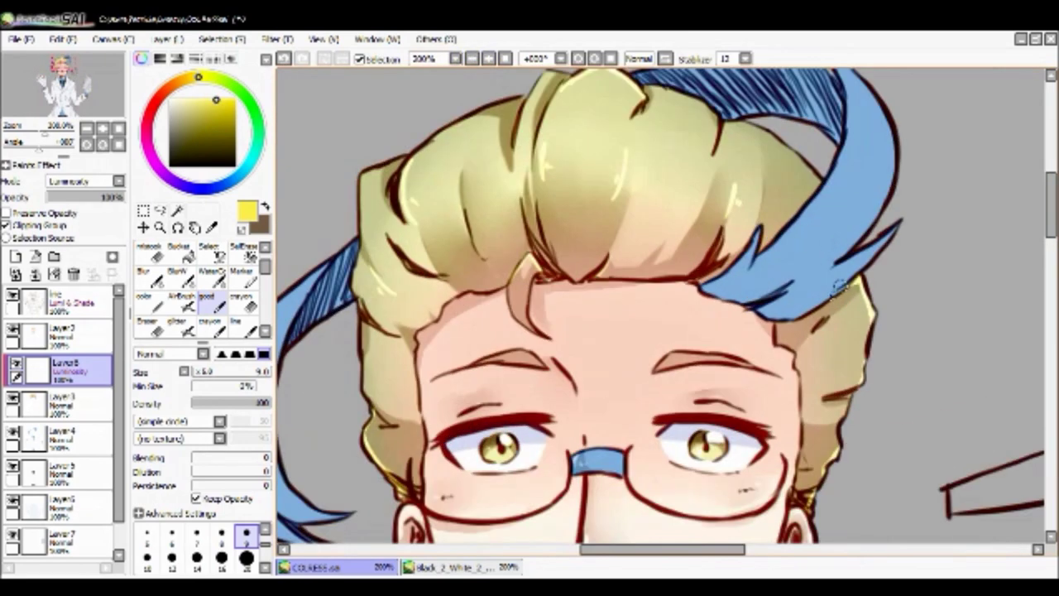
Lower the highlight layer's opacity to 27% and paint small white glints on the tuft and left locks.
{"action": "left_click", "coordinate": [472, 59]}
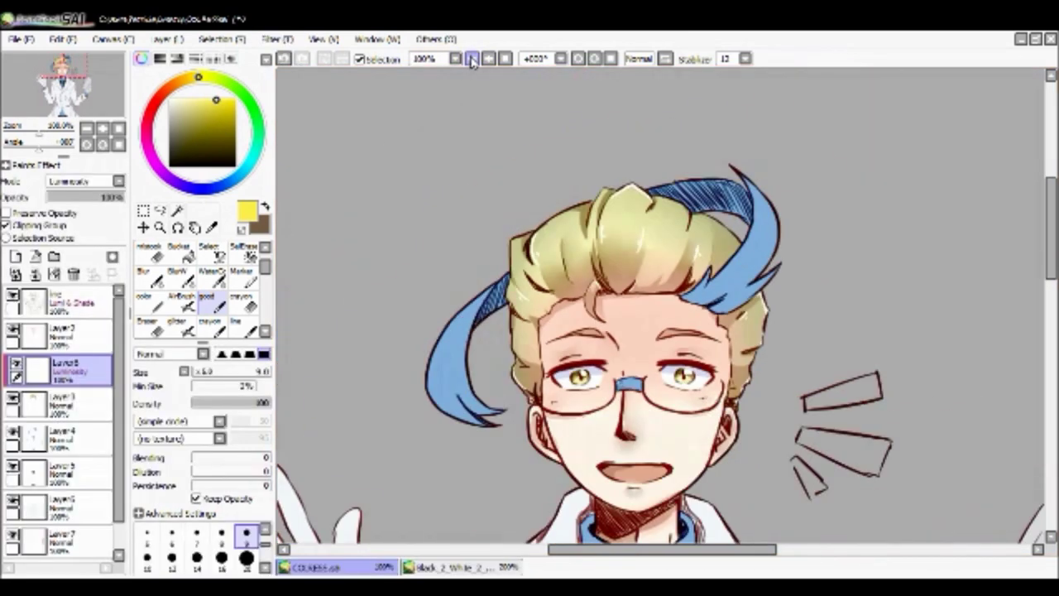
{"action": "key", "text": "ctrl+plus"}
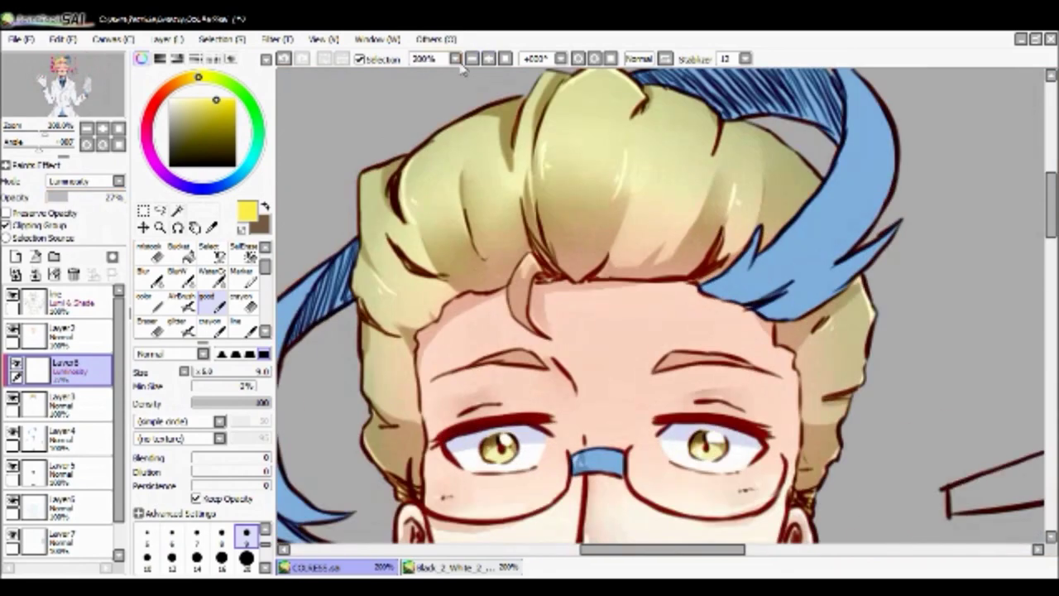
{"action": "left_click", "coordinate": [613, 174], "text": "alt"}
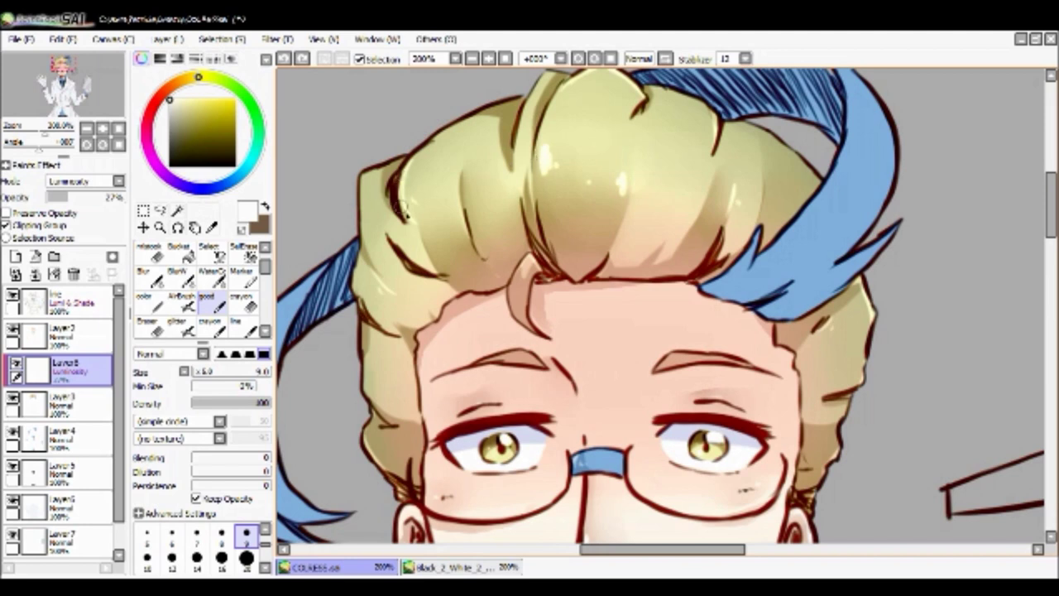
{"action": "left_click_drag", "start_coordinate": [355, 219], "coordinate": [410, 187]}
Merge the highlight layer into the base hair layer.
{"action": "left_click", "coordinate": [505, 59]}
{"action": "left_click", "coordinate": [489, 58]}
{"action": "left_click", "coordinate": [489, 59]}
{"action": "left_click", "coordinate": [472, 58]}
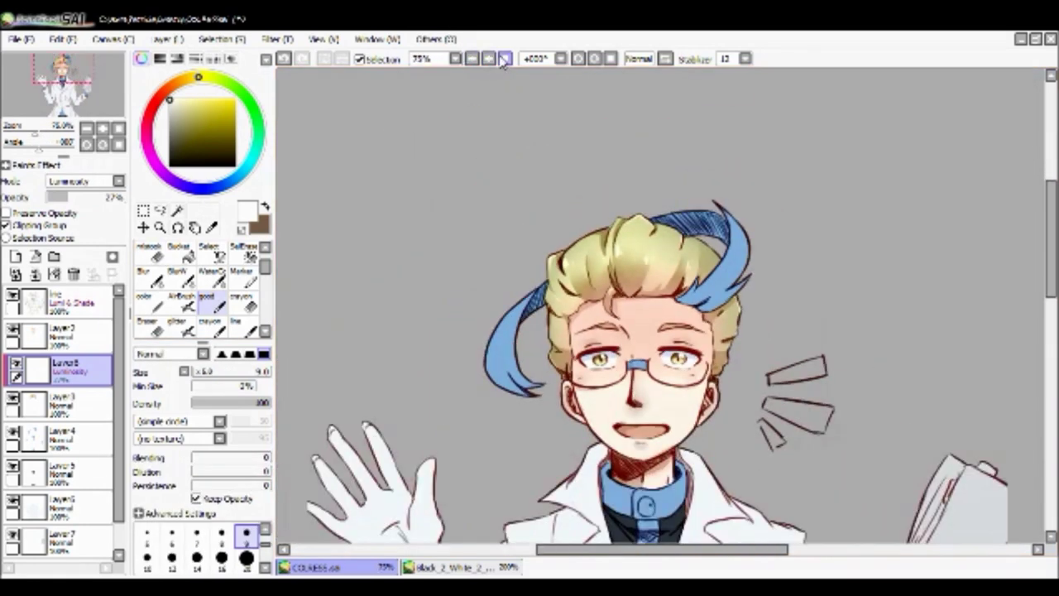
{"action": "left_click", "coordinate": [489, 59]}
{"action": "left_click", "coordinate": [74, 274]}
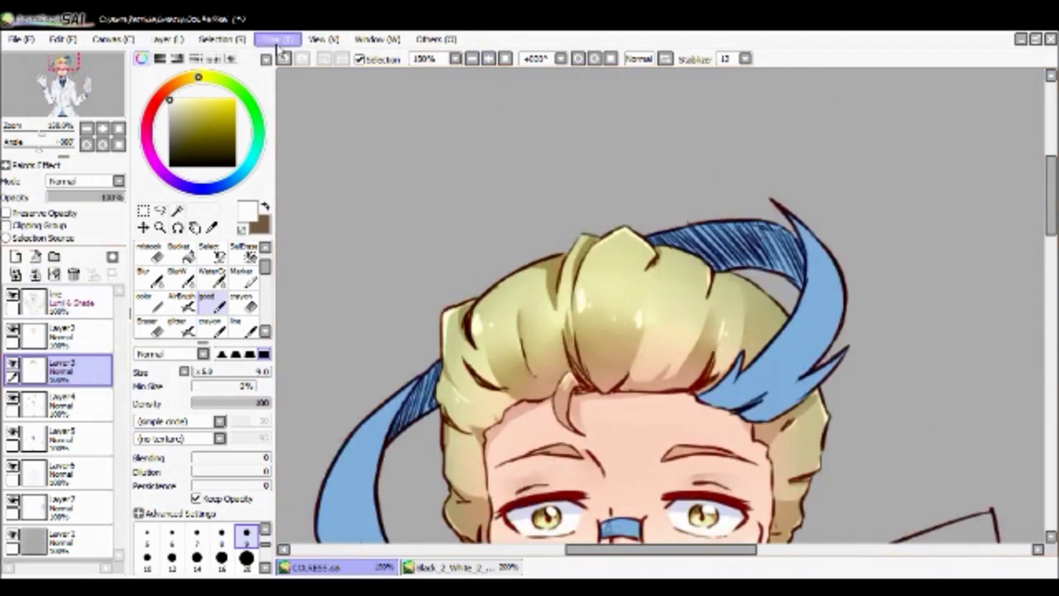
Apply a filter adjustment to the hair layer, then merge it with the layer above.
{"action": "left_click", "coordinate": [487, 58]}
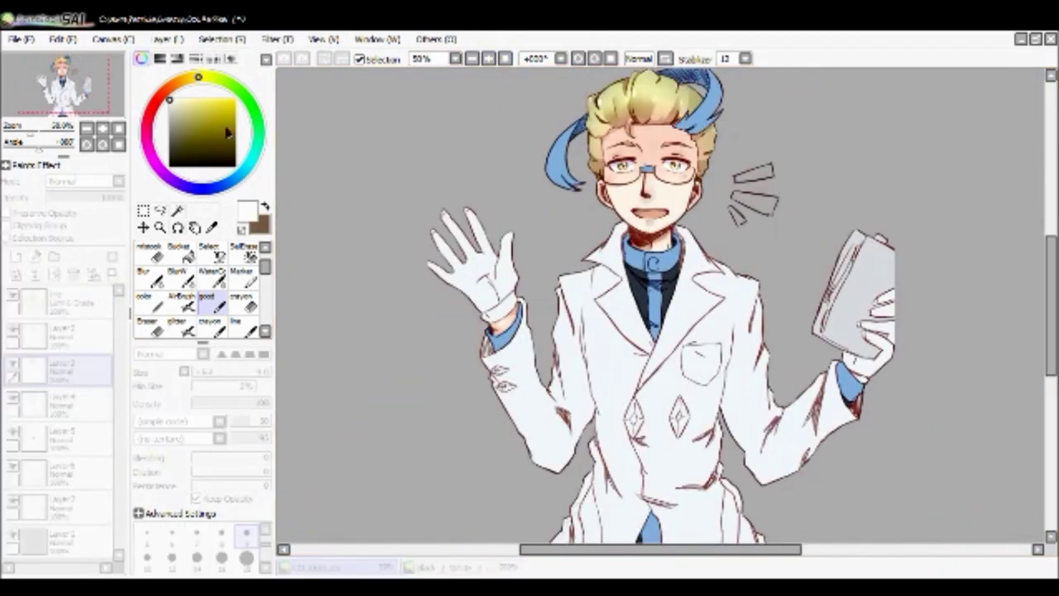
{"action": "left_click", "coordinate": [488, 59]}
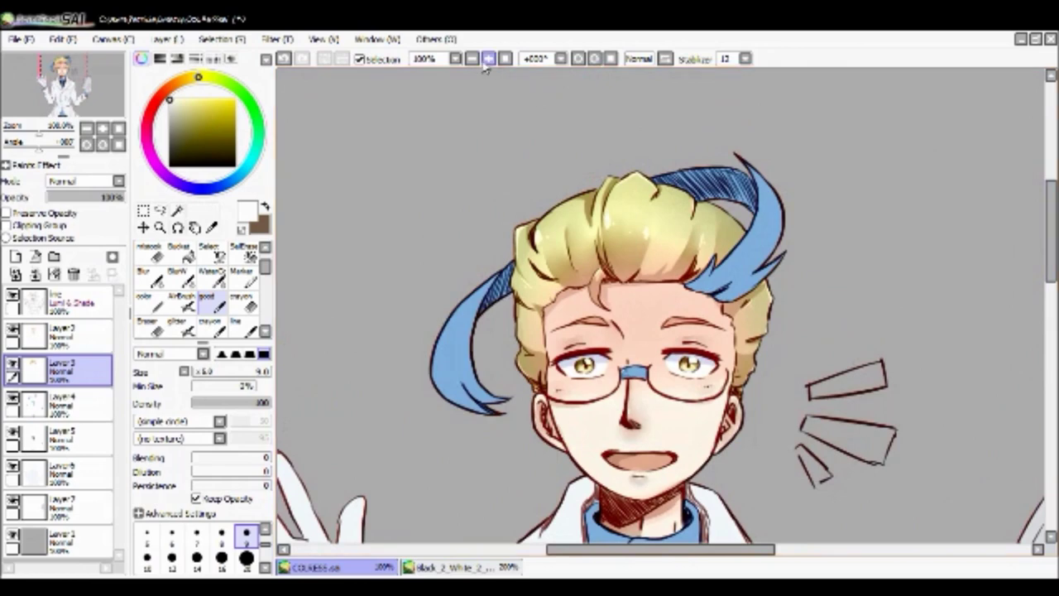
{"action": "left_click", "coordinate": [488, 59]}
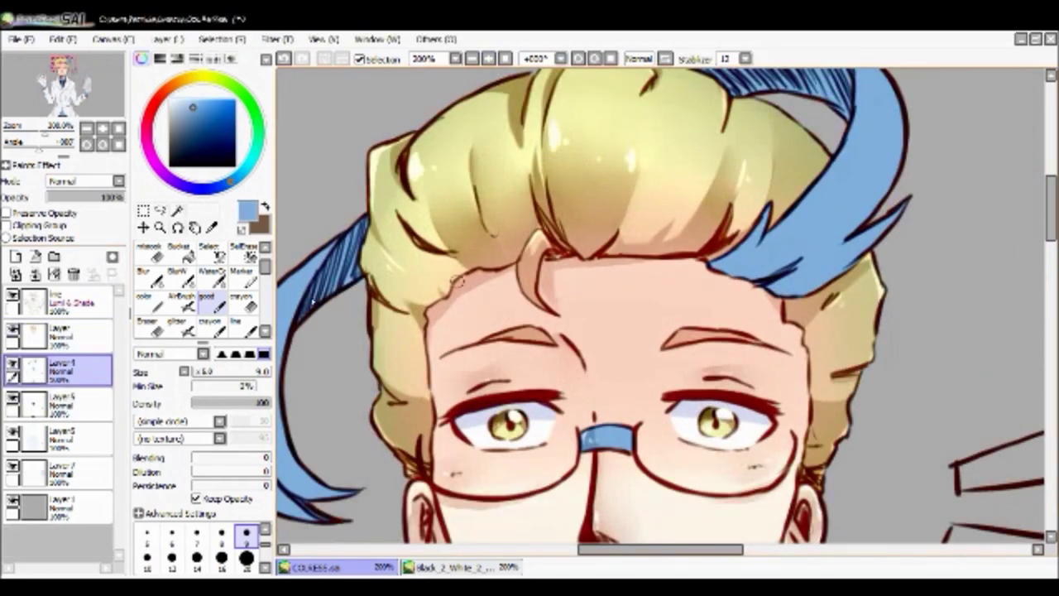
{"action": "left_click", "coordinate": [463, 285], "text": "alt"}
{"action": "left_click", "coordinate": [212, 273]}
{"action": "left_click", "coordinate": [488, 59]}
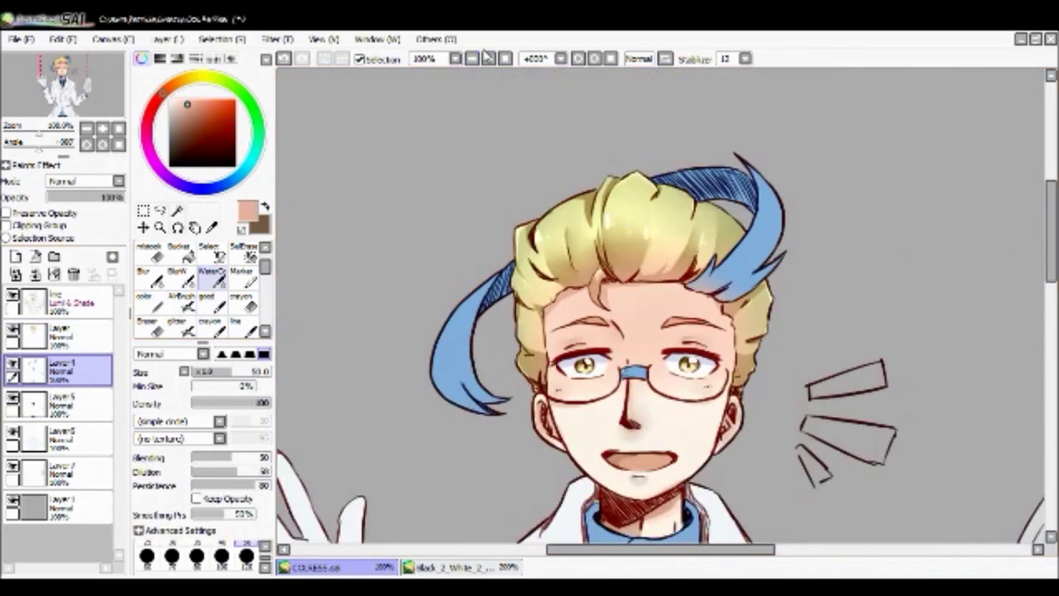
Sample a dark blue from the Black_2_White_2 reference image and add a new layer clipped to the blue curls' layer.
{"action": "left_click", "coordinate": [446, 567]}
{"action": "left_click", "coordinate": [326, 508], "text": "alt"}
{"action": "left_click", "coordinate": [311, 567]}
{"action": "left_click", "coordinate": [182, 299]}
{"action": "key", "text": "ctrl+z"}
{"action": "left_click", "coordinate": [14, 256]}
{"action": "left_click", "coordinate": [7, 225]}
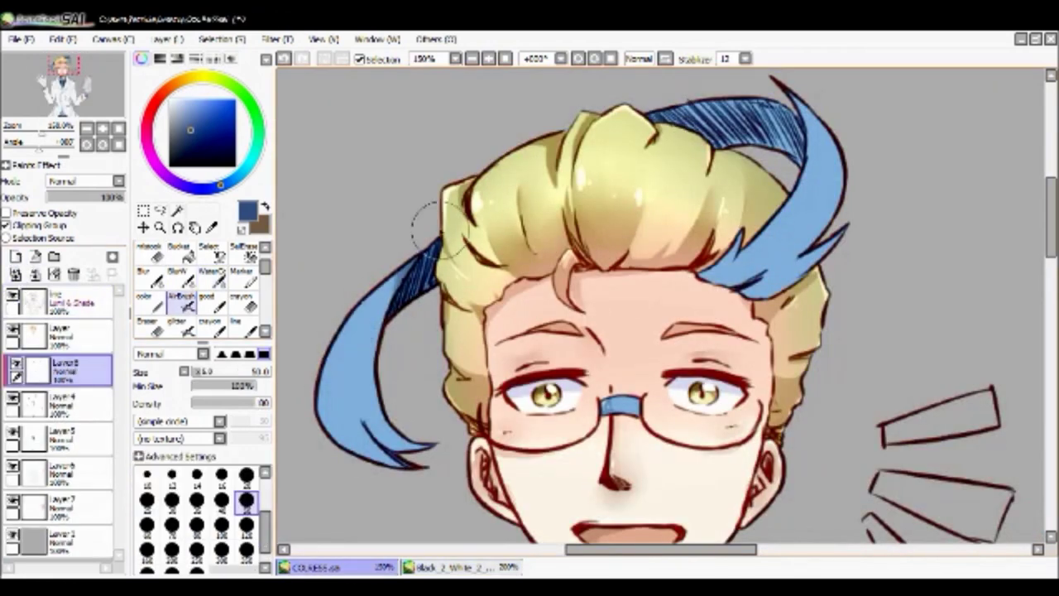
Airbrush dark blue gradients onto both blue curls, blend them, and tint the front curl's tip with a skin tone sampled from the forehead.
{"action": "left_click", "coordinate": [471, 59]}
{"action": "left_click", "coordinate": [472, 59]}
{"action": "key", "text": "w"}
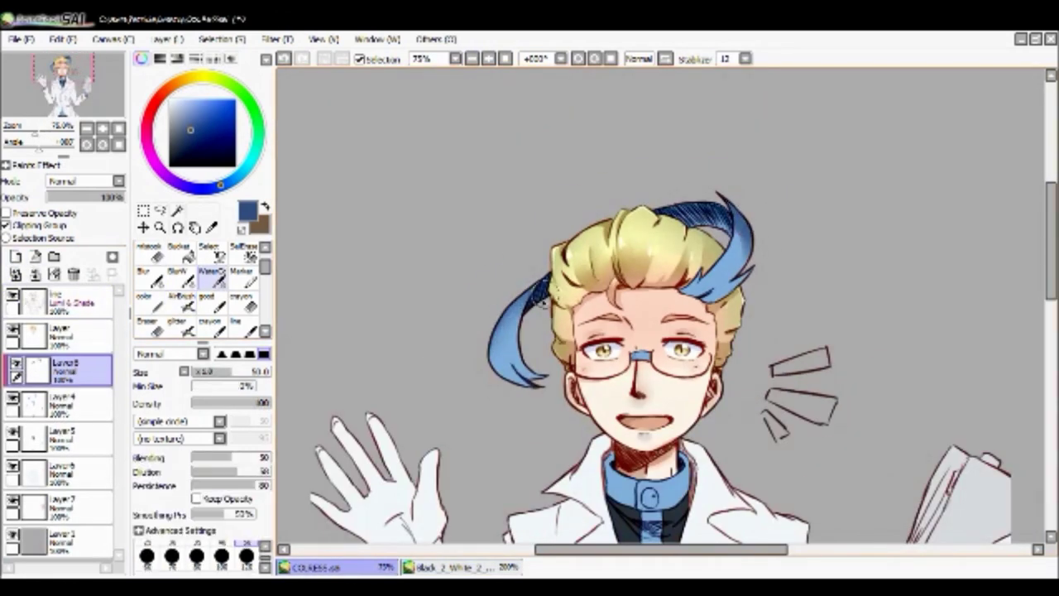
{"action": "left_click", "coordinate": [489, 59]}
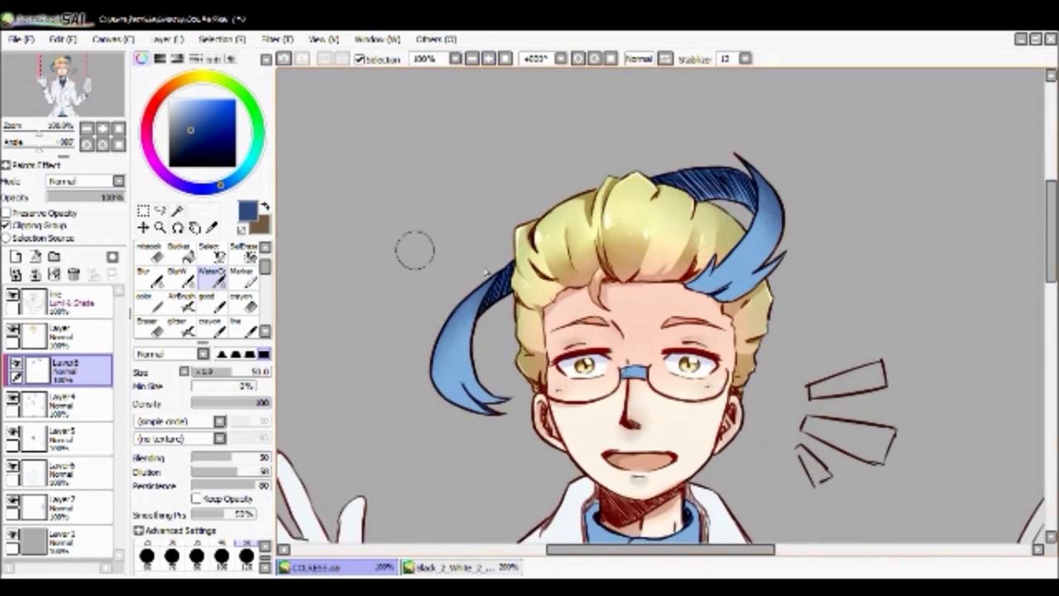
{"action": "left_click", "coordinate": [571, 296], "text": "alt"}
{"action": "left_click_drag", "start_coordinate": [720, 290], "coordinate": [755, 281]}
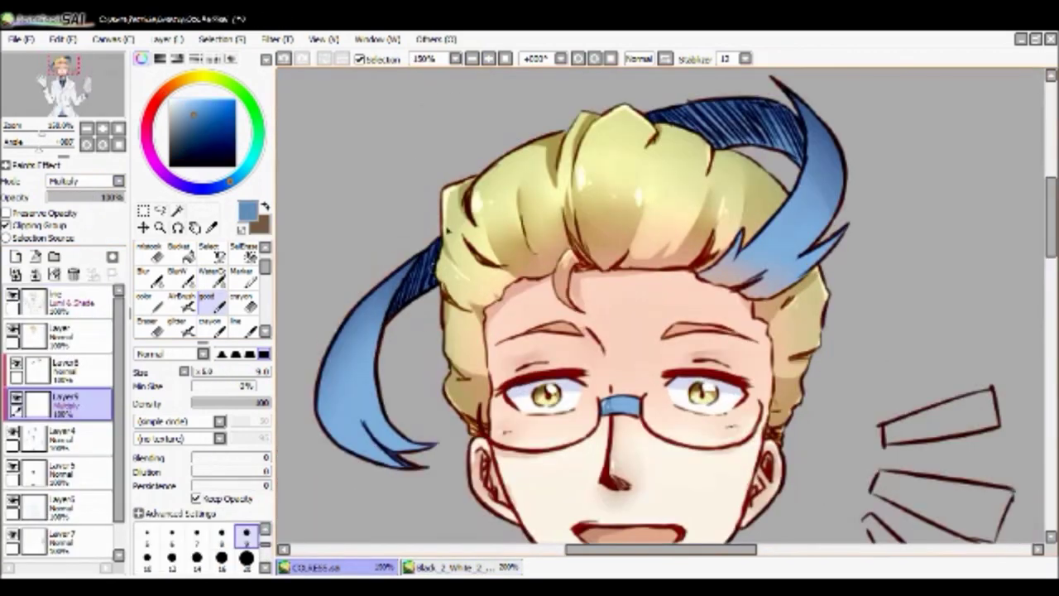
Try blue shadows on the back strand and the front curl's tip on a clipped Multiply layer, blended with WaterColor.
{"action": "left_click_drag", "start_coordinate": [719, 143], "coordinate": [781, 171]}
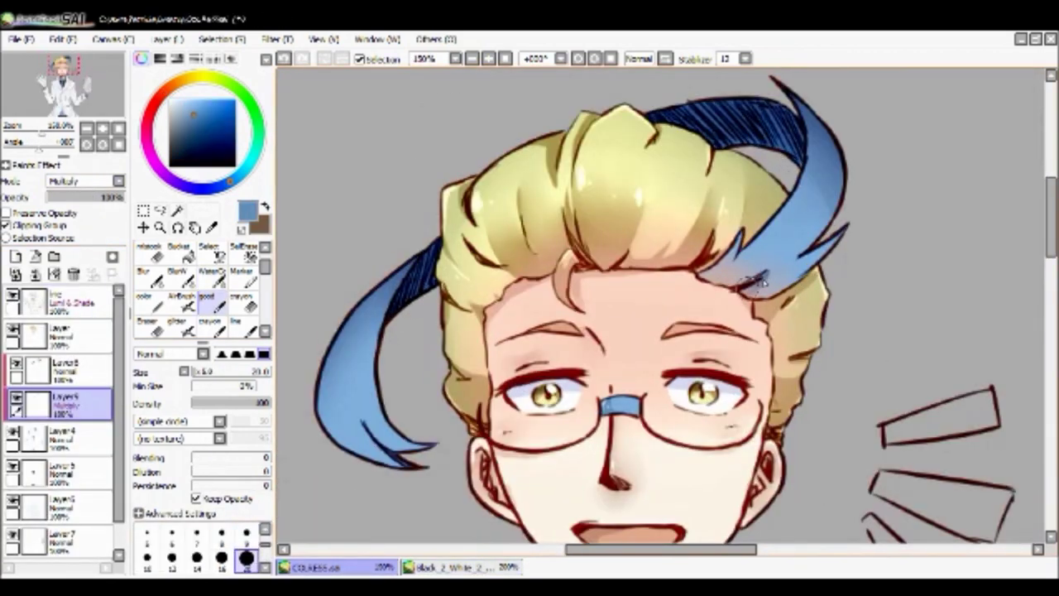
{"action": "mouse_move", "coordinate": [778, 263]}
{"action": "left_mouse_down"}
{"action": "mouse_move", "coordinate": [815, 221]}
{"action": "mouse_move", "coordinate": [719, 303]}
{"action": "mouse_move", "coordinate": [761, 307]}
{"action": "mouse_move", "coordinate": [733, 283]}
{"action": "mouse_move", "coordinate": [796, 243]}
{"action": "mouse_move", "coordinate": [834, 193]}
{"action": "mouse_move", "coordinate": [748, 285]}
{"action": "mouse_move", "coordinate": [773, 261]}
{"action": "left_mouse_up"}
{"action": "left_click", "coordinate": [217, 282]}
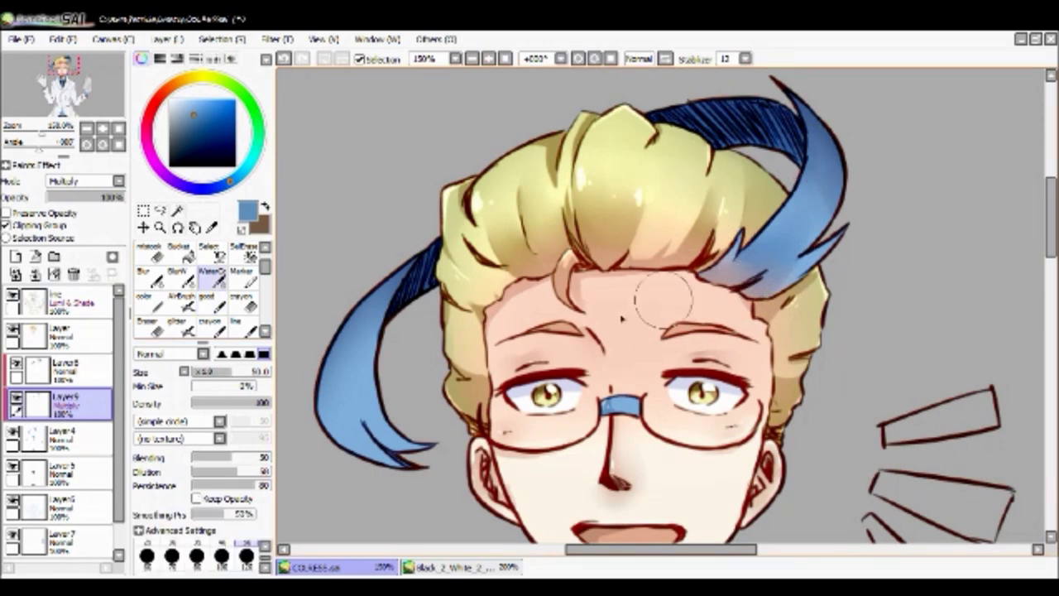
{"action": "scroll", "coordinate": [709, 277], "scroll_direction": "down", "scroll_amount": 2}
Try a hard-edged blue shadow on the front curl at brush size 20 and soften it with the WaterColor brush.
{"action": "left_click", "coordinate": [212, 298]}
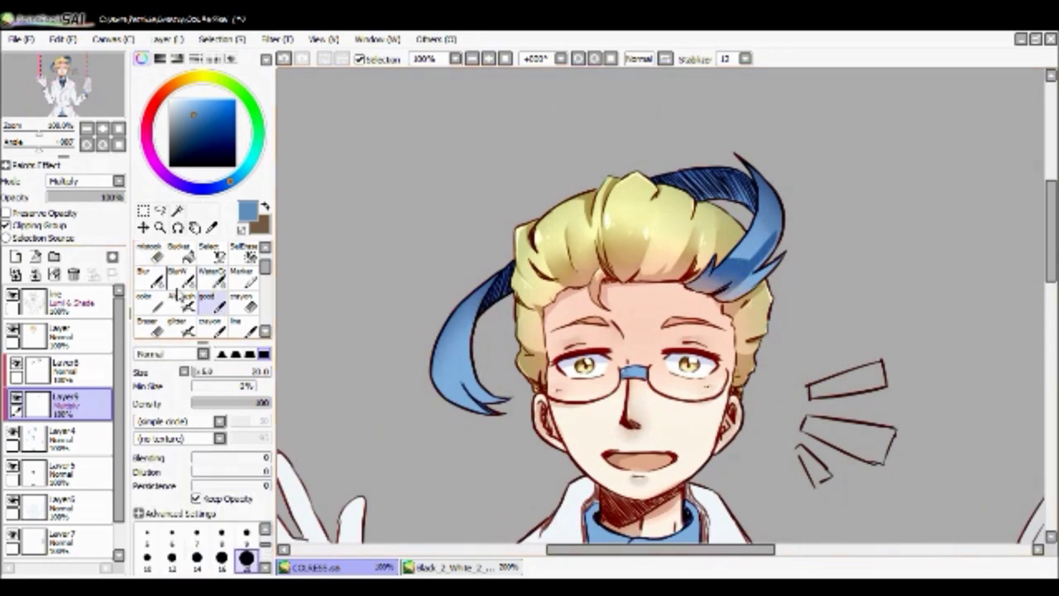
{"action": "left_click", "coordinate": [212, 276]}
{"action": "left_click_drag", "start_coordinate": [745, 269], "coordinate": [774, 244]}
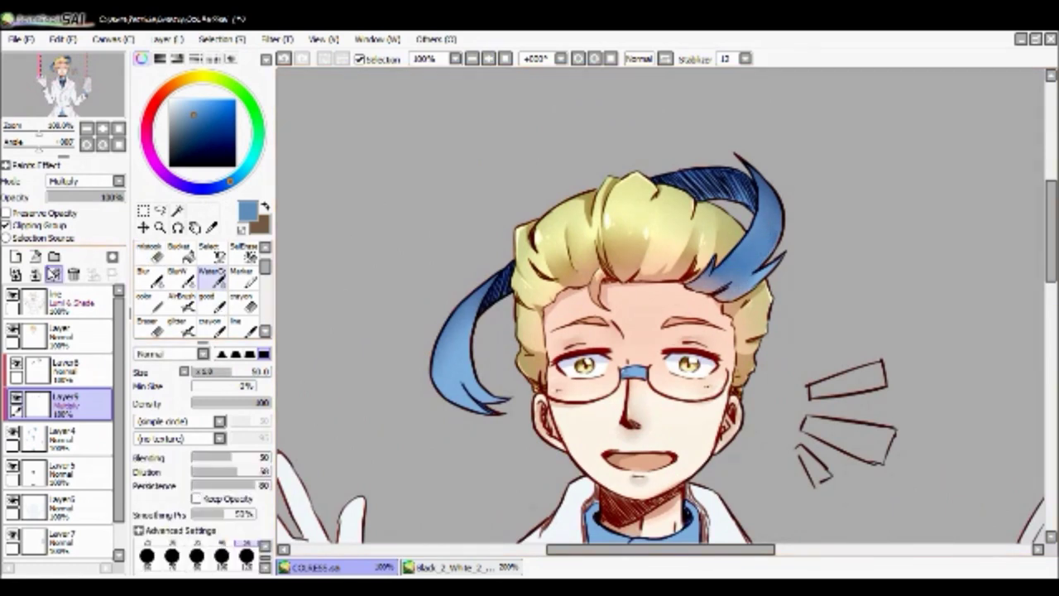
Paint blue Multiply shadows on the left curl's tip, the back strand and the front curl with the brush at size 20.
{"action": "scroll", "coordinate": [728, 257], "scroll_direction": "up", "scroll_amount": 2}
{"action": "left_click", "coordinate": [212, 298]}
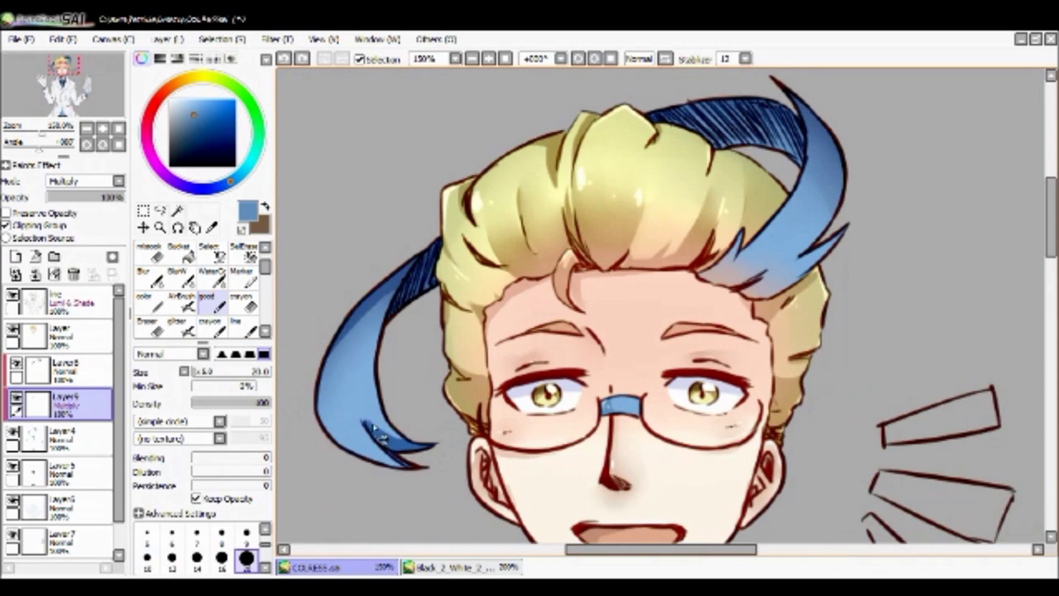
{"action": "left_click_drag", "start_coordinate": [782, 97], "coordinate": [795, 124]}
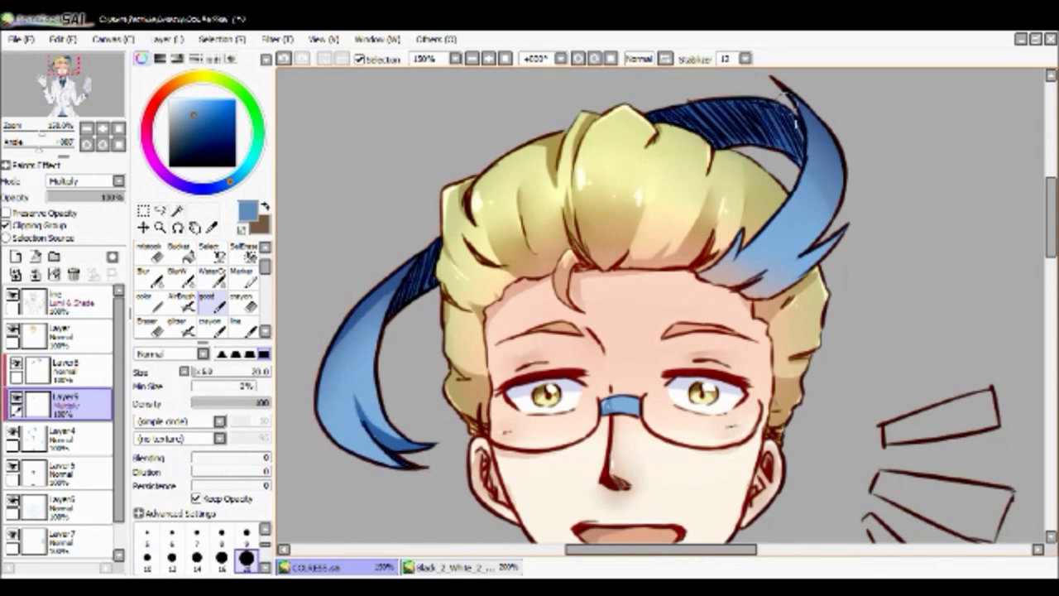
{"action": "left_click_drag", "start_coordinate": [834, 217], "coordinate": [826, 175]}
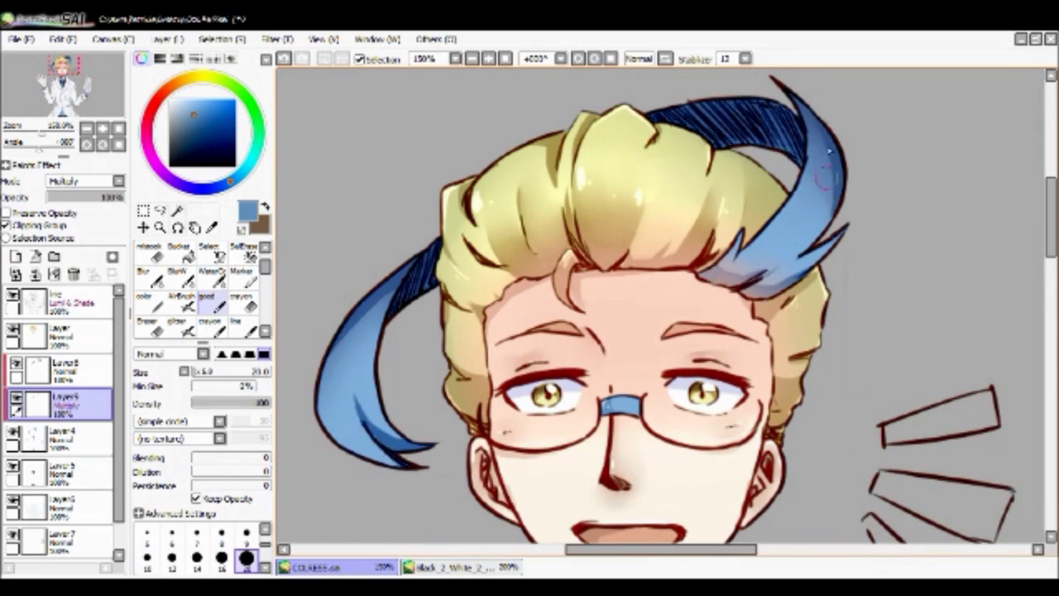
Paint a blue shadow along the inner edge of the left curl down to its tip.
{"action": "left_click", "coordinate": [488, 58]}
{"action": "scroll", "coordinate": [485, 273], "scroll_direction": "up", "scroll_amount": 1}
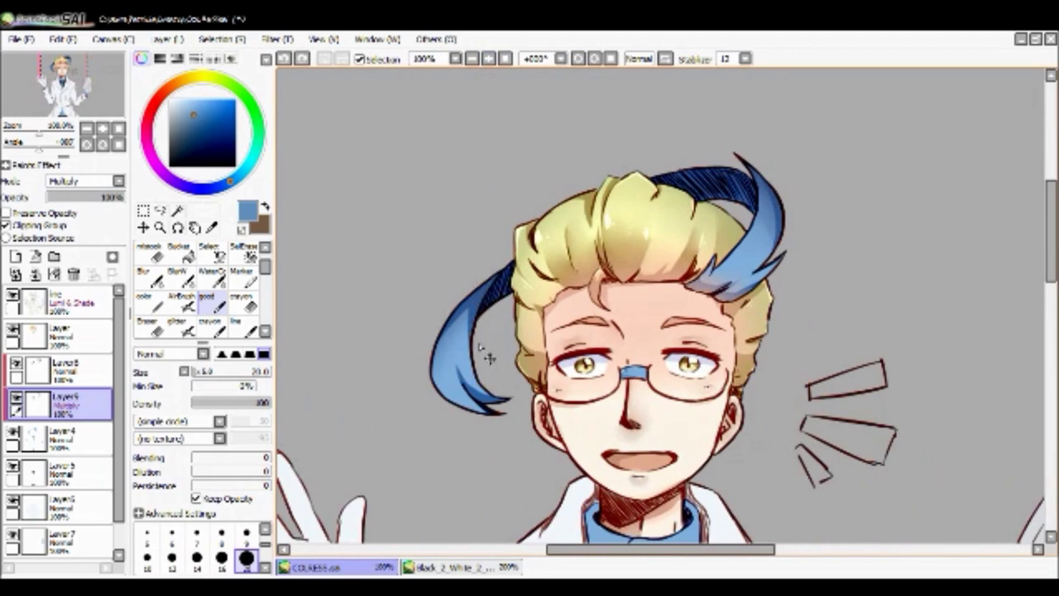
{"action": "left_click_drag", "start_coordinate": [490, 357], "coordinate": [492, 402]}
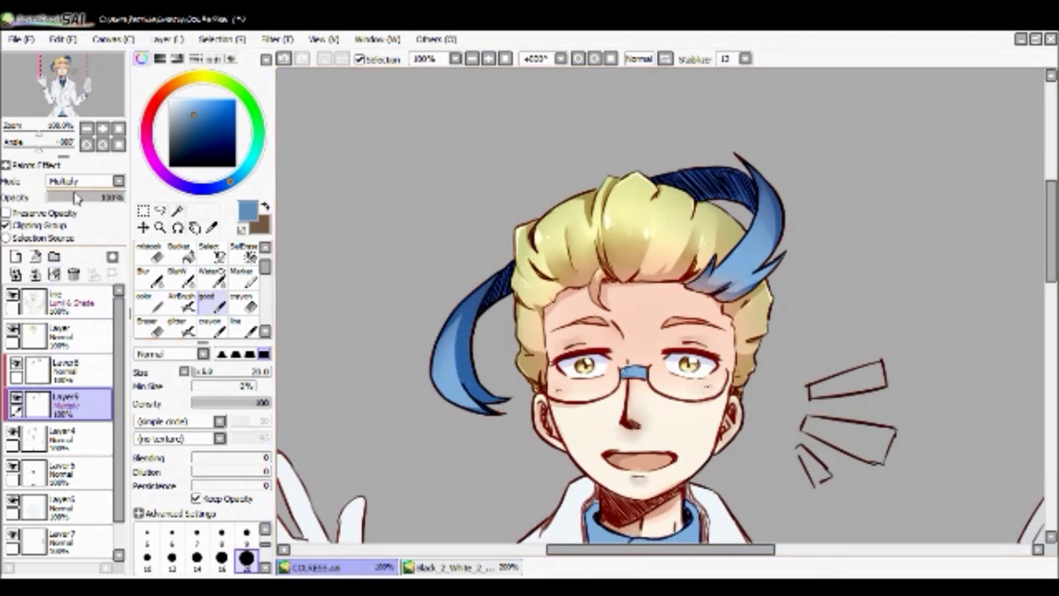
Soften the blue Multiply shadows on the front curl with the WaterColor brush.
{"action": "left_click", "coordinate": [150, 252]}
{"action": "key", "text": "c"}
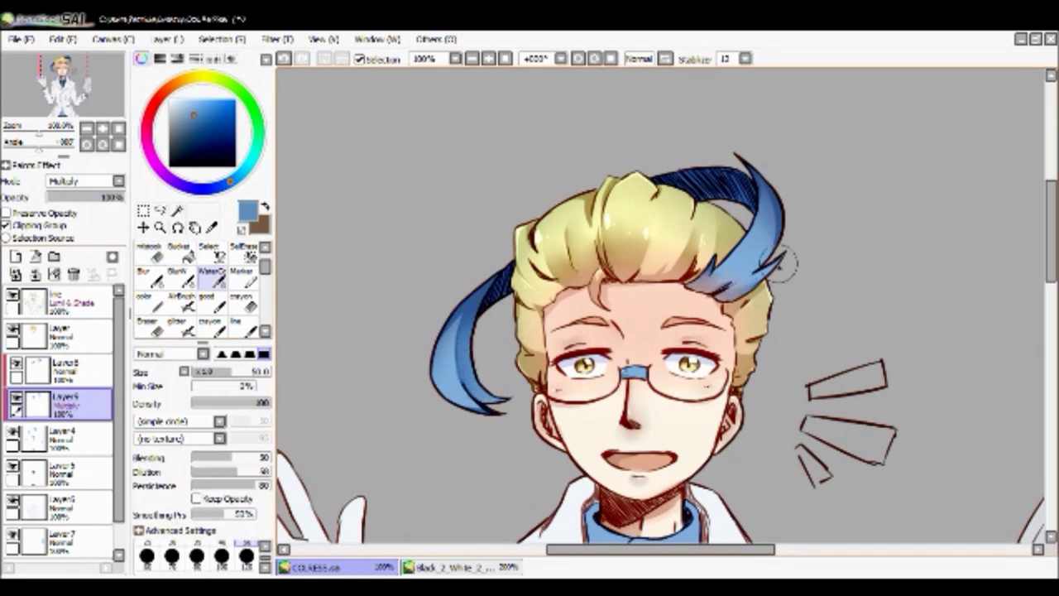
{"action": "key", "text": "n"}
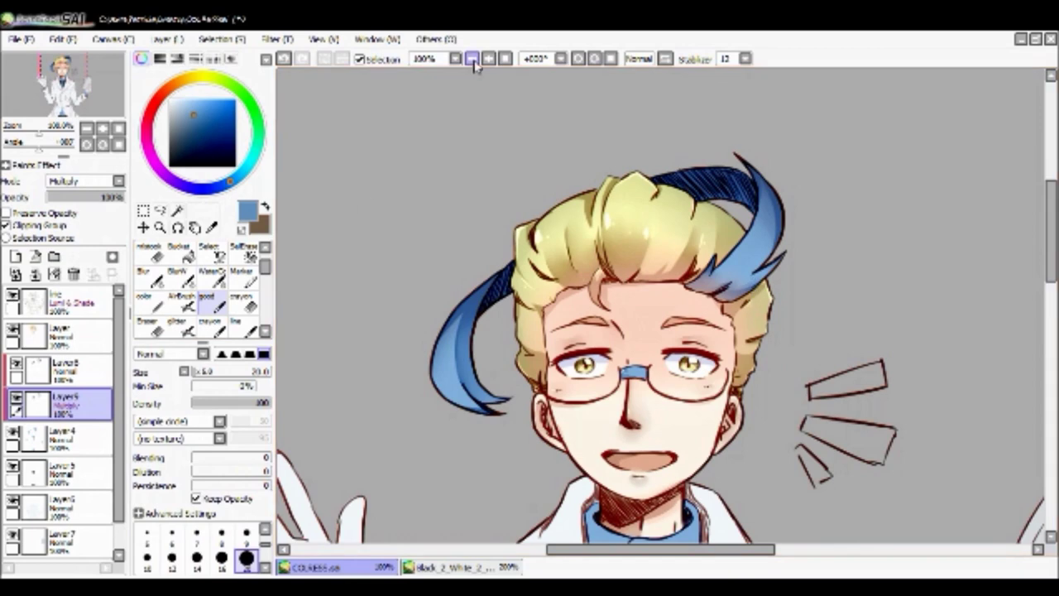
{"action": "scroll", "coordinate": [421, 131], "scroll_direction": "down", "scroll_amount": 2}
{"action": "scroll", "coordinate": [855, 217], "scroll_direction": "down", "scroll_amount": 3}
{"action": "scroll", "coordinate": [501, 116], "scroll_direction": "up", "scroll_amount": 3}
{"action": "scroll", "coordinate": [502, 116], "scroll_direction": "up", "scroll_amount": 2}
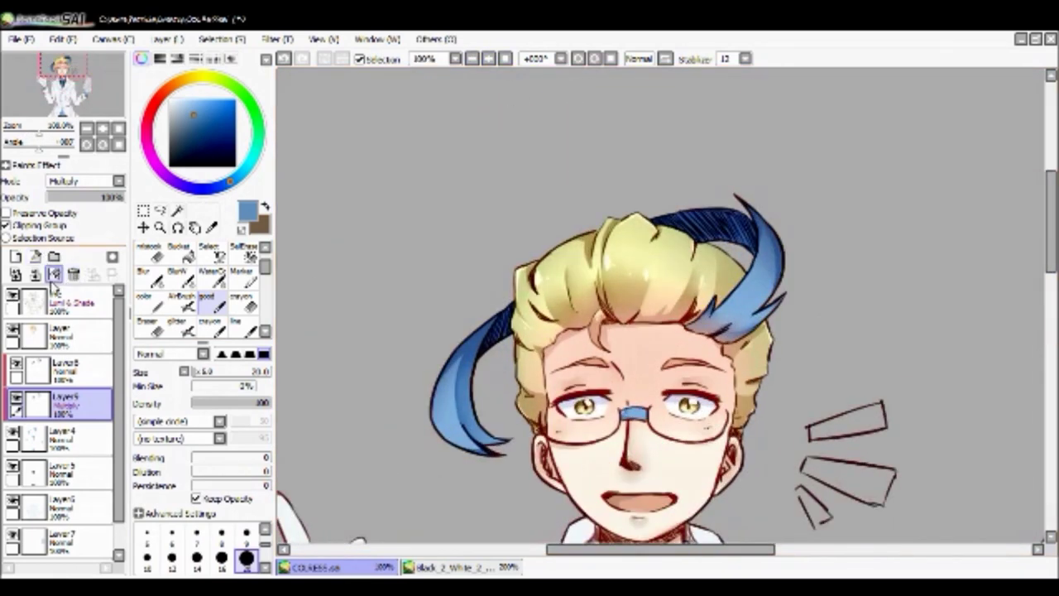
Try blue AirBrush highlights at size 50 on the curls on a clipped Screen layer, blended with WaterColor.
{"action": "left_click", "coordinate": [36, 273]}
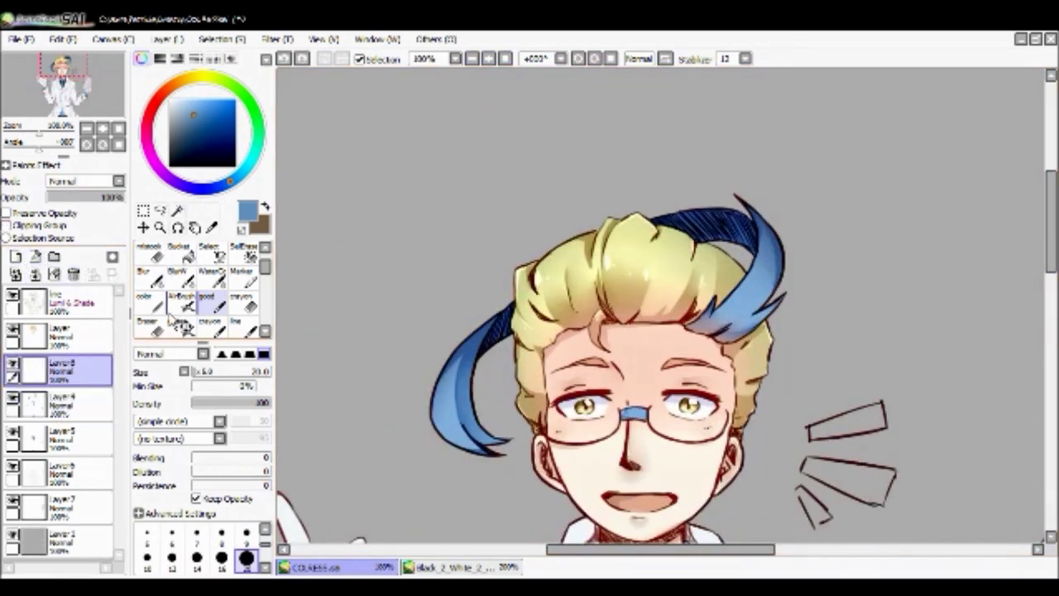
{"action": "key", "text": "ctrl+z"}
{"action": "left_click", "coordinate": [15, 257]}
{"action": "scroll", "coordinate": [82, 180], "scroll_direction": "down", "scroll_amount": 2}
{"action": "left_click", "coordinate": [182, 302]}
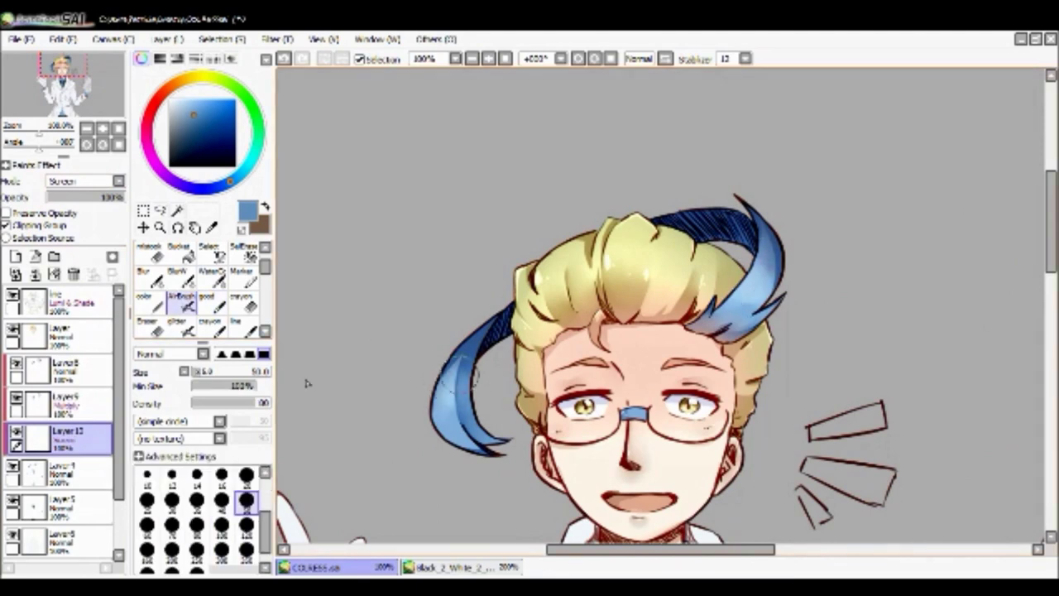
{"action": "key", "text": "c"}
{"action": "scroll", "coordinate": [479, 411], "scroll_direction": "down", "scroll_amount": 2}
{"action": "scroll", "coordinate": [478, 410], "scroll_direction": "up", "scroll_amount": 1}
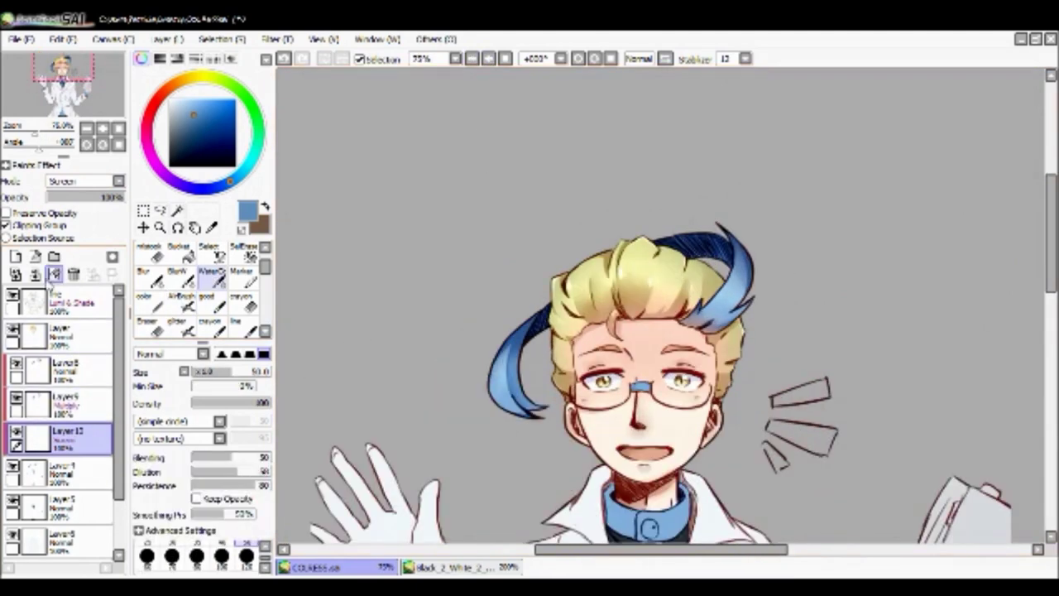
{"action": "left_click", "coordinate": [73, 273]}
Merge the curl shading down and paint white highlights on both curls on a clipped Luminosity layer at brush size 20.
{"action": "left_click", "coordinate": [35, 274]}
{"action": "left_click", "coordinate": [210, 303]}
{"action": "scroll", "coordinate": [663, 315], "scroll_direction": "up", "scroll_amount": 1}
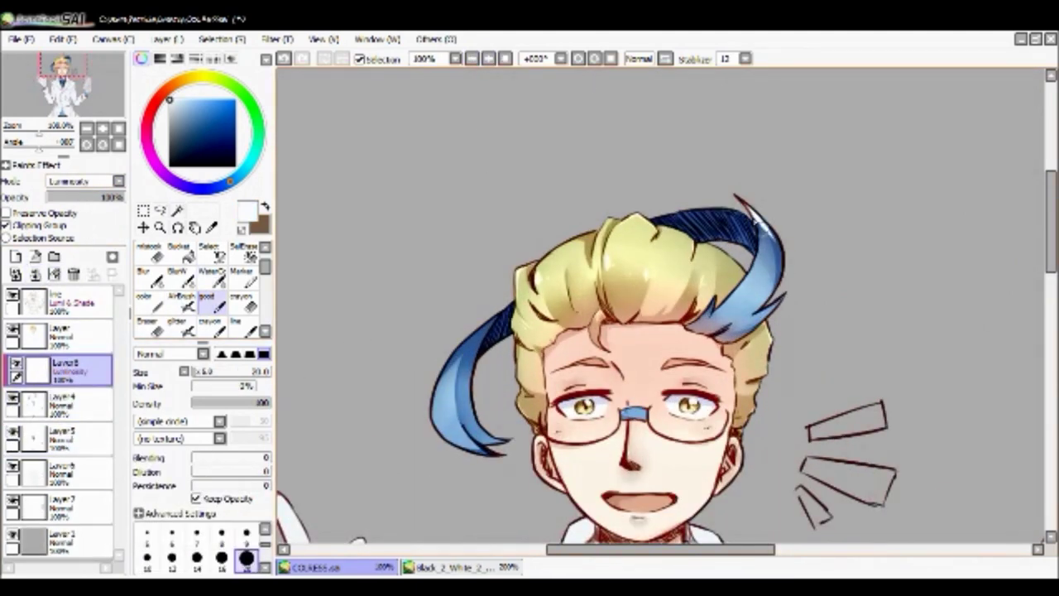
{"action": "left_click_drag", "start_coordinate": [494, 310], "coordinate": [451, 419]}
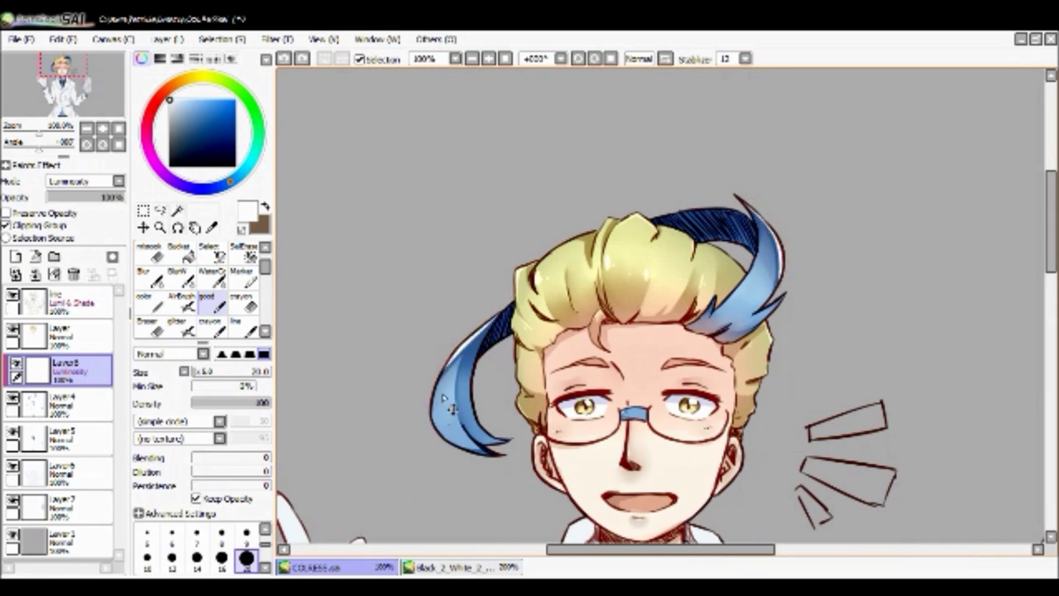
{"action": "scroll", "coordinate": [787, 232], "scroll_direction": "up", "scroll_amount": 1}
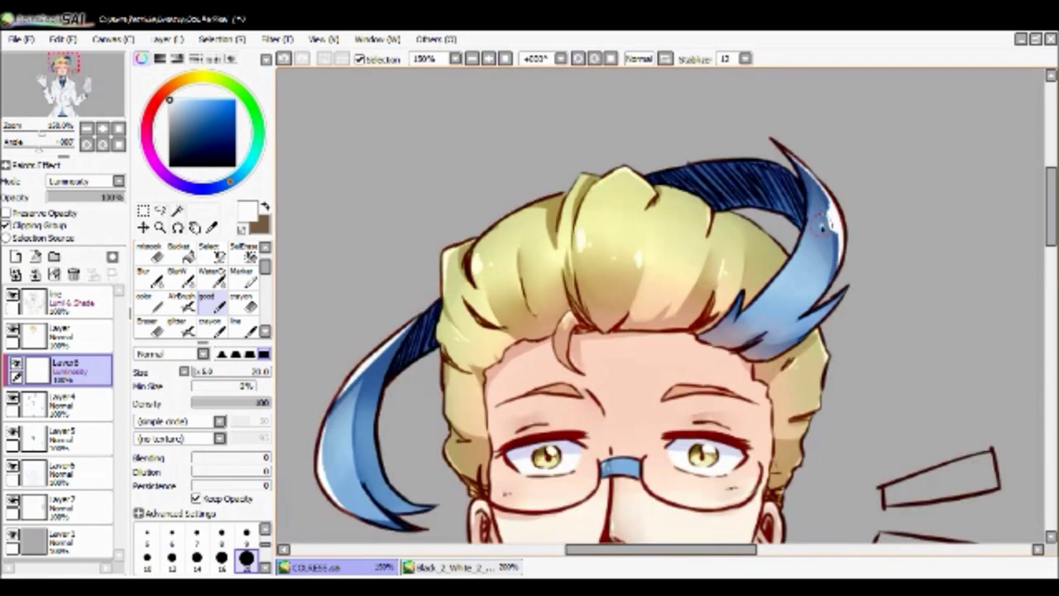
{"action": "scroll", "coordinate": [335, 322], "scroll_direction": "down", "scroll_amount": 2}
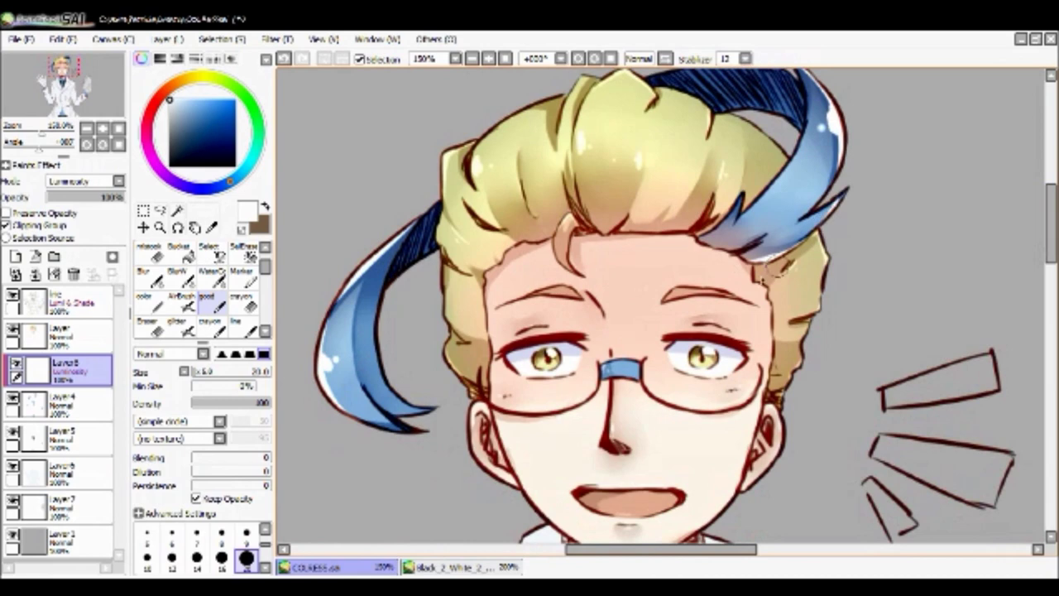
Reduce the curl highlight layer's opacity to 23% and merge it into the blue colour layer.
{"action": "left_click_drag", "start_coordinate": [108, 198], "coordinate": [66, 208]}
{"action": "key", "text": "ctrl+minus"}
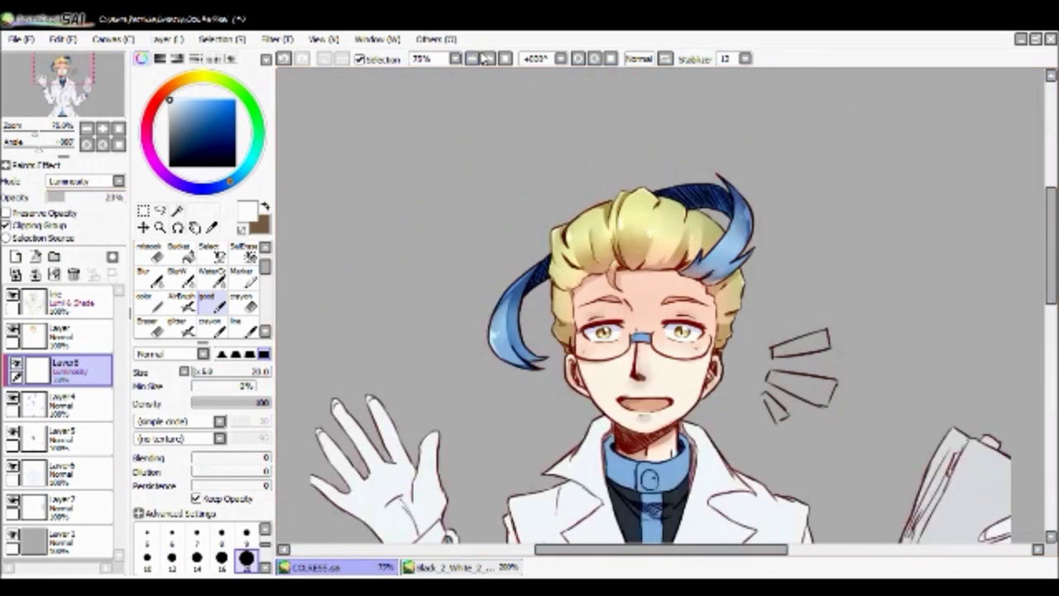
{"action": "key", "text": "ctrl+plus"}
{"action": "left_click", "coordinate": [34, 274]}
Try merging the hair and skin layer into the blue colour layer and adding a clipped layer above it.
{"action": "left_click", "coordinate": [34, 274]}
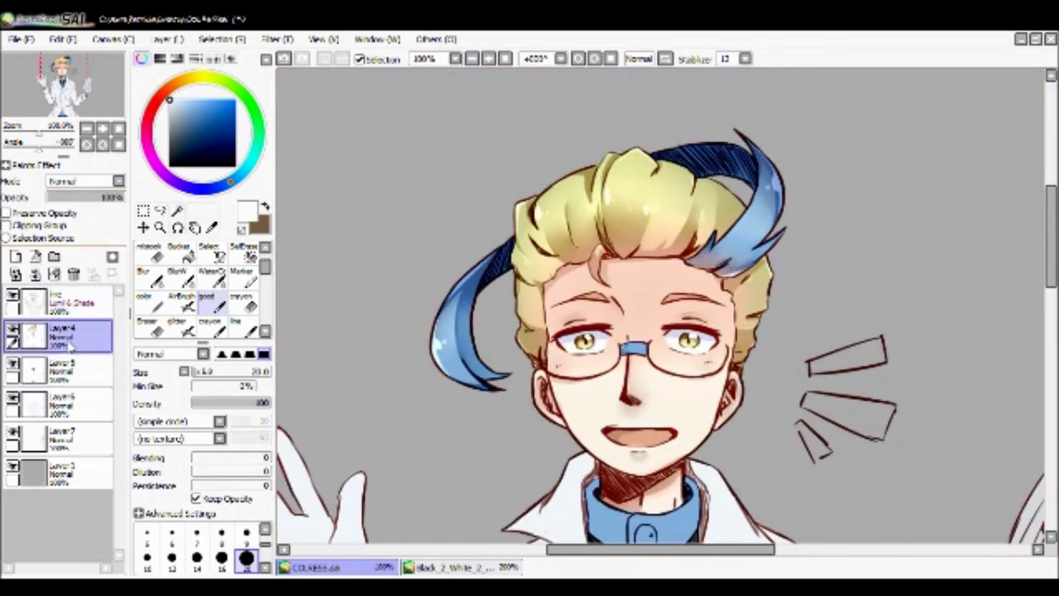
{"action": "left_click", "coordinate": [16, 257]}
{"action": "key", "text": "ctrl+plus"}
{"action": "key", "text": "ctrl+minus"}
{"action": "key", "text": "ctrl+minus"}
{"action": "key", "text": "ctrl+minus"}
{"action": "key", "text": "ctrl+minus"}
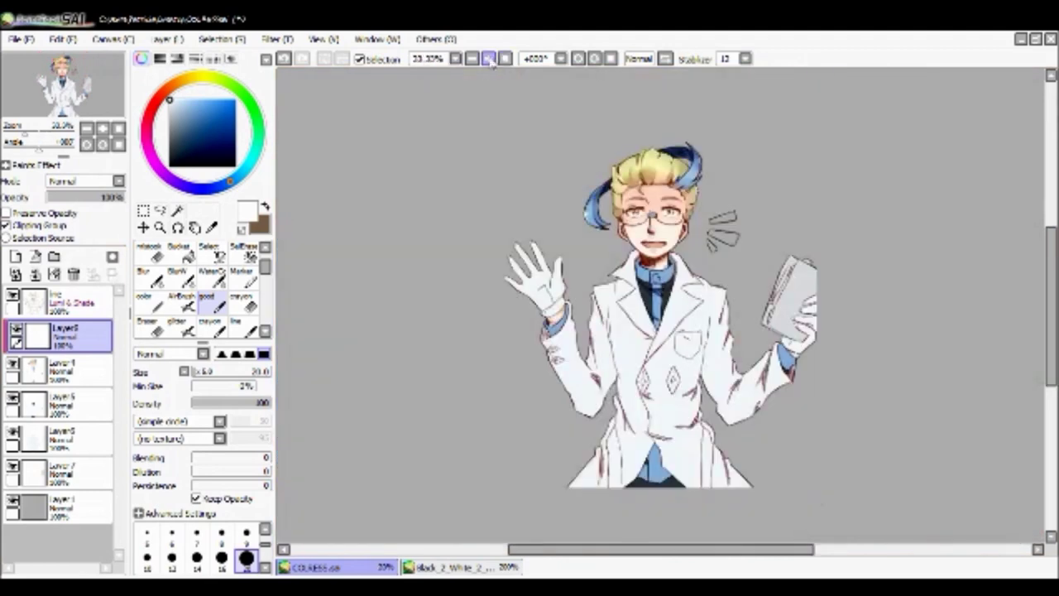
Add a clipped Luminosity layer above the hair and skin layer and airbrush white reflections onto the lower glasses lenses.
{"action": "left_click", "coordinate": [16, 256]}
{"action": "key", "text": "ctrl+plus"}
{"action": "key", "text": "ctrl+plus"}
{"action": "key", "text": "ctrl+plus"}
{"action": "key", "text": "ctrl+plus"}
{"action": "scroll", "coordinate": [660, 306], "scroll_direction": "up", "scroll_amount": 3}
{"action": "left_click", "coordinate": [119, 180]}
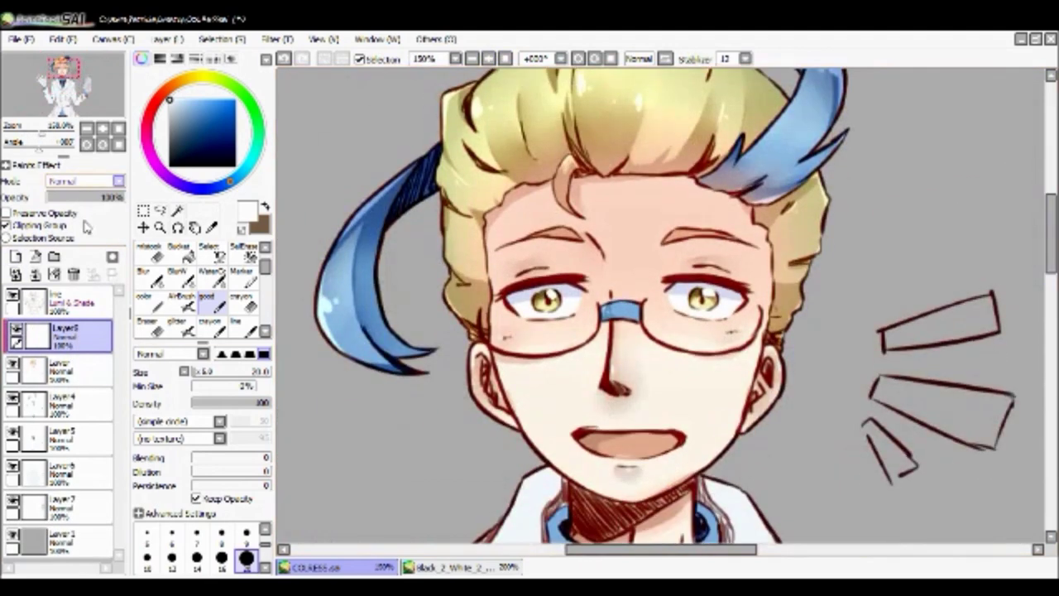
{"action": "left_click", "coordinate": [7, 225]}
{"action": "left_click", "coordinate": [181, 302]}
{"action": "key", "text": "c"}
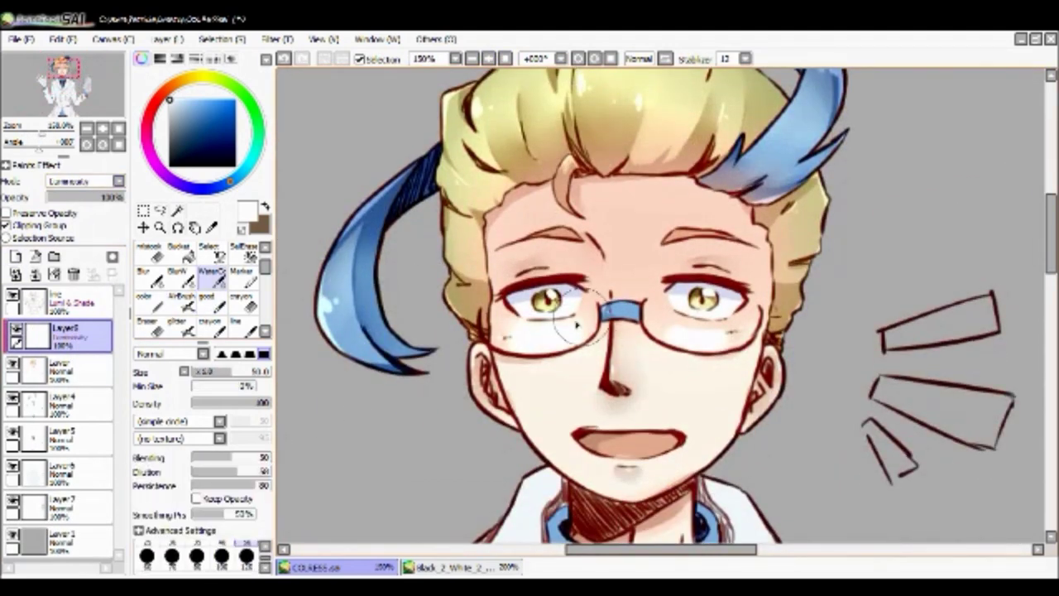
Shape the white lens reflections with Marker and WaterColor strokes and reduce their layer's opacity to 36%.
{"action": "key", "text": "ctrl+plus"}
{"action": "key", "text": "m"}
{"action": "left_click_drag", "start_coordinate": [559, 336], "coordinate": [482, 362]}
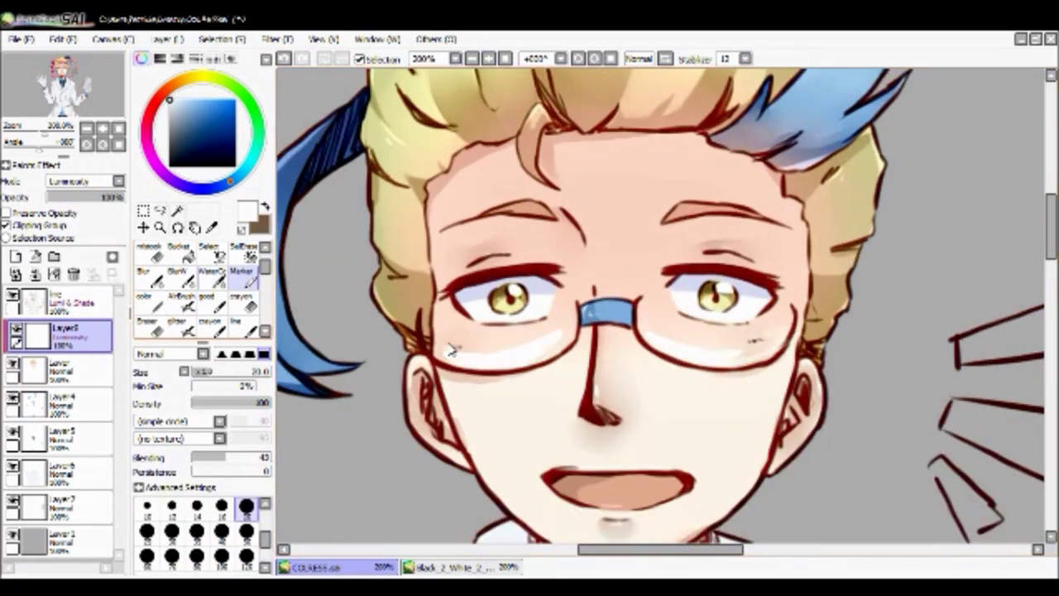
{"action": "key", "text": "c"}
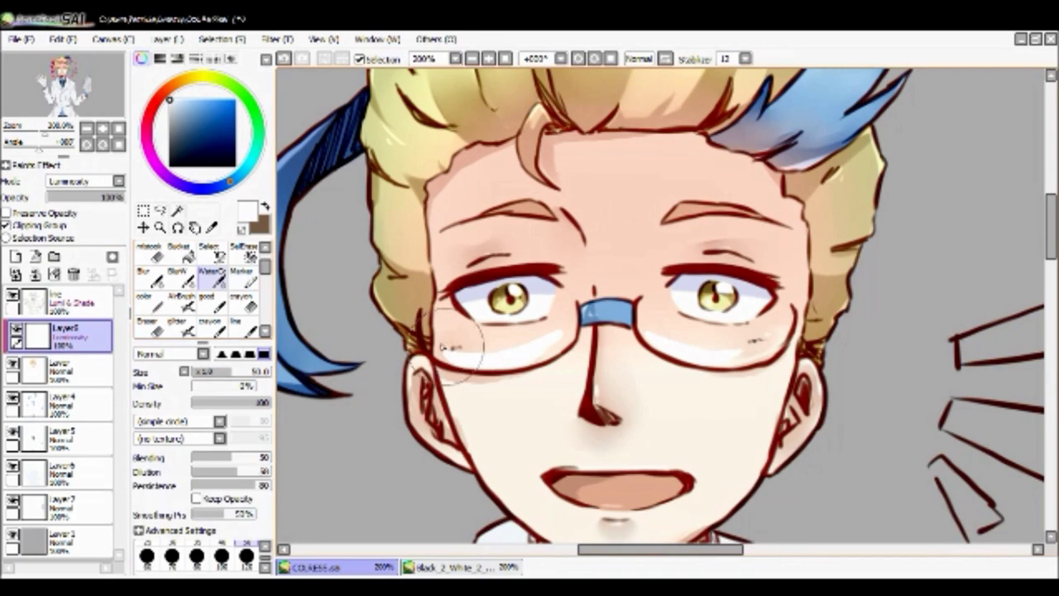
{"action": "left_click_drag", "start_coordinate": [451, 350], "coordinate": [579, 339]}
{"action": "left_click_drag", "start_coordinate": [662, 331], "coordinate": [769, 348]}
{"action": "left_click_drag", "start_coordinate": [704, 331], "coordinate": [753, 347]}
{"action": "left_click", "coordinate": [76, 199]}
{"action": "scroll", "coordinate": [496, 66], "scroll_direction": "down", "scroll_amount": 3}
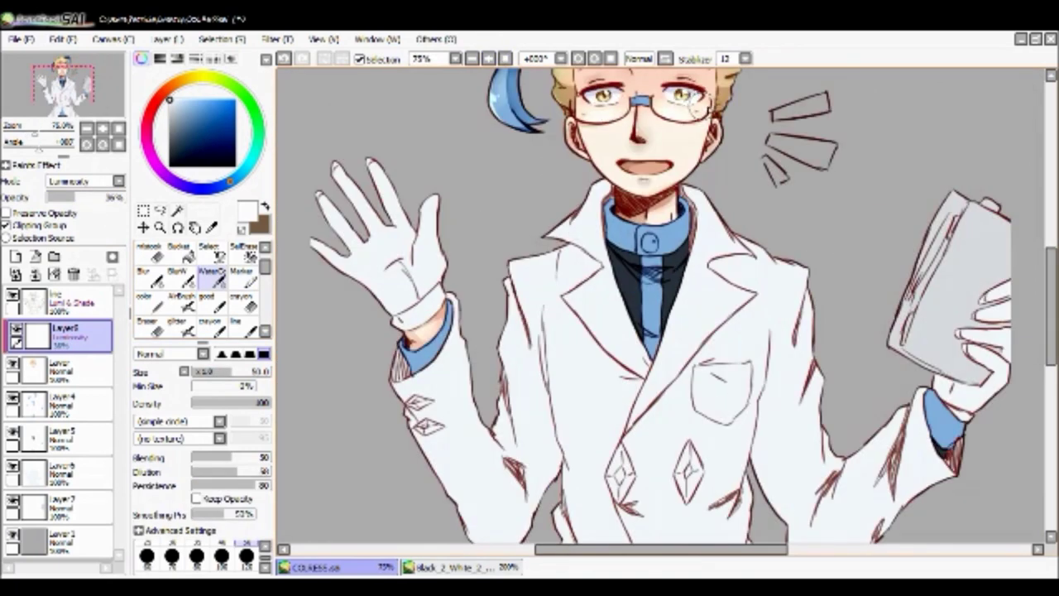
Airbrush blue shading onto the collar, cuffs and lower shirt at size 120 on a clipped layer above the blue colour layer.
{"action": "scroll", "coordinate": [695, 103], "scroll_direction": "up", "scroll_amount": 1}
{"action": "key", "text": "ctrl+Tab"}
{"action": "right_click", "coordinate": [943, 99]}
{"action": "key", "text": "ctrl+Tab"}
{"action": "left_click", "coordinate": [247, 525]}
{"action": "key", "text": "ctrl+Tab"}
{"action": "key", "text": "ctrl+Tab"}
{"action": "scroll", "coordinate": [692, 511], "scroll_direction": "down", "scroll_amount": 5}
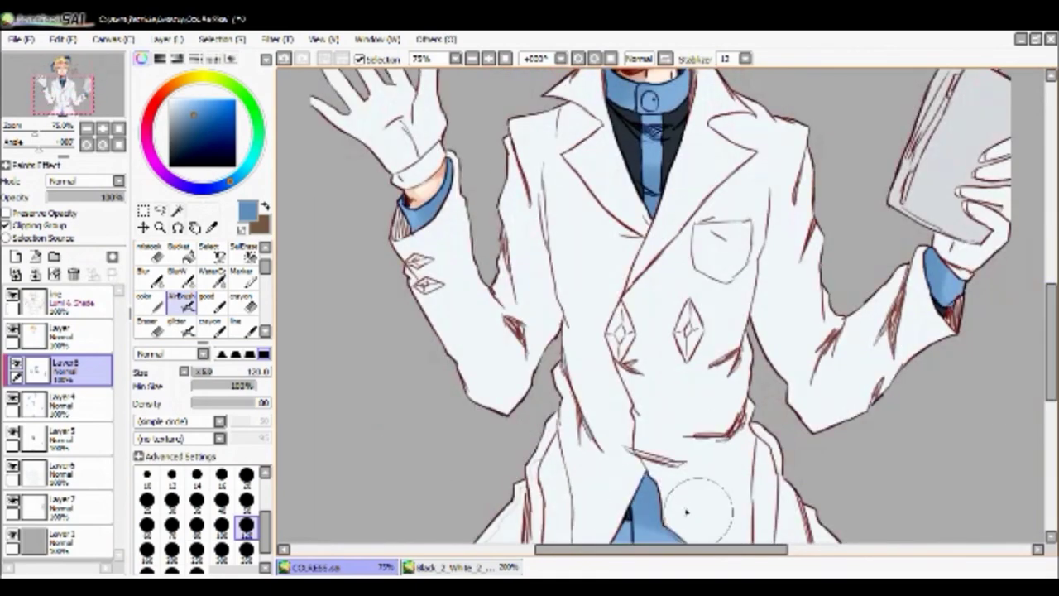
{"action": "scroll", "coordinate": [626, 497], "scroll_direction": "down", "scroll_amount": 2}
{"action": "scroll", "coordinate": [626, 496], "scroll_direction": "up", "scroll_amount": 6}
Set the blue clothing shading layer to Multiply, lower its opacity and blend the shading with WaterColor.
{"action": "left_click", "coordinate": [83, 181]}
{"action": "left_click", "coordinate": [107, 199]}
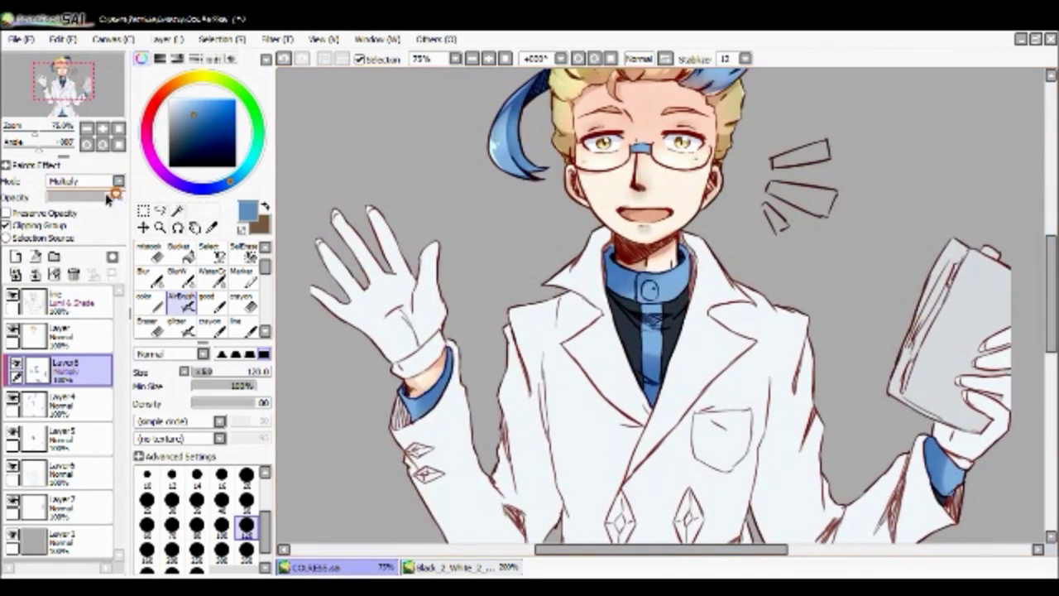
{"action": "left_click", "coordinate": [211, 274]}
{"action": "scroll", "coordinate": [662, 306], "scroll_direction": "down", "scroll_amount": 5}
{"action": "scroll", "coordinate": [662, 306], "scroll_direction": "up", "scroll_amount": 6}
Paint dark blue shadows on the collar, its button and the shirt's central strip on a new clipped layer at brush size 20.
{"action": "left_click", "coordinate": [15, 257]}
{"action": "left_click", "coordinate": [211, 302]}
{"action": "left_click", "coordinate": [447, 567]}
{"action": "left_click", "coordinate": [315, 567]}
{"action": "scroll", "coordinate": [574, 339], "scroll_direction": "up", "scroll_amount": 4}
{"action": "mouse_move", "coordinate": [614, 414]}
{"action": "left_mouse_down"}
{"action": "mouse_move", "coordinate": [669, 414]}
{"action": "mouse_move", "coordinate": [627, 418]}
{"action": "mouse_move", "coordinate": [608, 380]}
{"action": "mouse_move", "coordinate": [626, 373]}
{"action": "mouse_move", "coordinate": [623, 334]}
{"action": "mouse_move", "coordinate": [620, 365]}
{"action": "left_mouse_up"}
{"action": "key", "text": "w"}
{"action": "mouse_move", "coordinate": [654, 314]}
{"action": "left_mouse_down"}
{"action": "mouse_move", "coordinate": [616, 360]}
{"action": "mouse_move", "coordinate": [631, 347]}
{"action": "left_mouse_up"}
{"action": "key", "text": "b"}
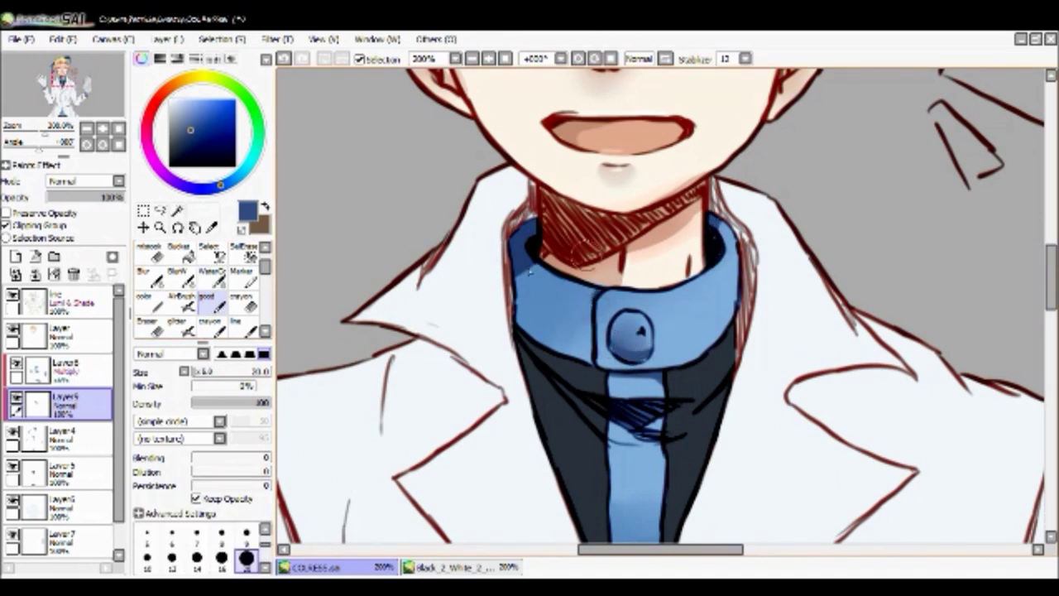
{"action": "scroll", "coordinate": [530, 270], "scroll_direction": "down", "scroll_amount": 4}
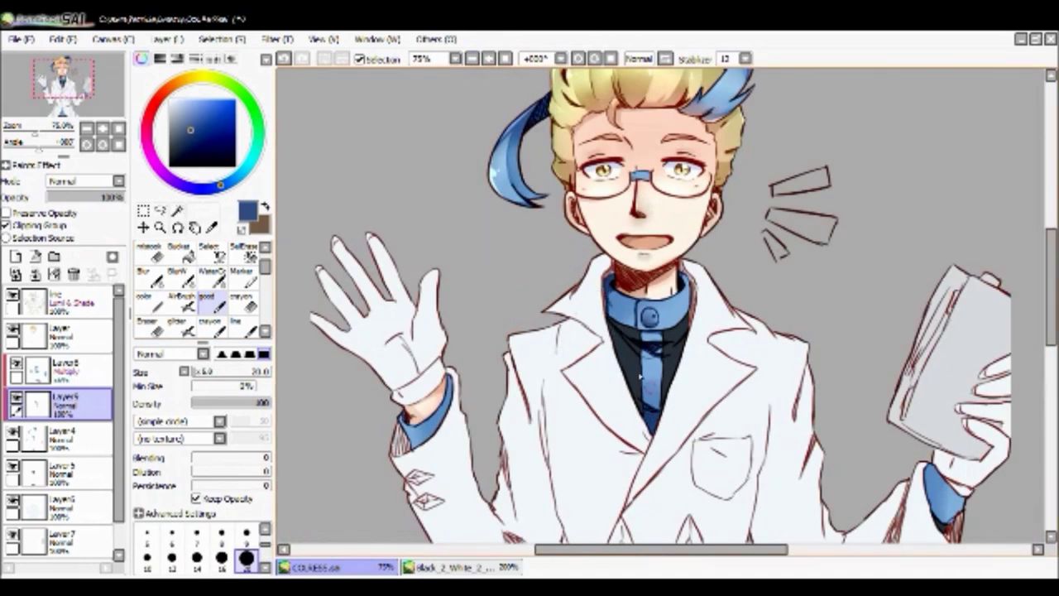
Paint dark blue shadows on both cuffs and the lower shirt at size 50, using the Marker.
{"action": "scroll", "coordinate": [639, 376], "scroll_direction": "down", "scroll_amount": 3}
{"action": "key", "text": "bracketright"}
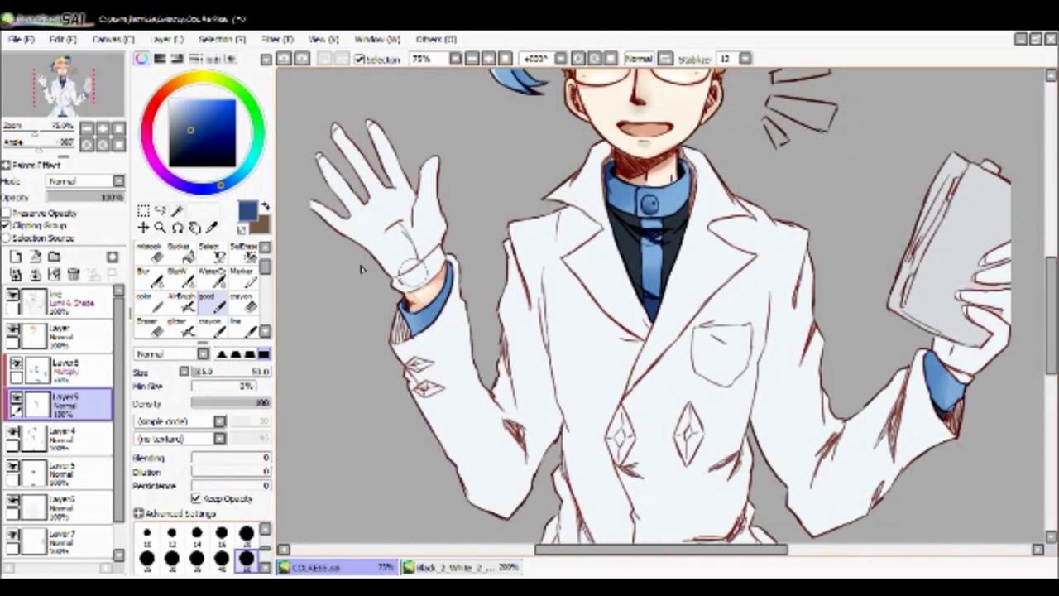
{"action": "key", "text": "m"}
{"action": "left_click_drag", "start_coordinate": [943, 348], "coordinate": [928, 399]}
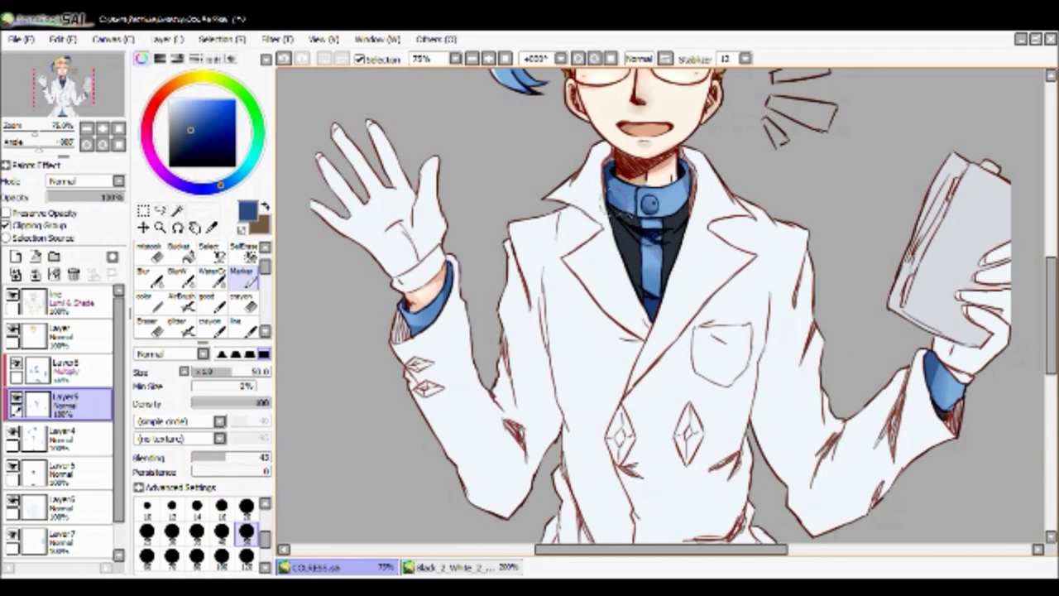
{"action": "scroll", "coordinate": [669, 441], "scroll_direction": "down", "scroll_amount": 5}
{"action": "left_click_drag", "start_coordinate": [616, 447], "coordinate": [621, 435]}
Merge the blue clothing shading down and add light blue highlights to the collar button at brush size 20.
{"action": "left_click", "coordinate": [472, 58]}
{"action": "left_click", "coordinate": [472, 58]}
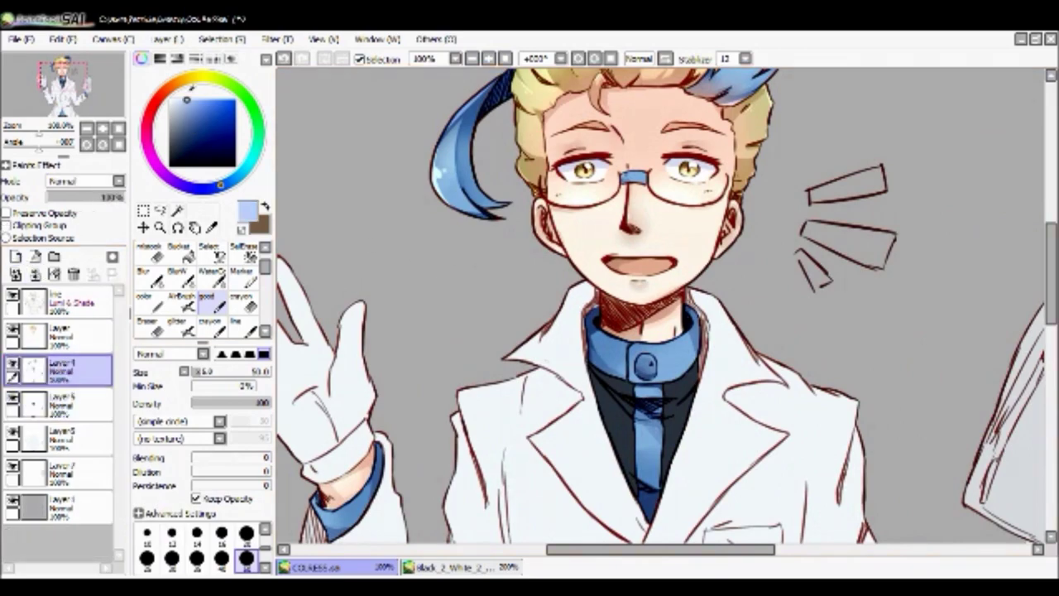
{"action": "scroll", "coordinate": [981, 319], "scroll_direction": "down", "scroll_amount": 6}
{"action": "scroll", "coordinate": [982, 320], "scroll_direction": "down", "scroll_amount": 3}
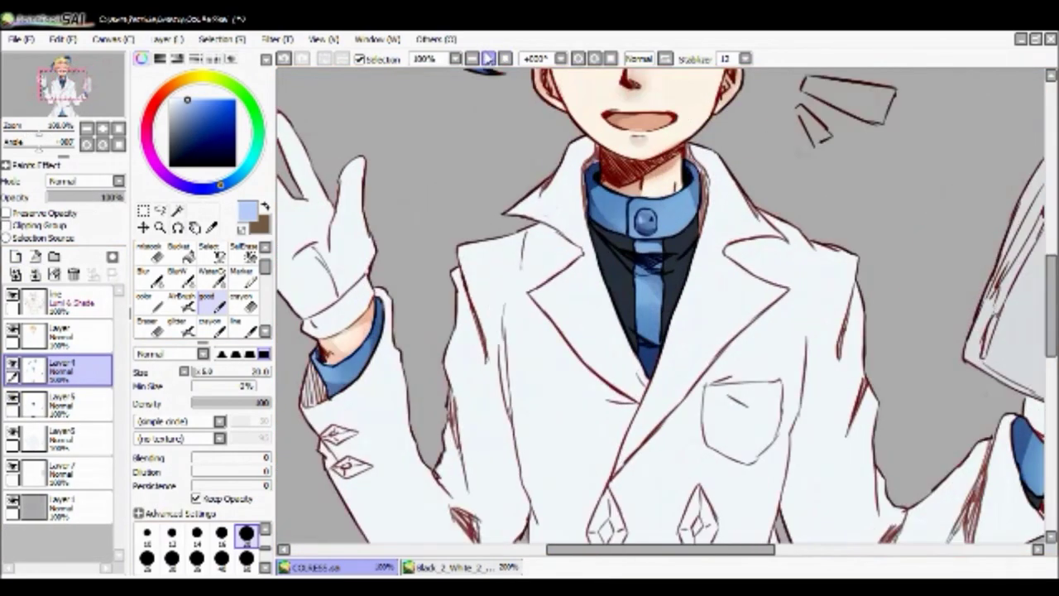
Paint near-black shadows on the dark shirt's upper chest at brush size 20 on a new clipped layer above its colour layer.
{"action": "left_click", "coordinate": [50, 404]}
{"action": "left_click", "coordinate": [15, 256]}
{"action": "left_click", "coordinate": [6, 225]}
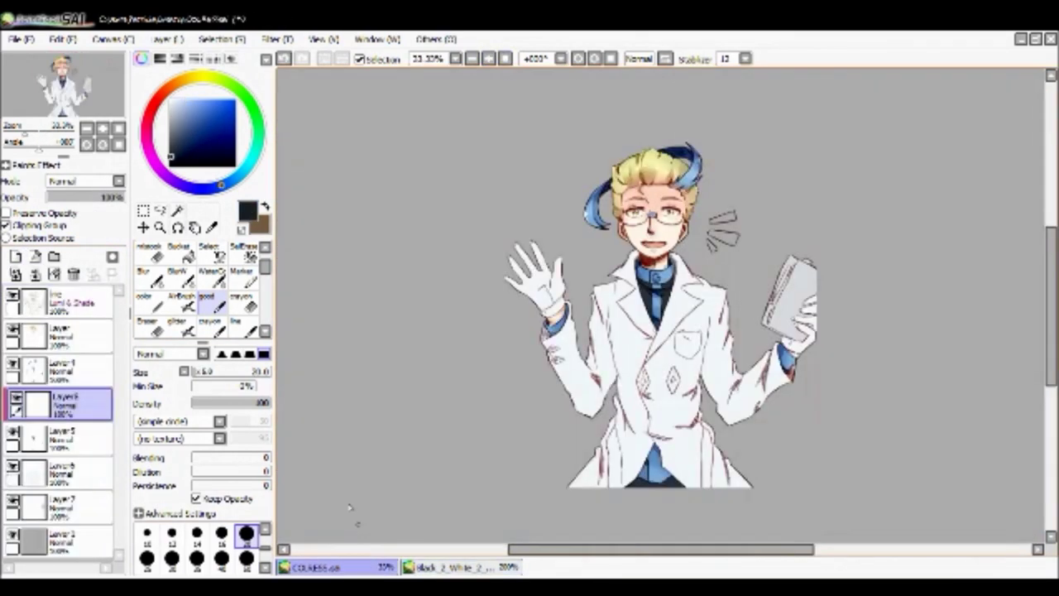
{"action": "scroll", "coordinate": [592, 356], "scroll_direction": "up", "scroll_amount": 5}
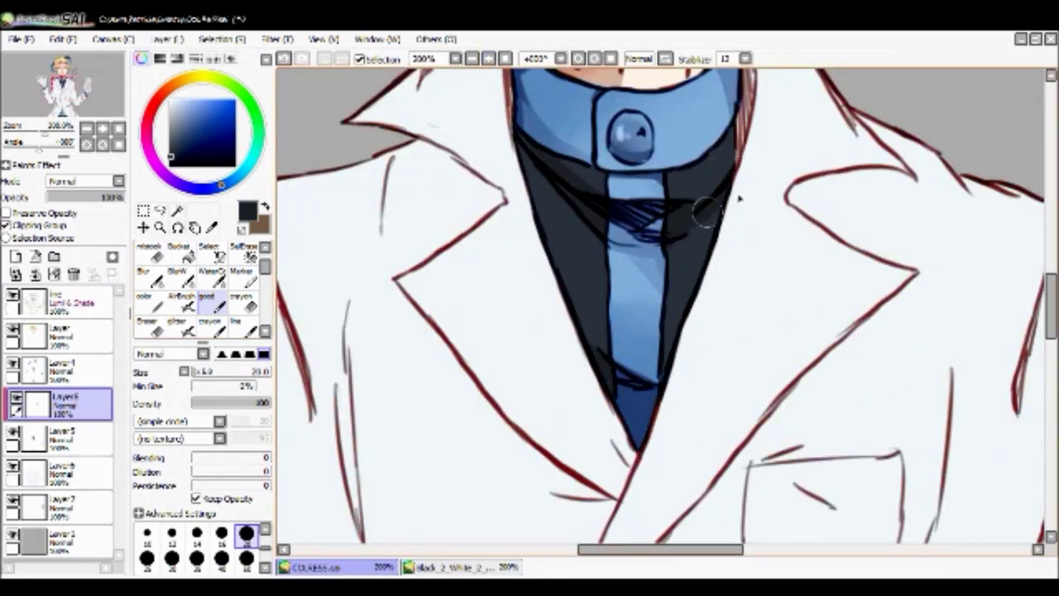
{"action": "left_click_drag", "start_coordinate": [567, 229], "coordinate": [521, 166]}
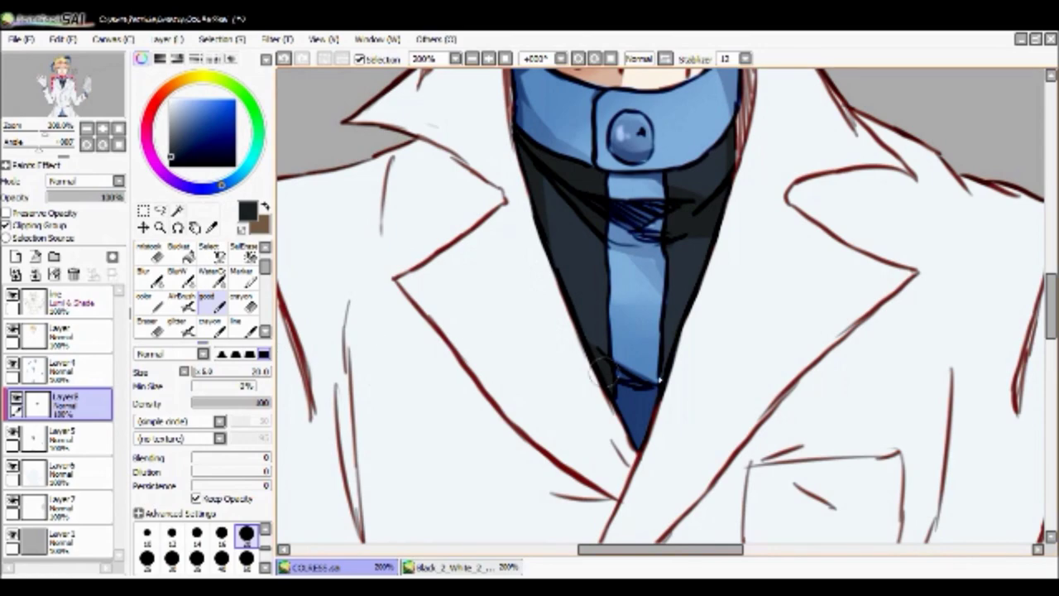
Extend the near-black shadows to the shirt's lower point and the dark clothing below the coat opening at size 50.
{"action": "scroll", "coordinate": [601, 373], "scroll_direction": "down", "scroll_amount": 3}
{"action": "left_click_drag", "start_coordinate": [613, 530], "coordinate": [616, 348]}
{"action": "scroll", "coordinate": [617, 350], "scroll_direction": "up", "scroll_amount": 1}
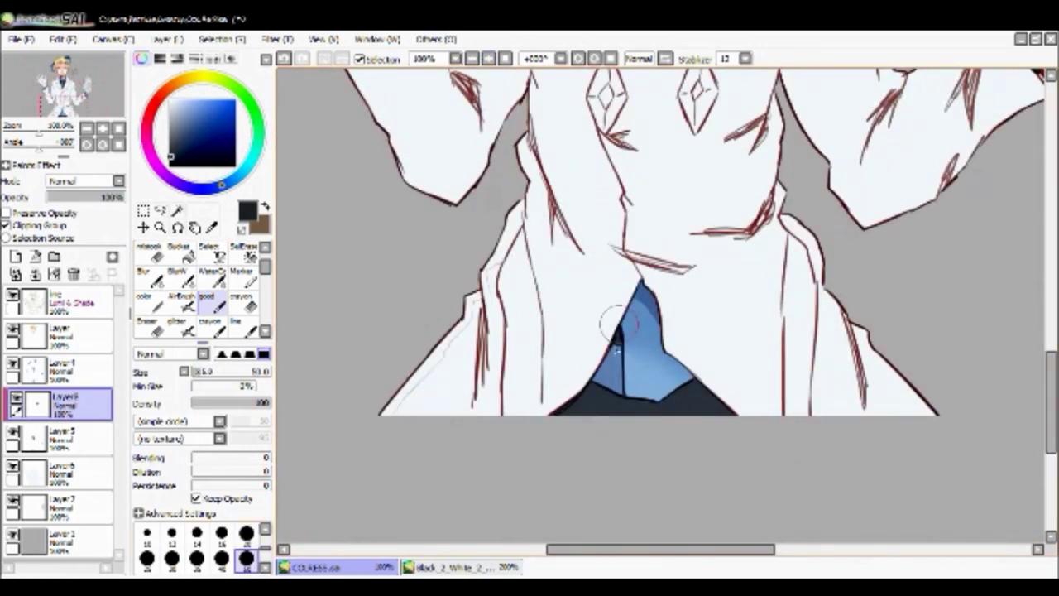
{"action": "scroll", "coordinate": [534, 459], "scroll_direction": "up", "scroll_amount": 5}
{"action": "key", "text": "m"}
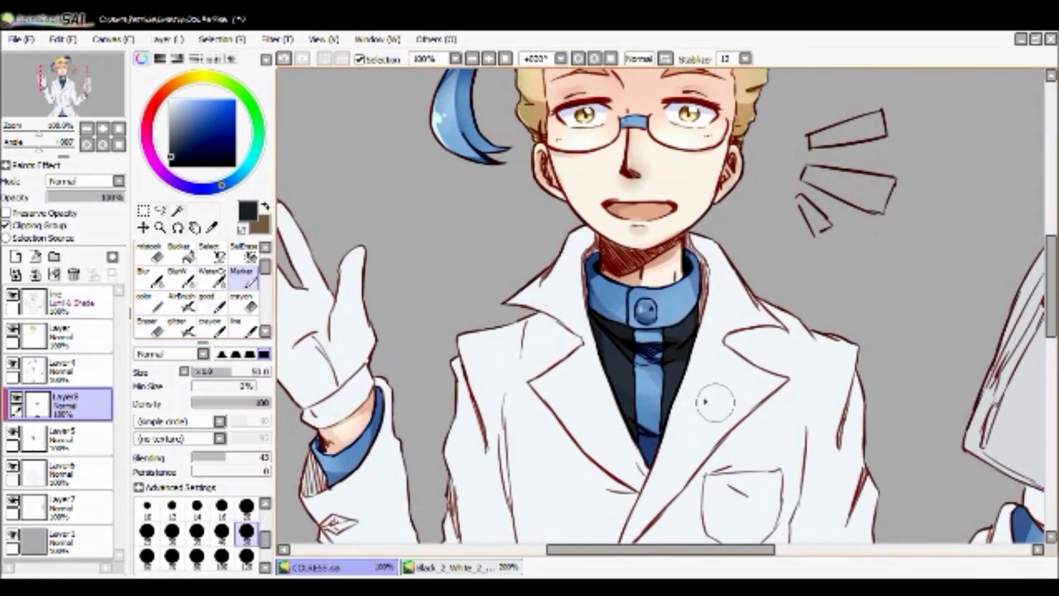
{"action": "scroll", "coordinate": [662, 395], "scroll_direction": "down", "scroll_amount": 3}
{"action": "scroll", "coordinate": [946, 260], "scroll_direction": "up", "scroll_amount": 3}
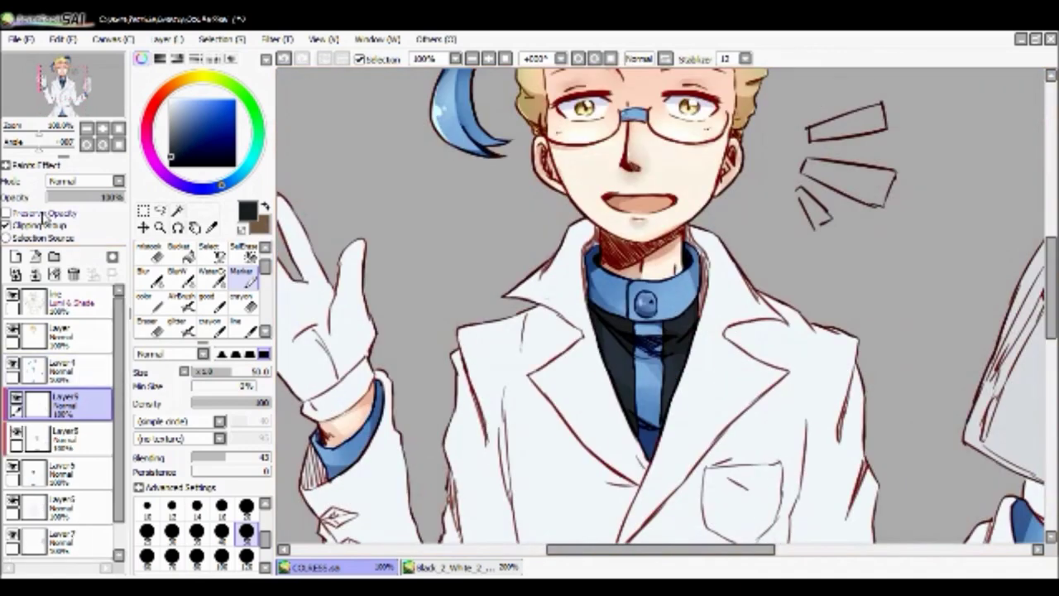
Tint the dark shirt with light blue from the collar on a clipped layer, using WaterColor at size 120 and 35% layer opacity.
{"action": "left_click", "coordinate": [650, 308], "text": "alt"}
{"action": "key", "text": "w"}
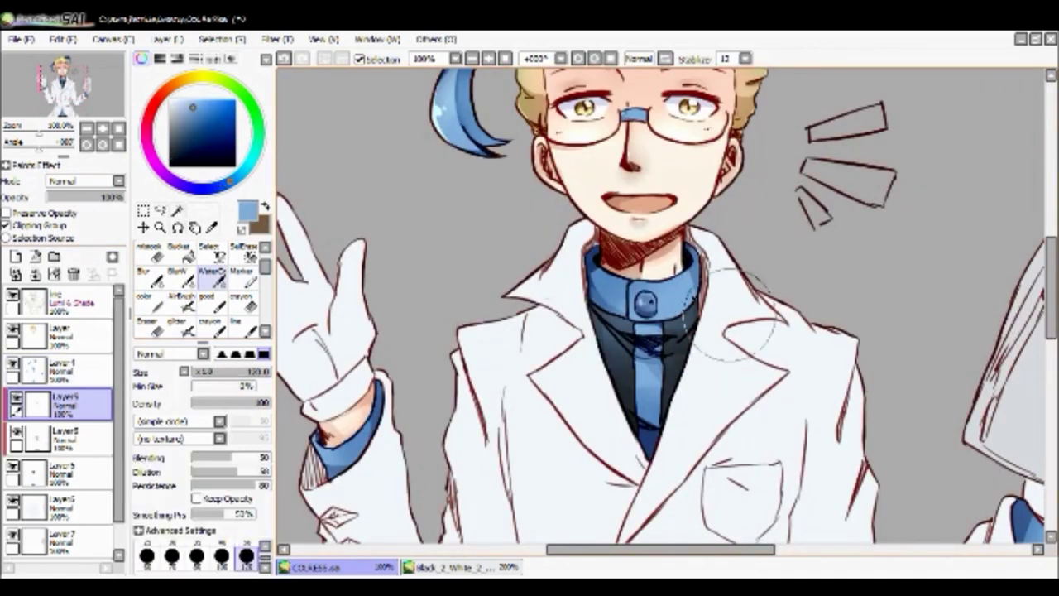
{"action": "left_click", "coordinate": [471, 59]}
{"action": "scroll", "coordinate": [354, 279], "scroll_direction": "down", "scroll_amount": 3}
{"action": "scroll", "coordinate": [354, 278], "scroll_direction": "up", "scroll_amount": 3}
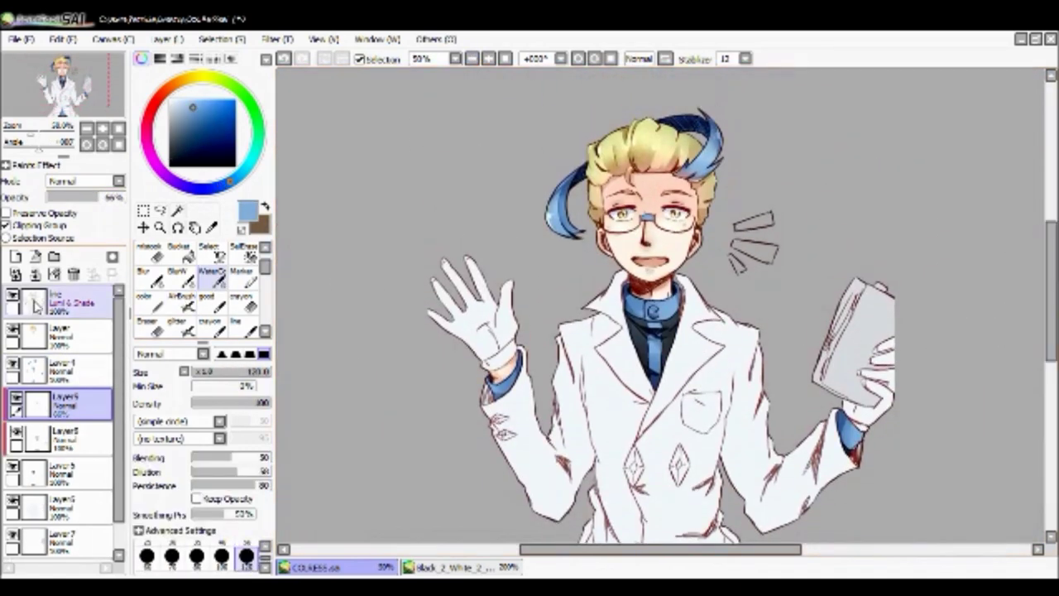
{"action": "left_click", "coordinate": [472, 59]}
{"action": "key", "text": "ctrl+plus"}
{"action": "key", "text": "ctrl+plus"}
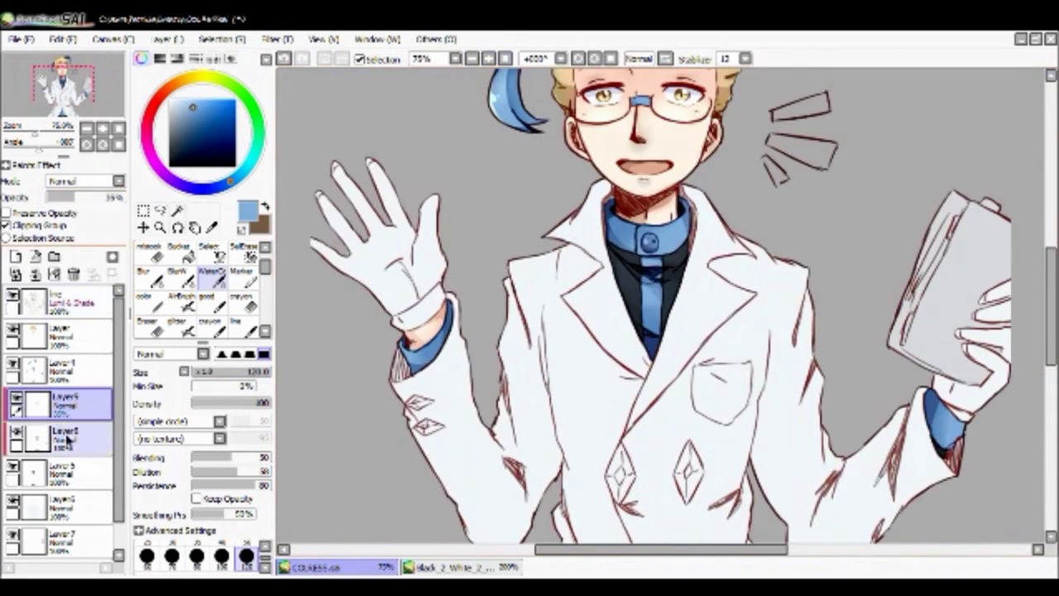
Merge the dark shirt's tint and shadow layers and the other finished colour layers down into one layer beneath the line art.
{"action": "left_click", "coordinate": [34, 274]}
{"action": "left_click", "coordinate": [34, 275]}
{"action": "left_click", "coordinate": [34, 274]}
{"action": "left_click", "coordinate": [35, 275]}
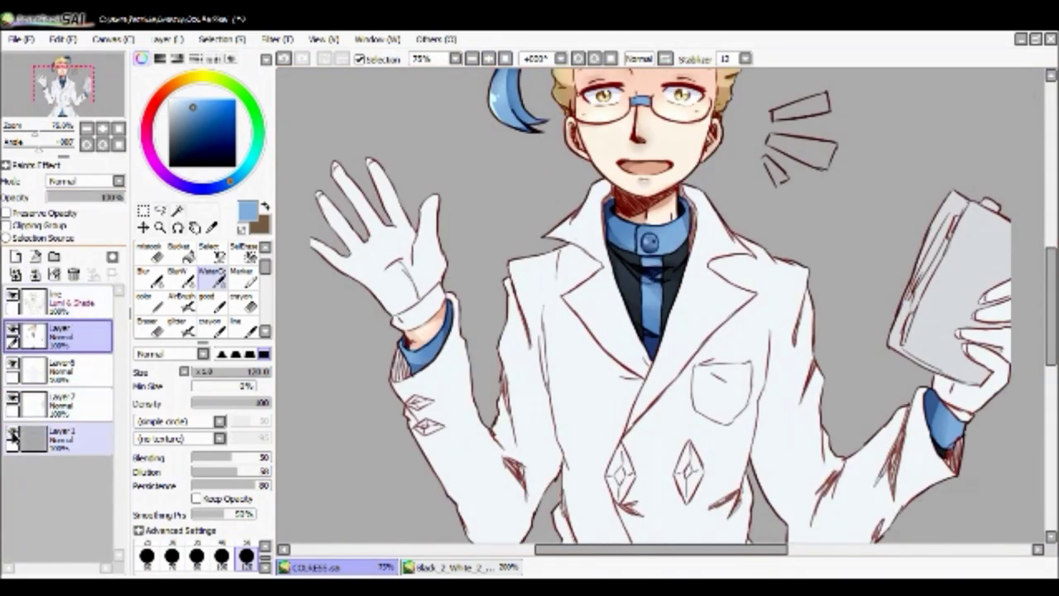
Paint grey-blue shadows on the white coat's collar at size 50 on a new clipped layer above its colour layer, softening with WaterColor.
{"action": "left_click", "coordinate": [471, 59]}
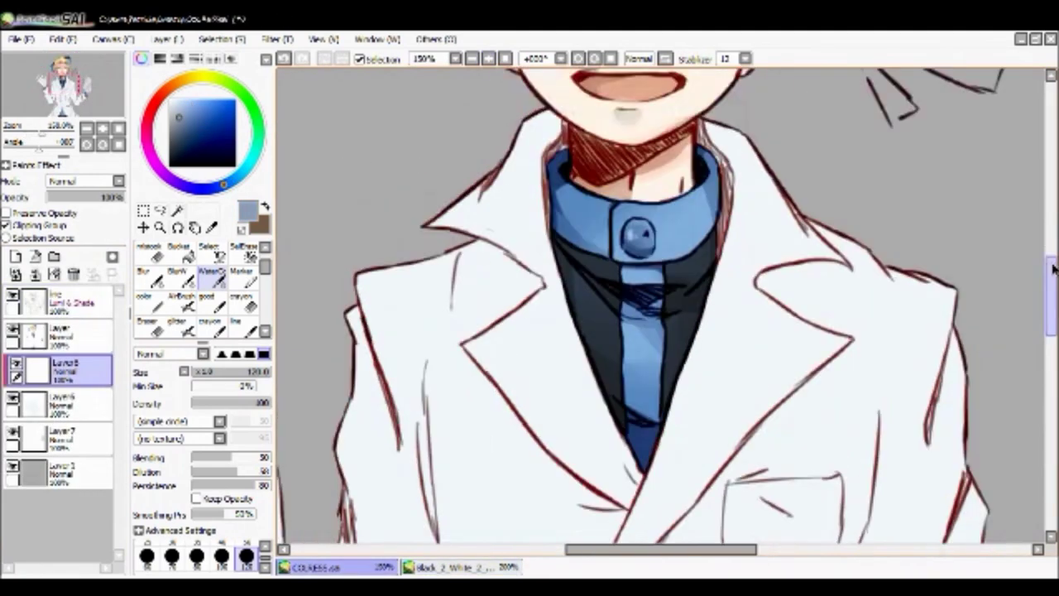
{"action": "left_click_drag", "start_coordinate": [1053, 269], "coordinate": [1053, 227]}
{"action": "left_click", "coordinate": [207, 300]}
{"action": "left_click_drag", "start_coordinate": [530, 355], "coordinate": [596, 439]}
{"action": "left_click_drag", "start_coordinate": [695, 372], "coordinate": [745, 446]}
{"action": "left_click_drag", "start_coordinate": [612, 397], "coordinate": [561, 424]}
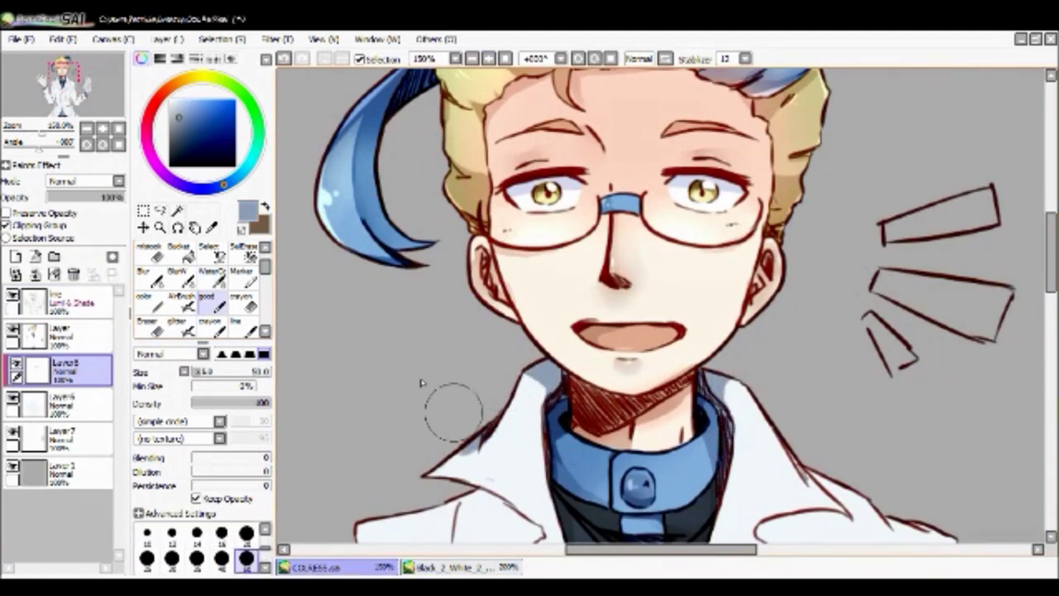
{"action": "left_click", "coordinate": [212, 273]}
{"action": "scroll", "coordinate": [468, 426], "scroll_direction": "down", "scroll_amount": 5}
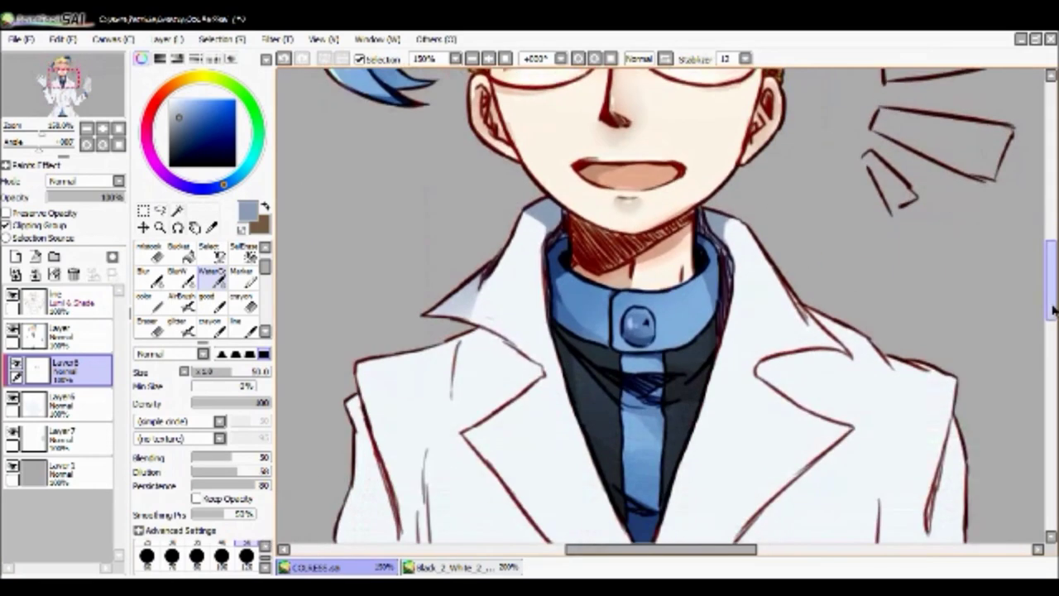
Shade the lapel notch beside the raised hand in grey-blue at size 50 with the good brush.
{"action": "left_click", "coordinate": [207, 299]}
{"action": "key", "text": "minus"}
{"action": "key", "text": "plus"}
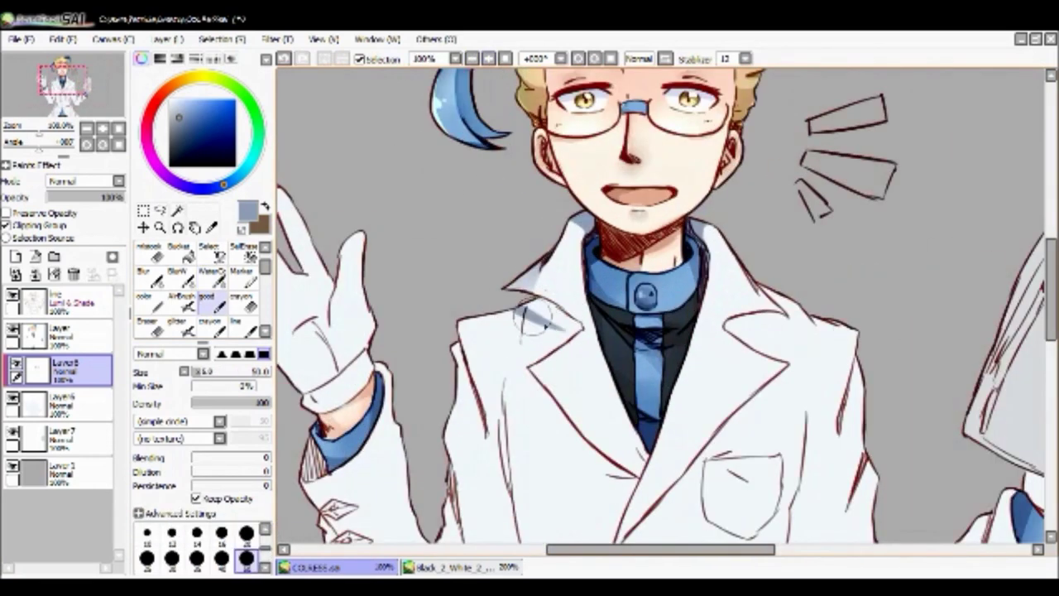
{"action": "key", "text": "c"}
{"action": "left_click_drag", "start_coordinate": [571, 331], "coordinate": [542, 311]}
{"action": "left_click", "coordinate": [242, 275]}
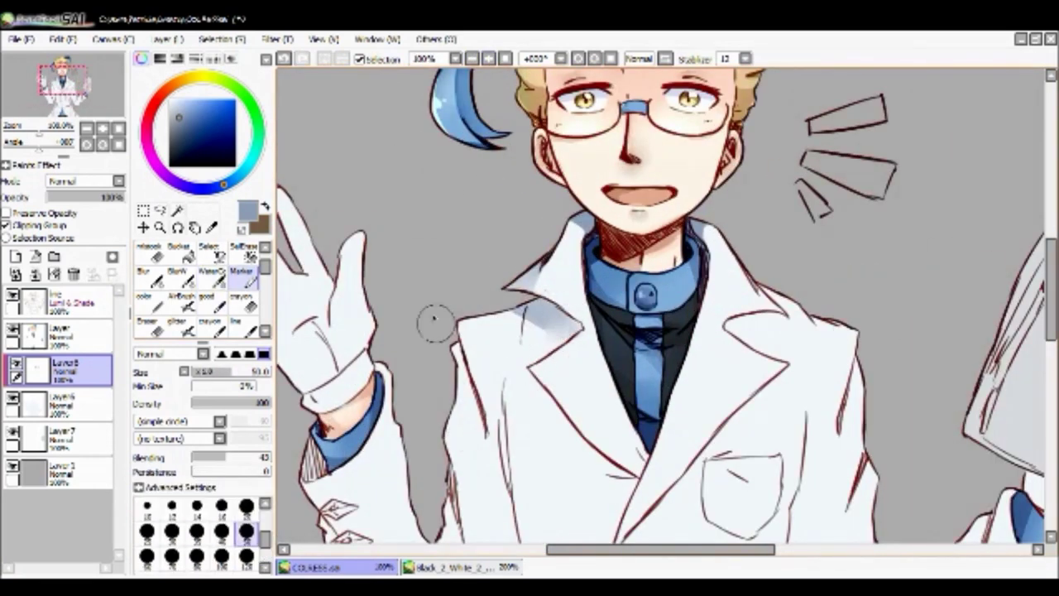
Shade the raised arm's upper sleeve, the lapel's lower edge and the opposite lapel notch in grey-blue, blending with WaterColor at size 50.
{"action": "left_click_drag", "start_coordinate": [484, 347], "coordinate": [467, 480]}
{"action": "left_click_drag", "start_coordinate": [629, 347], "coordinate": [608, 459]}
{"action": "mouse_move", "coordinate": [645, 414]}
{"action": "left_mouse_down"}
{"action": "mouse_move", "coordinate": [584, 265]}
{"action": "mouse_move", "coordinate": [579, 318]}
{"action": "left_mouse_up"}
{"action": "mouse_move", "coordinate": [716, 236]}
{"action": "left_mouse_down"}
{"action": "mouse_move", "coordinate": [774, 302]}
{"action": "mouse_move", "coordinate": [791, 364]}
{"action": "left_mouse_up"}
{"action": "left_click_drag", "start_coordinate": [737, 314], "coordinate": [791, 331]}
{"action": "left_click", "coordinate": [225, 279]}
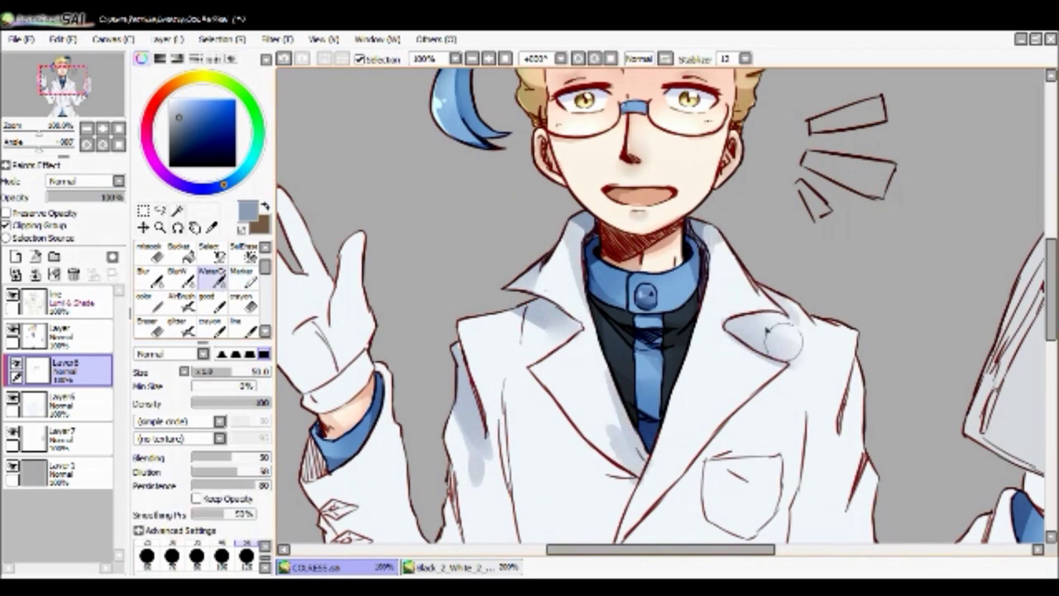
{"action": "left_click", "coordinate": [149, 252]}
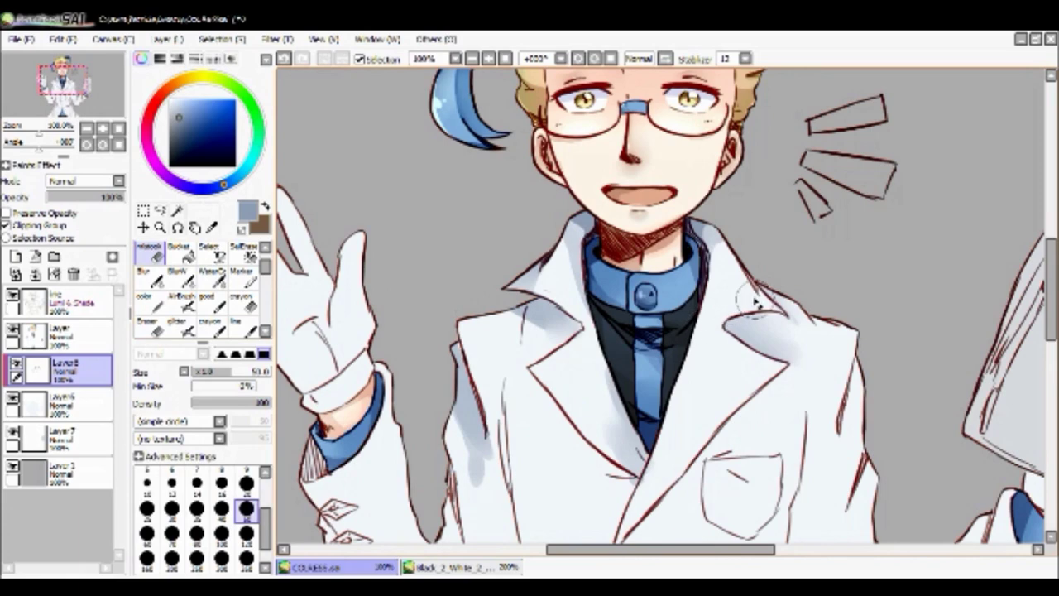
{"action": "left_click", "coordinate": [489, 58]}
{"action": "left_click", "coordinate": [489, 58]}
{"action": "key", "text": "c"}
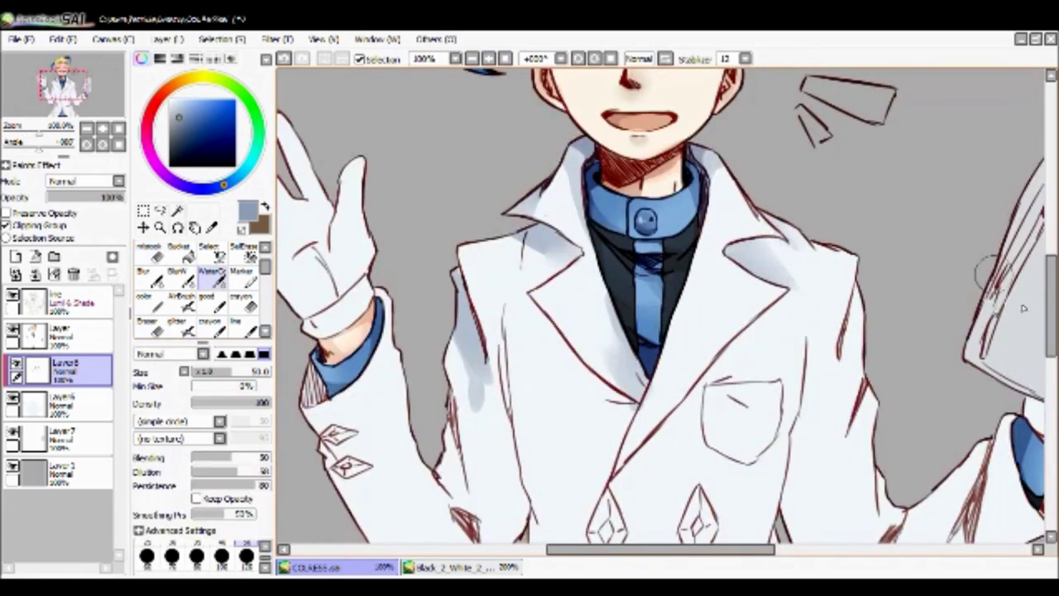
Add grey-blue shadows beneath the lapel crossing, below the cuff diamonds and along the raised arm's sleeve folds at size 50.
{"action": "scroll", "coordinate": [595, 240], "scroll_direction": "down", "scroll_amount": 5}
{"action": "left_click_drag", "start_coordinate": [563, 221], "coordinate": [637, 236]}
{"action": "left_click", "coordinate": [246, 556]}
{"action": "left_click_drag", "start_coordinate": [464, 149], "coordinate": [438, 248]}
{"action": "left_click_drag", "start_coordinate": [299, 199], "coordinate": [331, 245]}
{"action": "key", "text": "ctrl+z"}
{"action": "mouse_move", "coordinate": [298, 199]}
{"action": "left_mouse_down"}
{"action": "mouse_move", "coordinate": [328, 242]}
{"action": "mouse_move", "coordinate": [331, 284]}
{"action": "mouse_move", "coordinate": [364, 344]}
{"action": "left_mouse_up"}
{"action": "key", "text": "n"}
{"action": "left_click", "coordinate": [211, 275]}
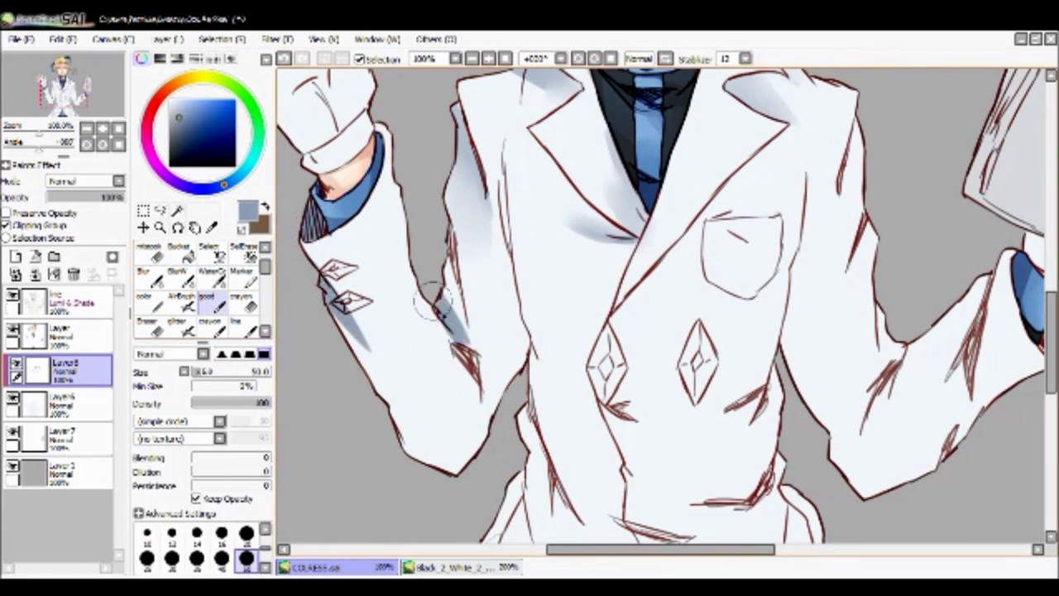
Deepen the shadows in the raised arm's elbow folds and blend them with WaterColor at size 50.
{"action": "left_click_drag", "start_coordinate": [439, 295], "coordinate": [476, 372]}
{"action": "mouse_move", "coordinate": [460, 331]}
{"action": "left_mouse_down"}
{"action": "mouse_move", "coordinate": [438, 302]}
{"action": "mouse_move", "coordinate": [480, 372]}
{"action": "mouse_move", "coordinate": [467, 389]}
{"action": "left_mouse_up"}
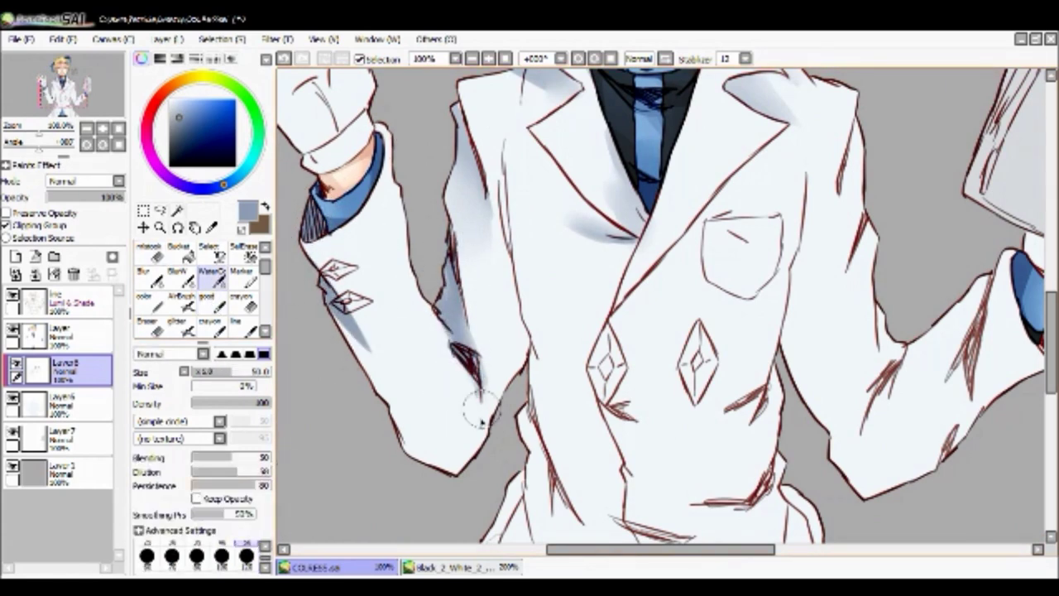
{"action": "left_click", "coordinate": [211, 298]}
{"action": "key", "text": "v"}
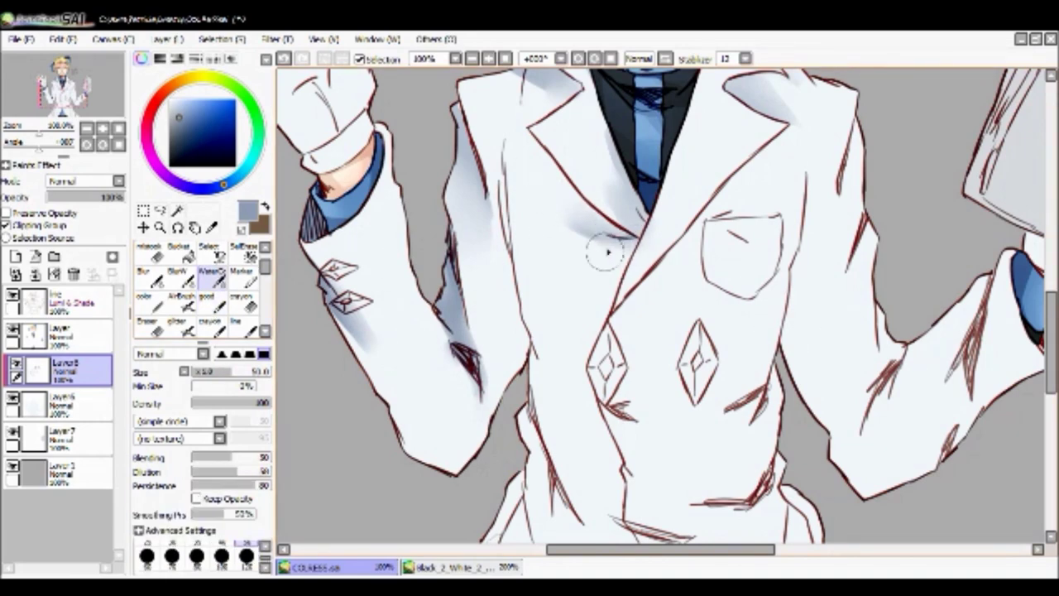
Shade the coat's torso sides, waist and the folds below the front diamonds, softening them with WaterColor at size 120.
{"action": "left_click", "coordinate": [472, 58]}
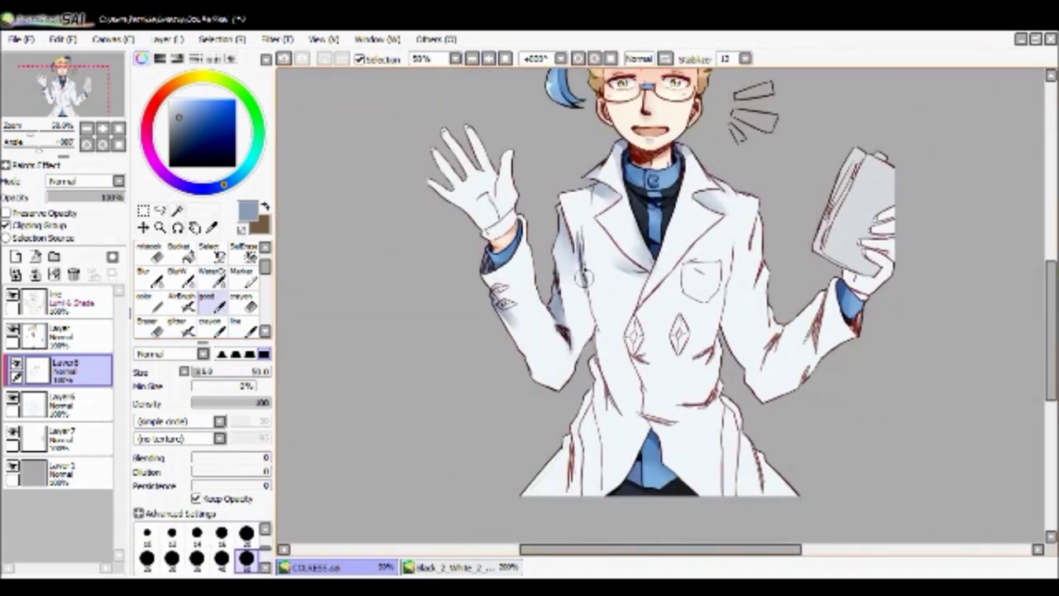
{"action": "left_click", "coordinate": [246, 556]}
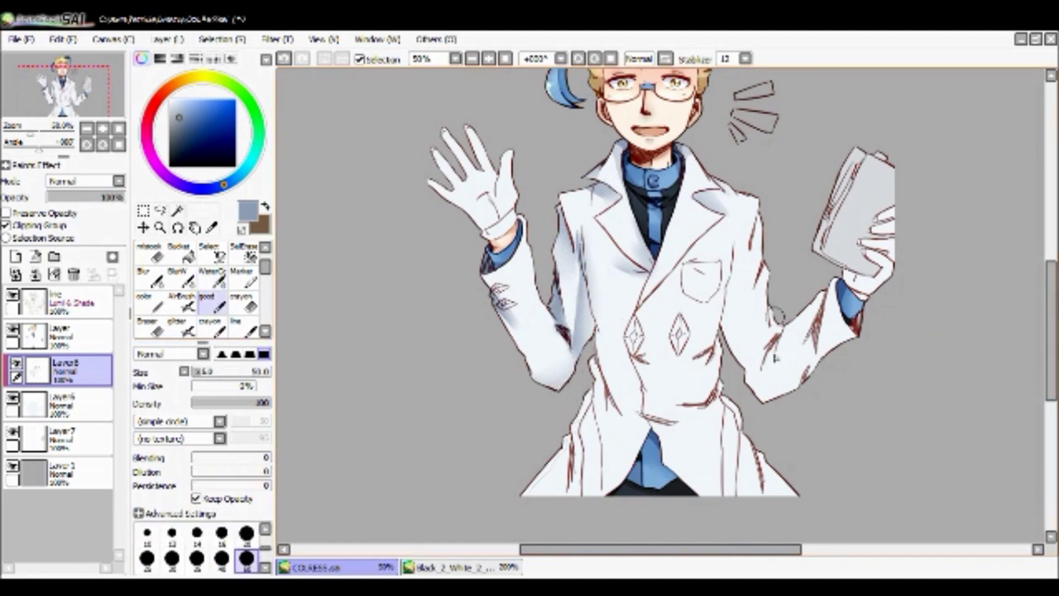
{"action": "left_click_drag", "start_coordinate": [734, 339], "coordinate": [732, 281]}
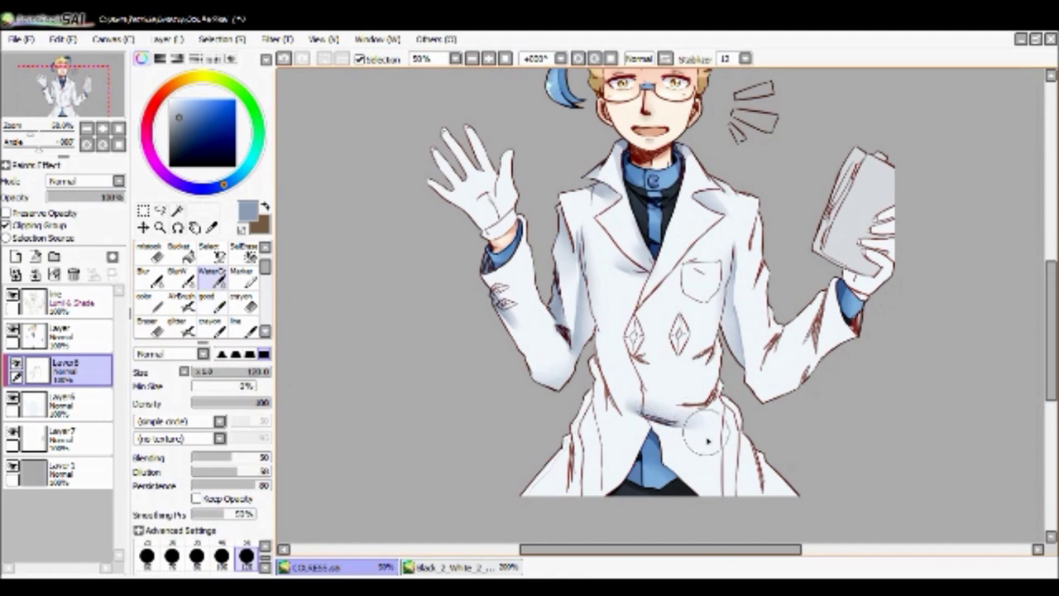
{"action": "key", "text": "n"}
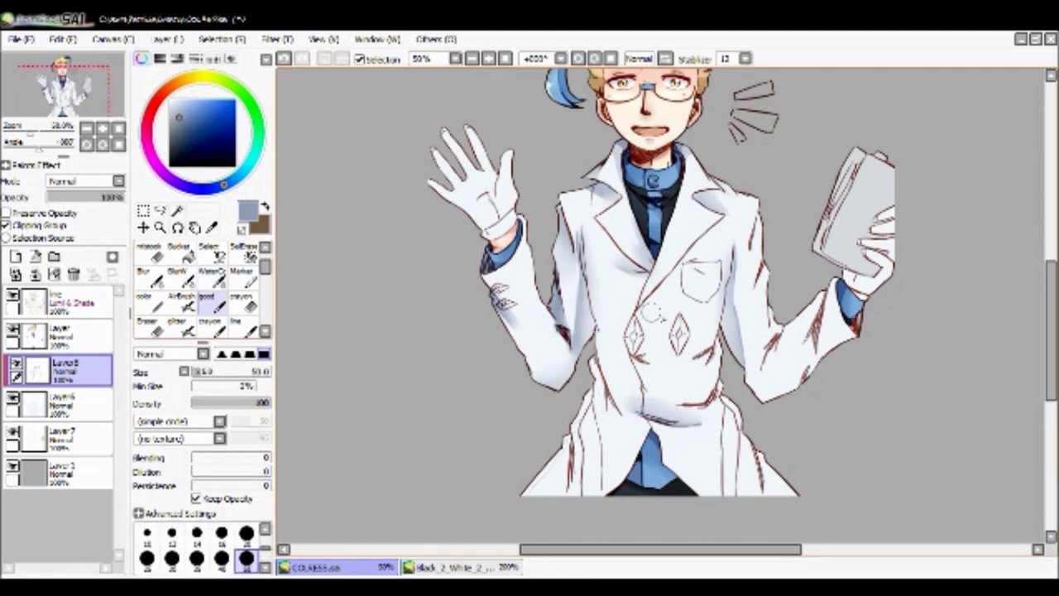
{"action": "key", "text": "c"}
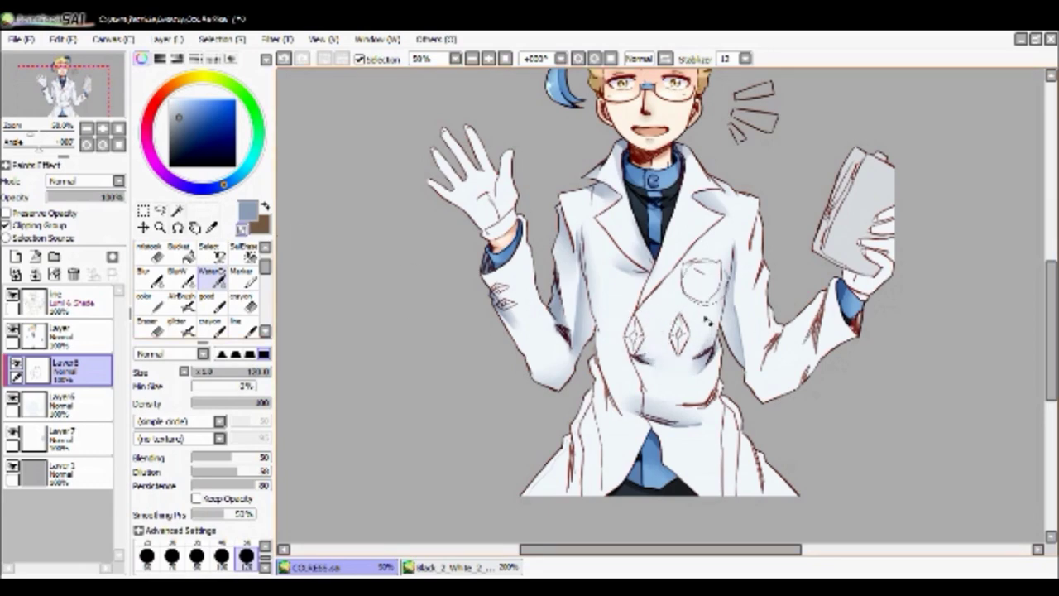
Shade the coat tail on the book side in grey-blue with the good brush at size 50.
{"action": "scroll", "coordinate": [604, 132], "scroll_direction": "down", "scroll_amount": 2}
{"action": "key", "text": "n"}
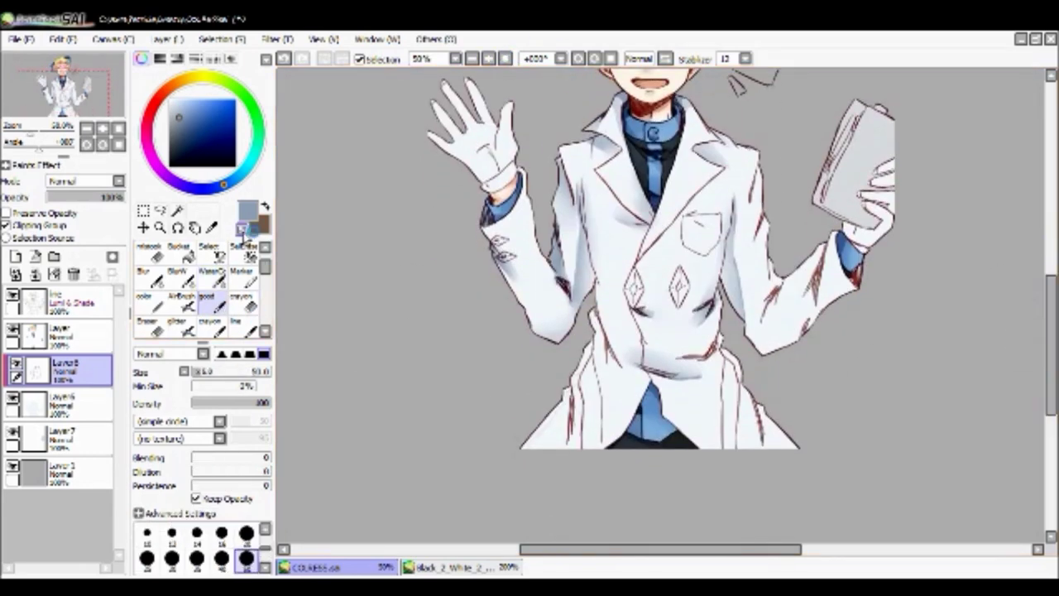
{"action": "scroll", "coordinate": [571, 472], "scroll_direction": "up", "scroll_amount": 2}
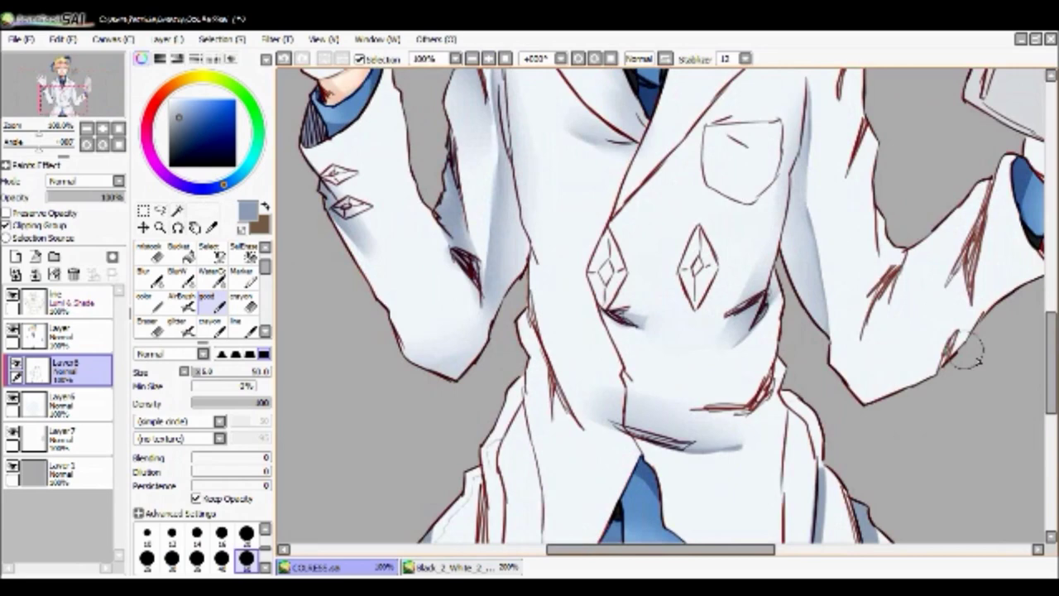
Touch up the base colour along the raised-hand side's coat tail on the coat's colour layer, using its sampled off-white.
{"action": "left_click", "coordinate": [57, 405]}
{"action": "left_click", "coordinate": [510, 224], "text": "alt"}
{"action": "mouse_move", "coordinate": [511, 225]}
{"action": "left_mouse_down"}
{"action": "mouse_move", "coordinate": [521, 251]}
{"action": "mouse_move", "coordinate": [496, 260]}
{"action": "left_mouse_up"}
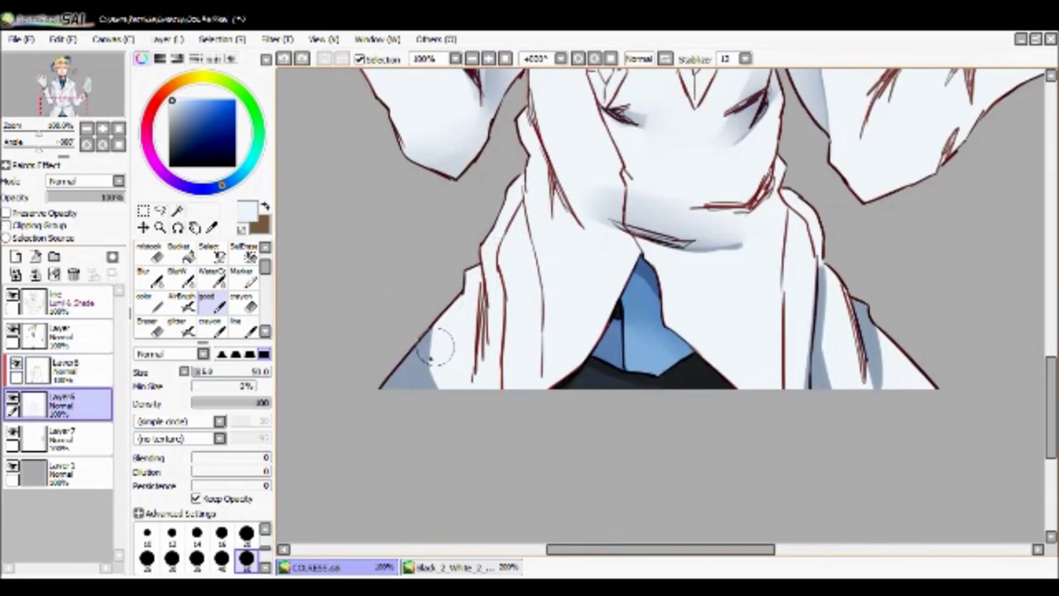
Paint grey-blue folds on the raised-hand side's coat tail on the clipped shading layer and blend them with WaterColor at size 50.
{"action": "left_click", "coordinate": [58, 368]}
{"action": "left_click", "coordinate": [579, 306], "text": "alt"}
{"action": "left_click_drag", "start_coordinate": [482, 265], "coordinate": [478, 356]}
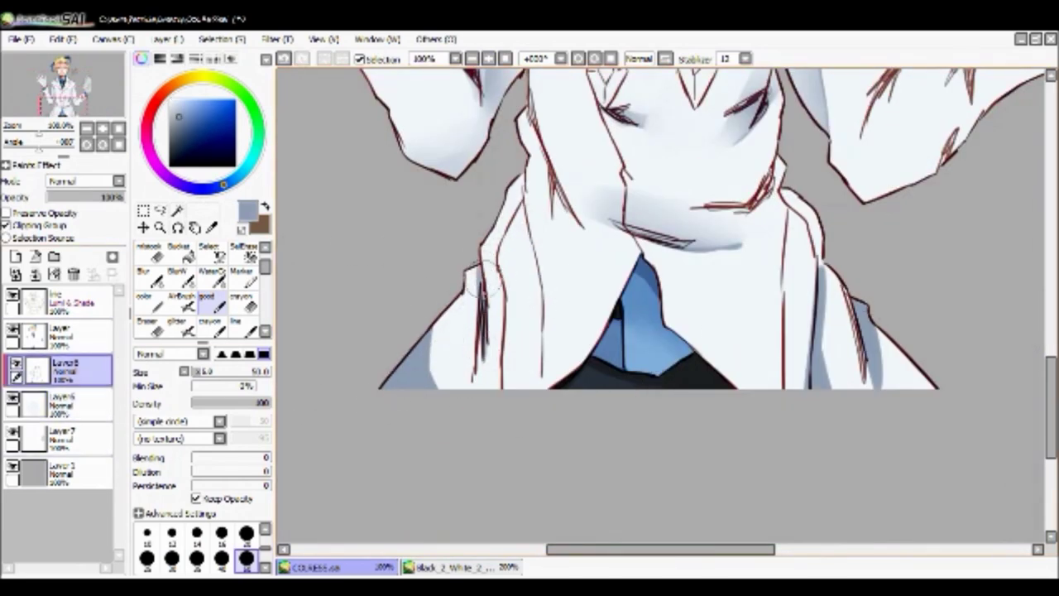
{"action": "key", "text": "c"}
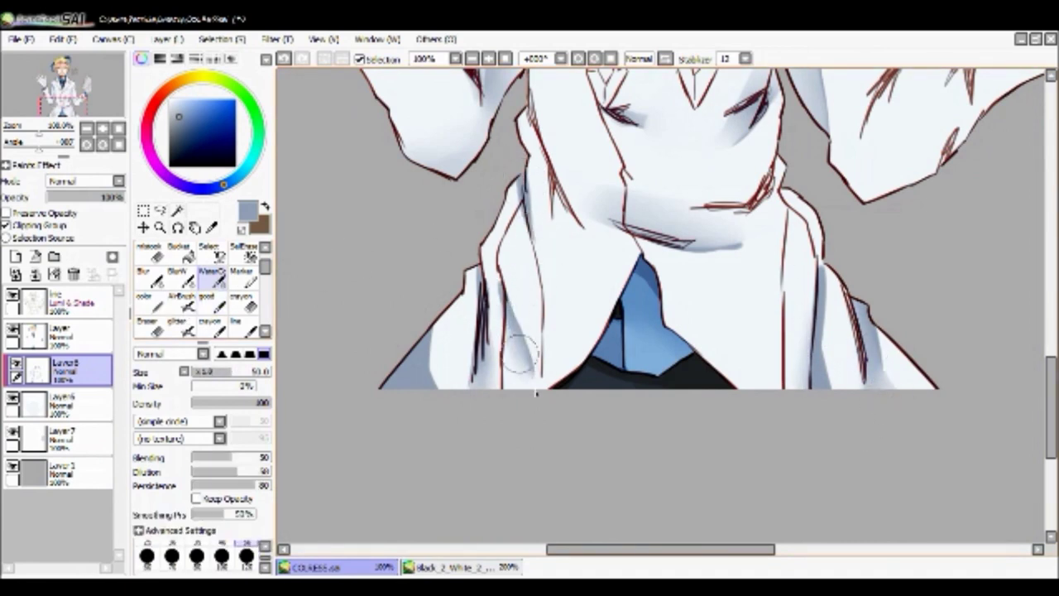
{"action": "mouse_move", "coordinate": [492, 286]}
{"action": "left_mouse_down"}
{"action": "mouse_move", "coordinate": [497, 389]}
{"action": "mouse_move", "coordinate": [464, 277]}
{"action": "left_mouse_up"}
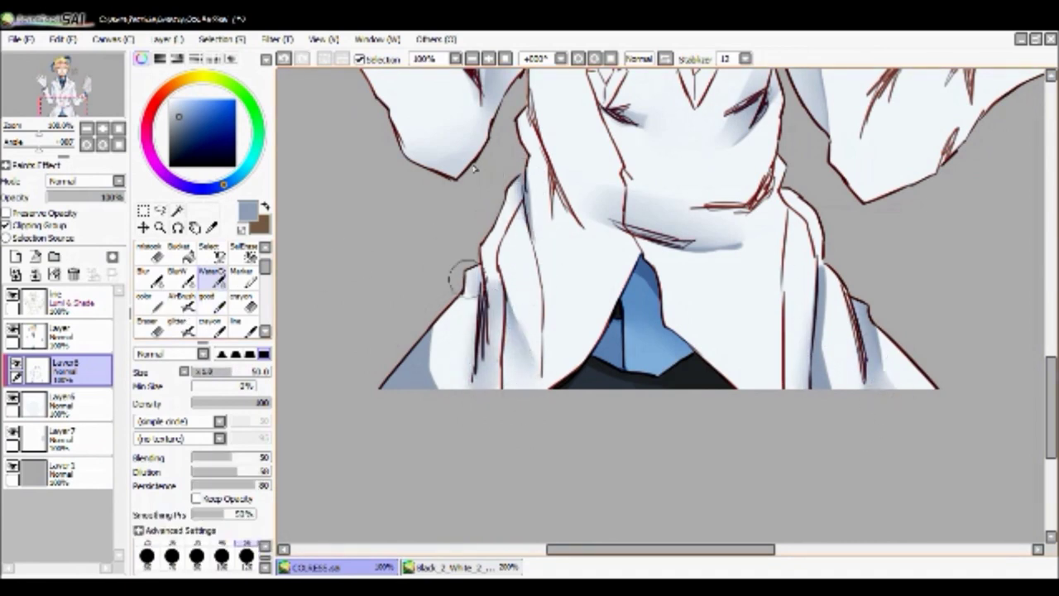
Broaden and soften the shading across the lower coat and both coat tails with WaterColor at size 120.
{"action": "key", "text": "ctrl+minus"}
{"action": "key", "text": "ctrl+minus"}
{"action": "key", "text": "ctrl+minus"}
{"action": "key", "text": "bracketright"}
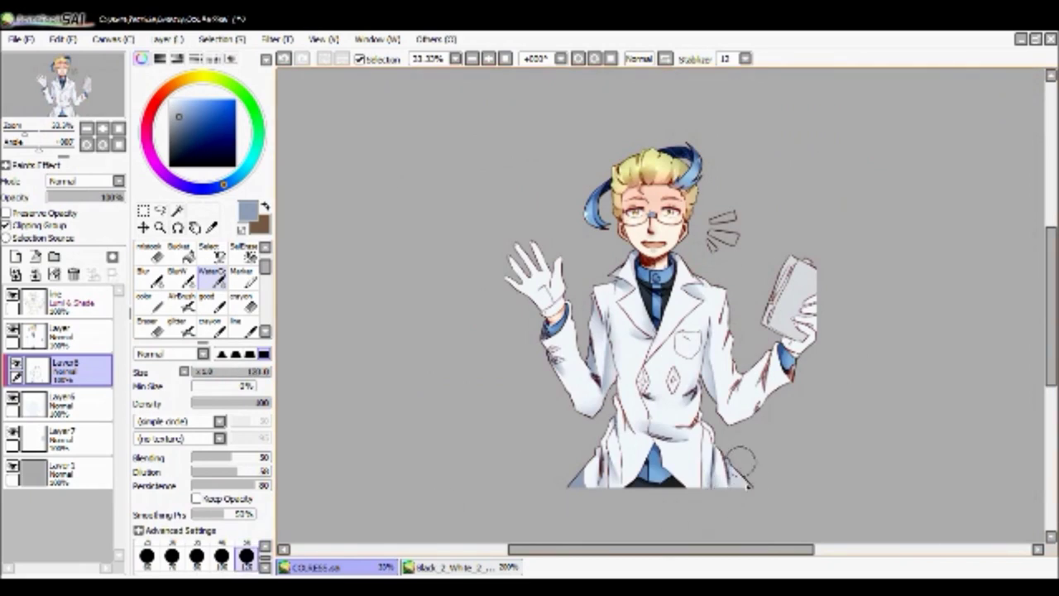
{"action": "left_click_drag", "start_coordinate": [687, 496], "coordinate": [657, 496]}
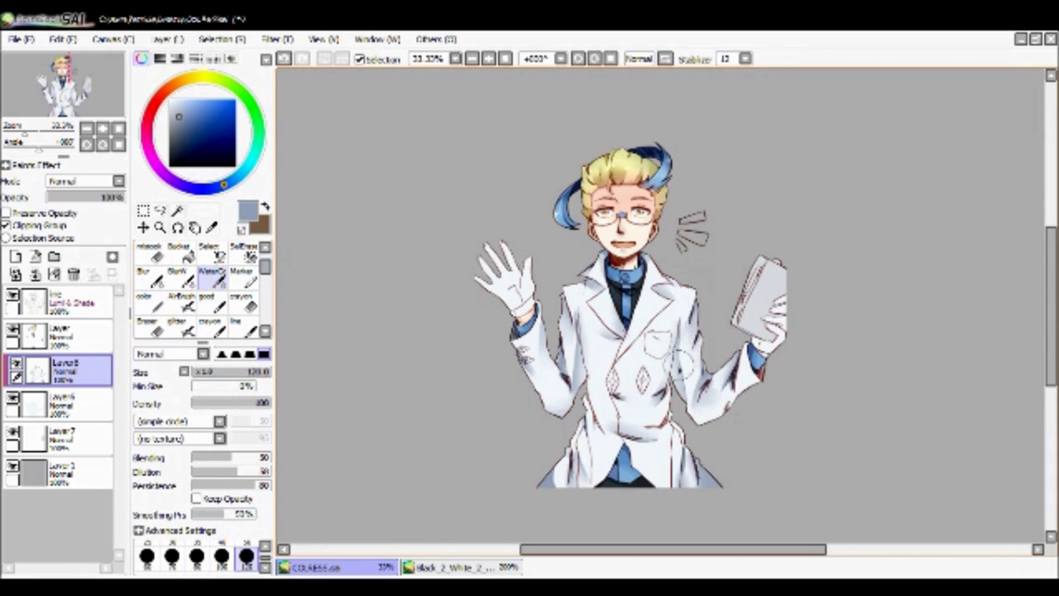
Shade both white gloves in grey-blue with the Marker at size 50 and WaterColor at size 120.
{"action": "key", "text": "m"}
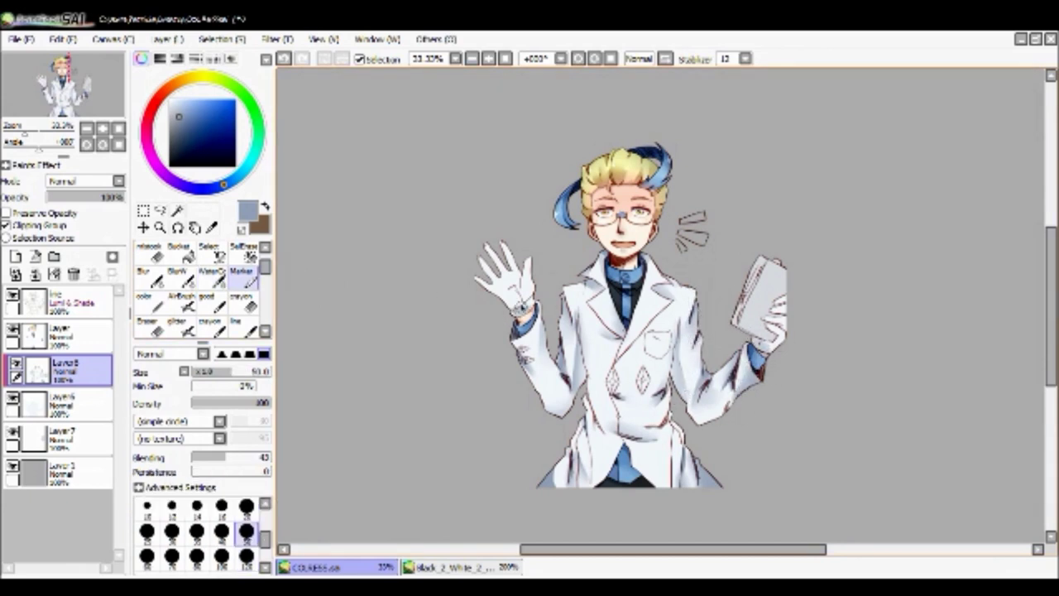
{"action": "key", "text": "c"}
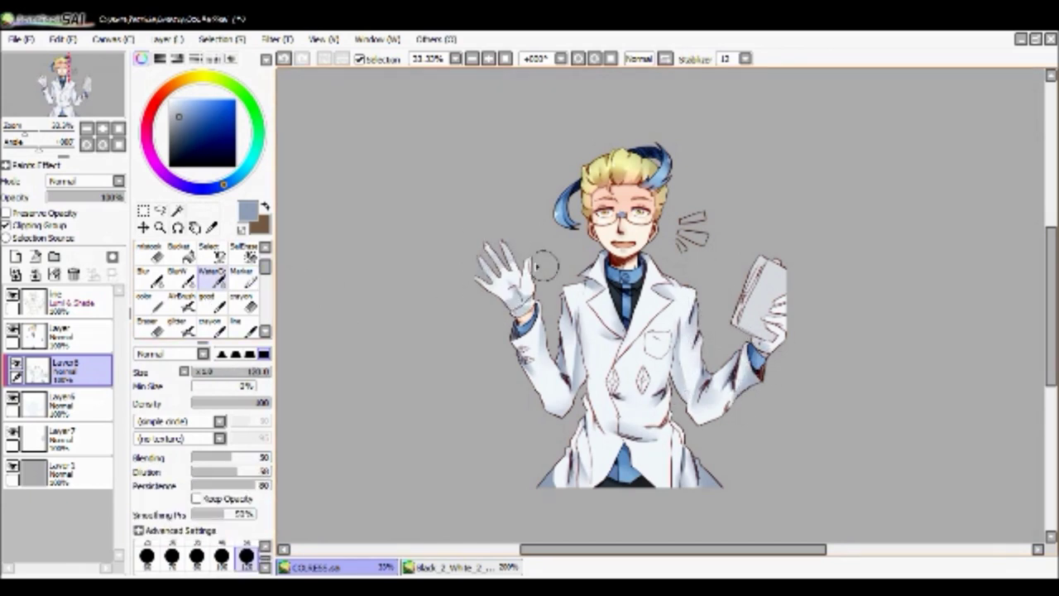
{"action": "left_click_drag", "start_coordinate": [769, 306], "coordinate": [800, 348]}
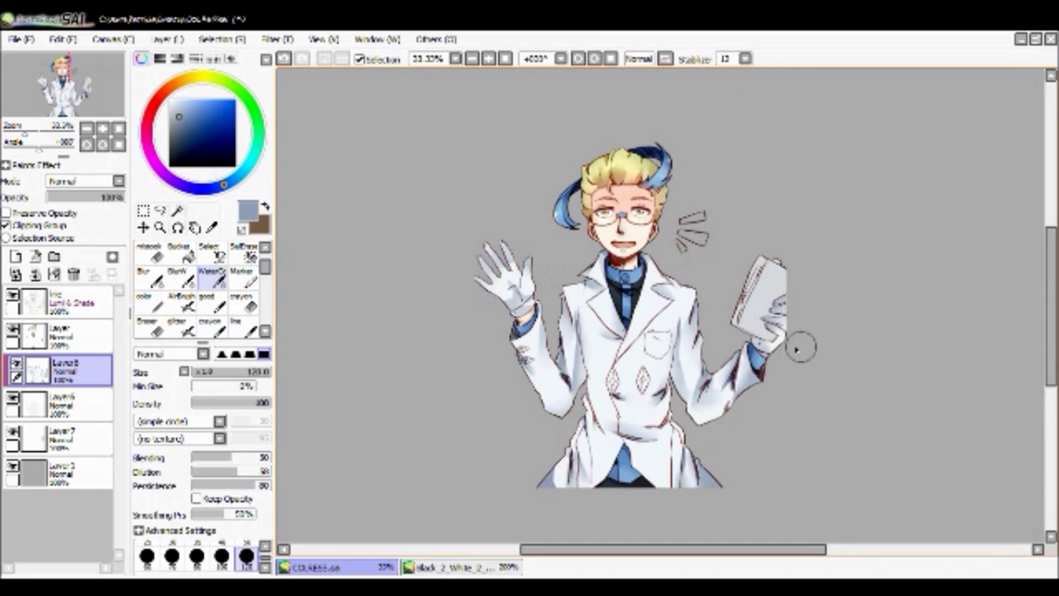
Tint the coat and gloves grey-blue on a new clipped Multiply layer, using WaterColor at size 350 and 38% layer opacity.
{"action": "left_click", "coordinate": [488, 58]}
{"action": "left_click", "coordinate": [17, 257]}
{"action": "left_click", "coordinate": [83, 180]}
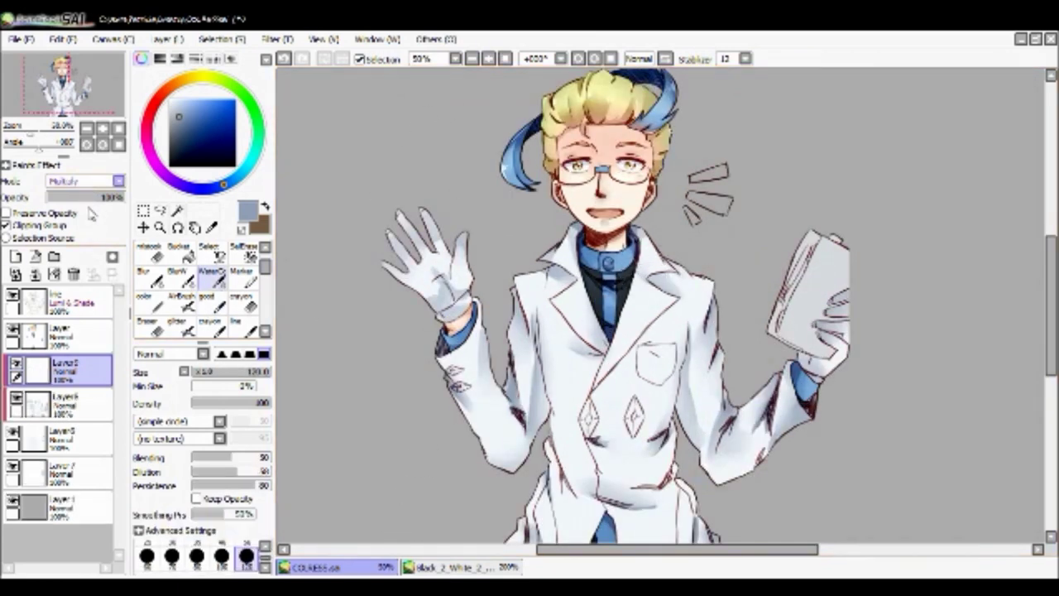
{"action": "left_click", "coordinate": [75, 199]}
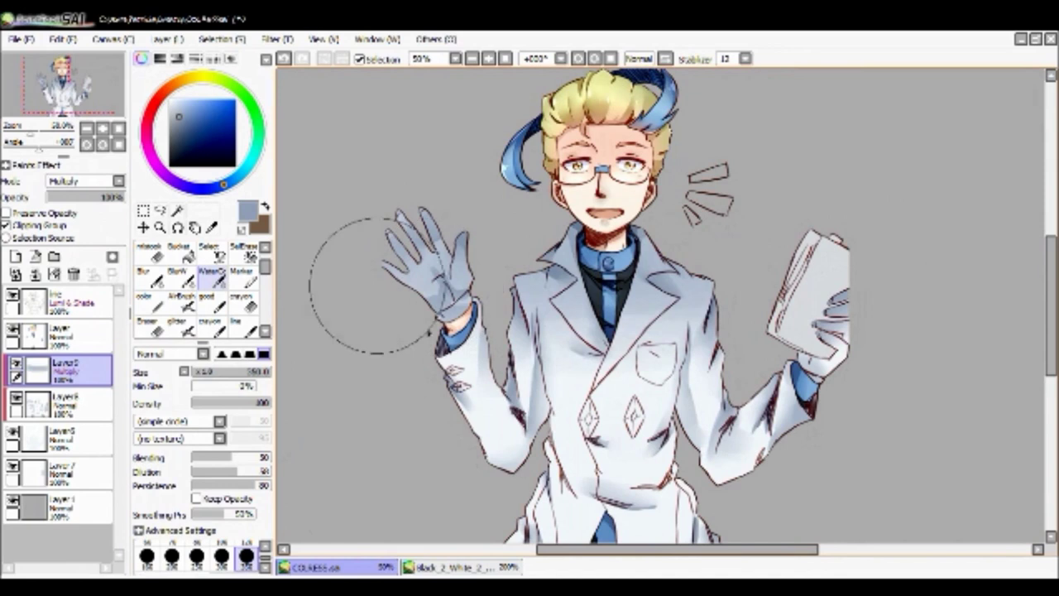
{"action": "scroll", "coordinate": [414, 284], "scroll_direction": "down", "scroll_amount": 1}
{"action": "left_click", "coordinate": [82, 199]}
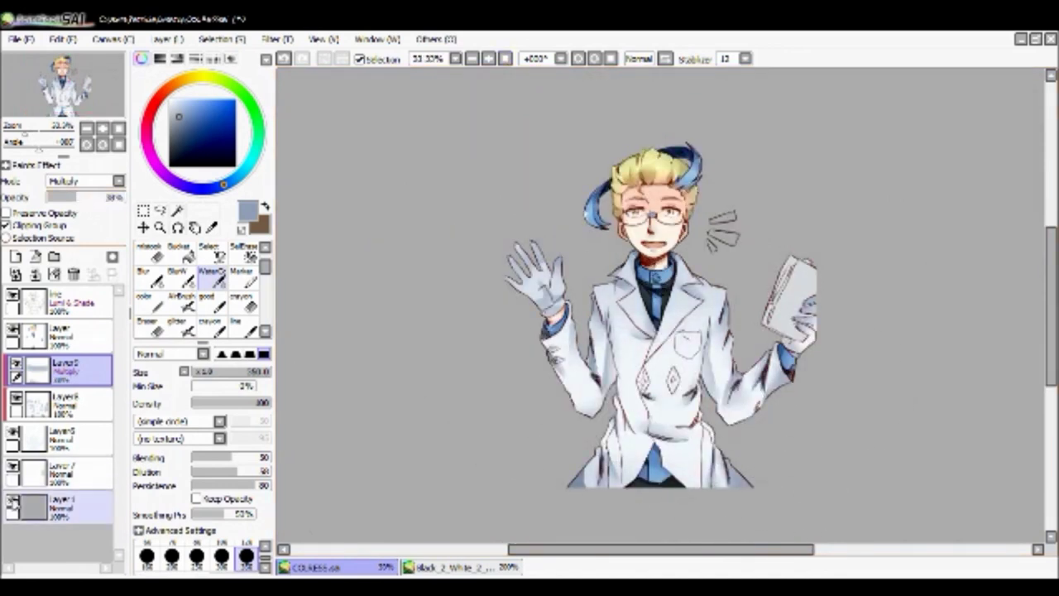
Hide the grey background layer and merge the coat's tint and shading down into its colour layer.
{"action": "left_click", "coordinate": [12, 500]}
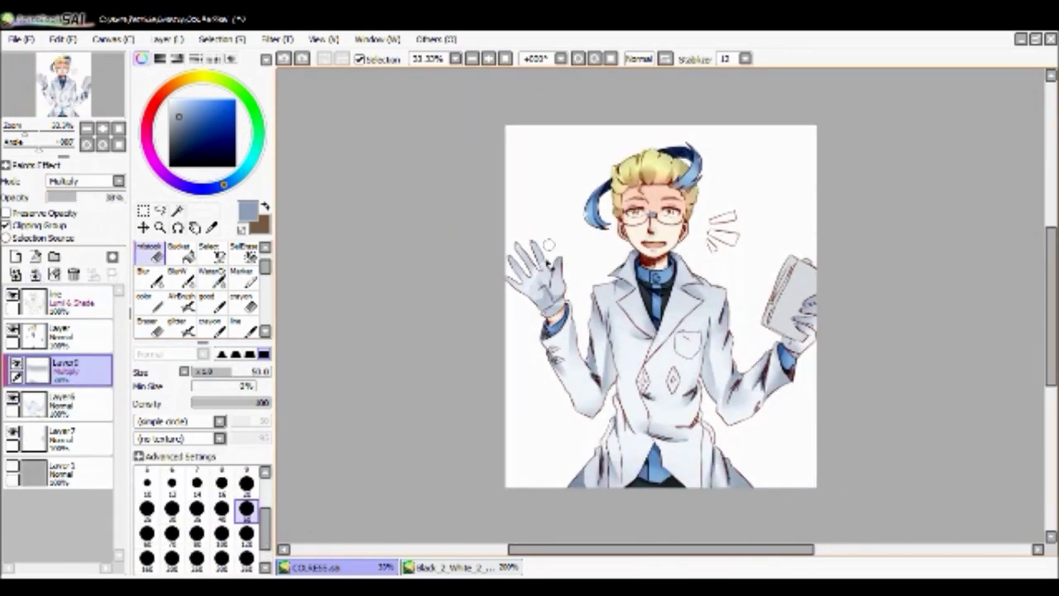
{"action": "key", "text": "n"}
{"action": "left_click", "coordinate": [36, 276]}
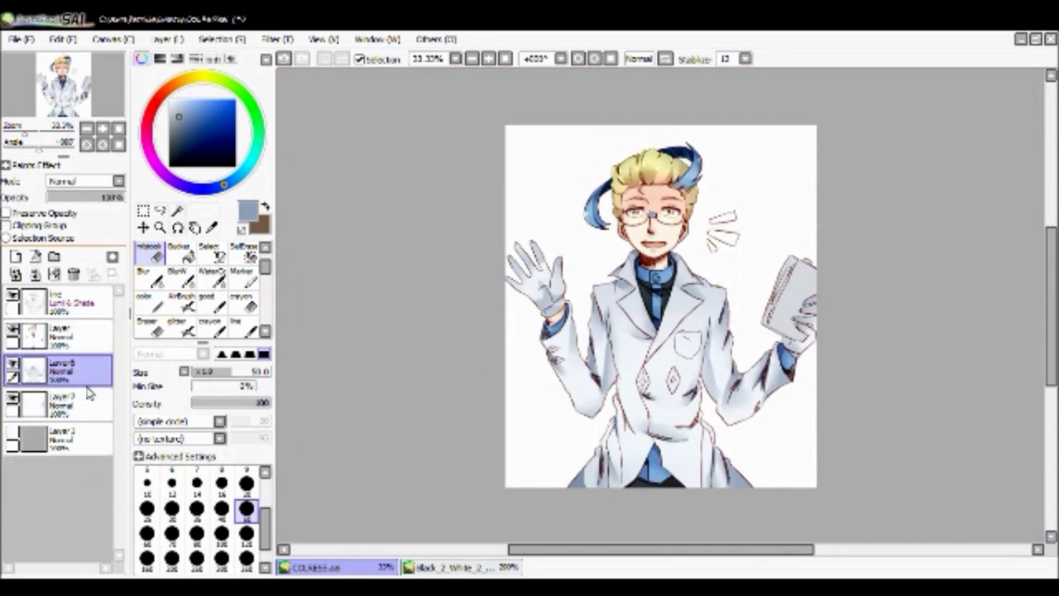
Try to shade the coat's diamond ornaments in dark grey-blue with the good brush at size 20 on a new layer.
{"action": "left_click", "coordinate": [472, 58]}
{"action": "left_click", "coordinate": [207, 302]}
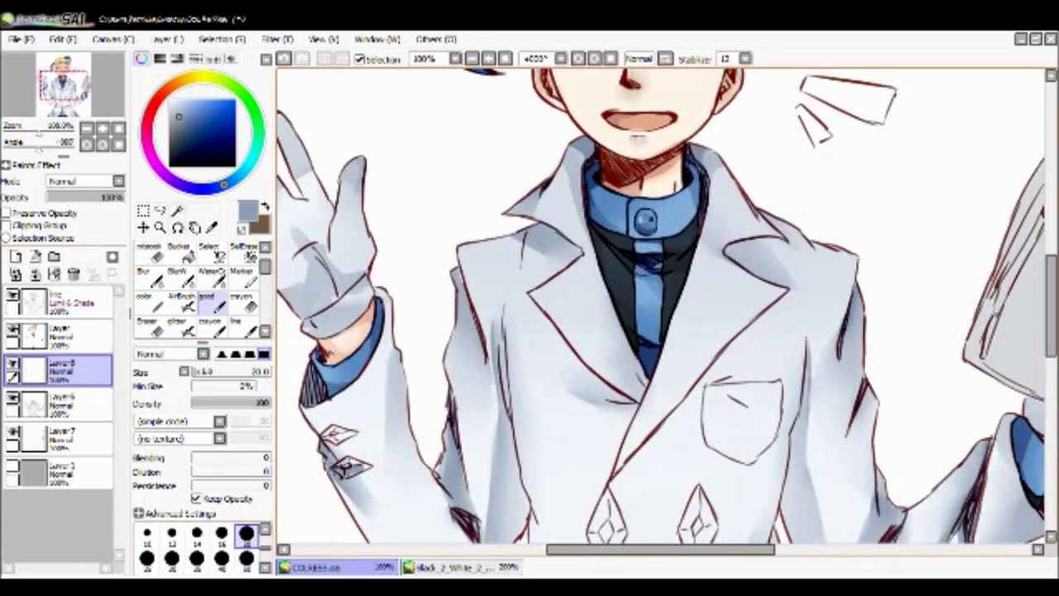
{"action": "scroll", "coordinate": [660, 305], "scroll_direction": "down", "scroll_amount": 5}
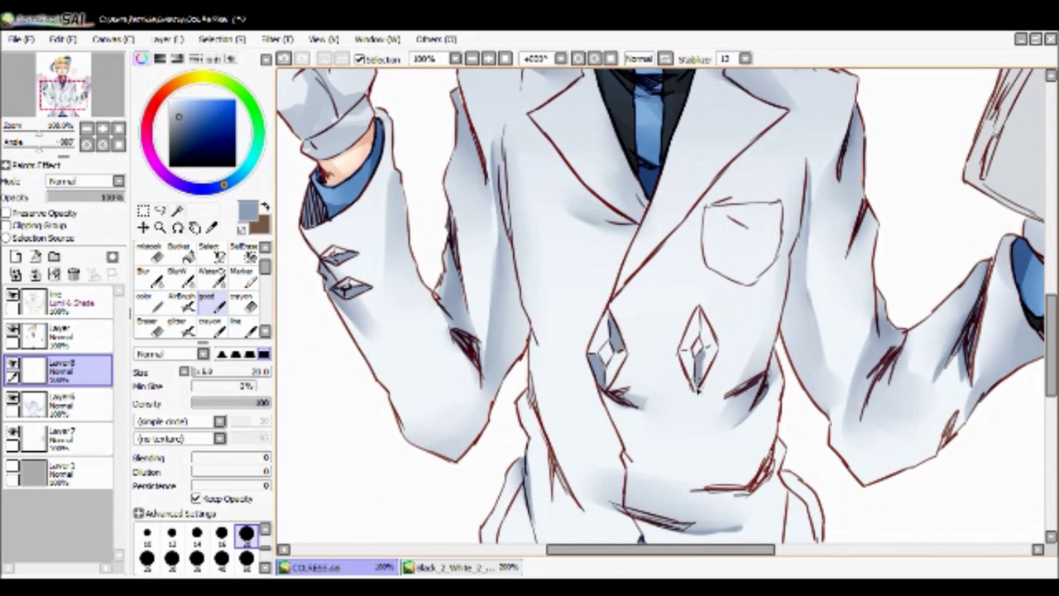
{"action": "key", "text": "ctrl+minus"}
{"action": "key", "text": "ctrl+plus"}
{"action": "left_click", "coordinate": [352, 291], "text": "alt"}
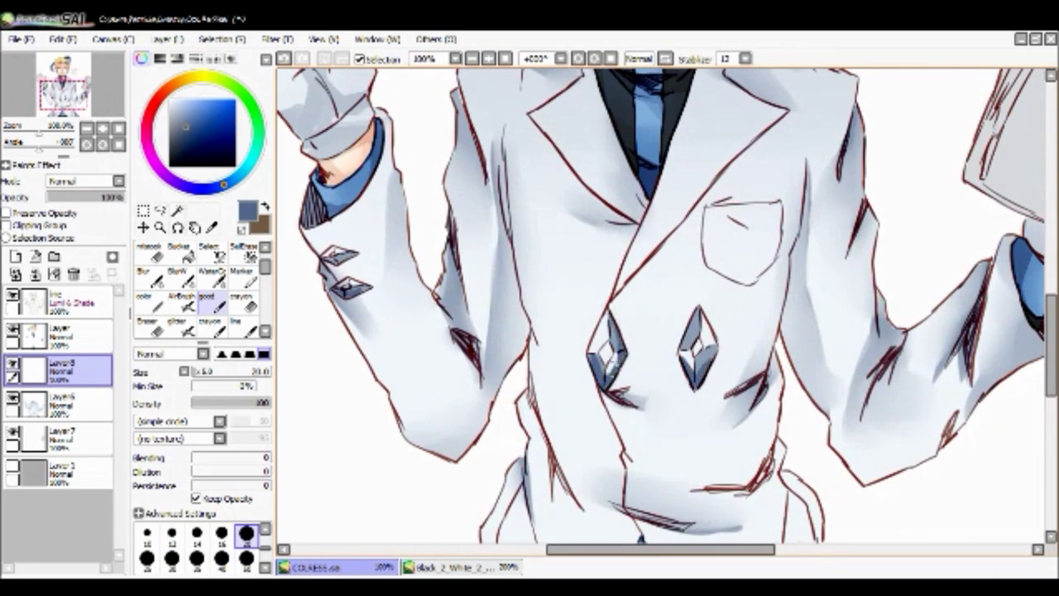
{"action": "key", "text": "ctrl+minus"}
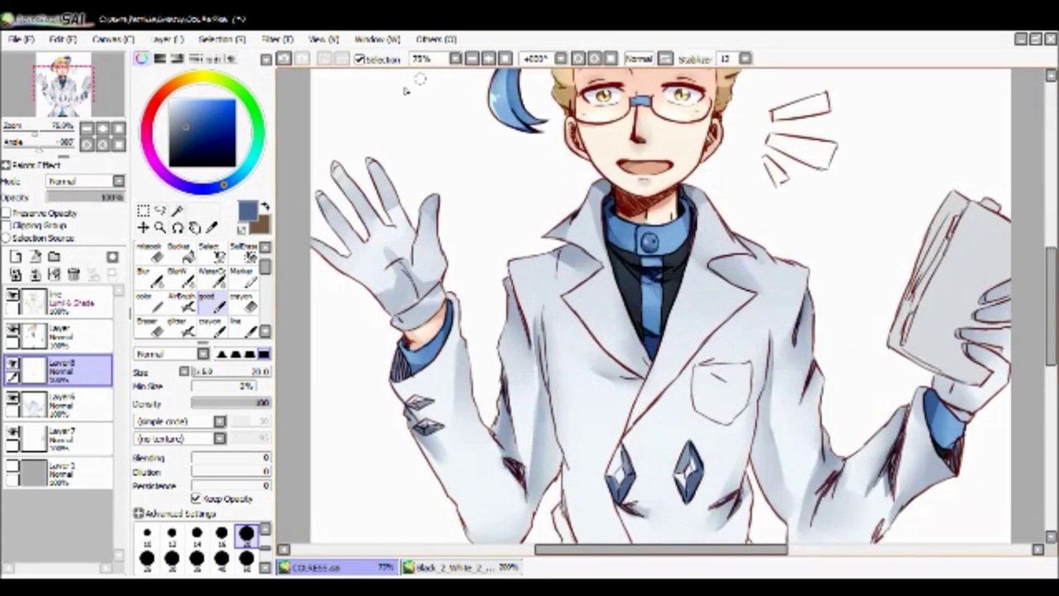
Shade the coat's diamond ornaments in soft grey-blue with the Marker and WaterColor brushes at size 50.
{"action": "scroll", "coordinate": [454, 112], "scroll_direction": "down", "scroll_amount": 3}
{"action": "key", "text": "m"}
{"action": "key", "text": "ctrl+plus"}
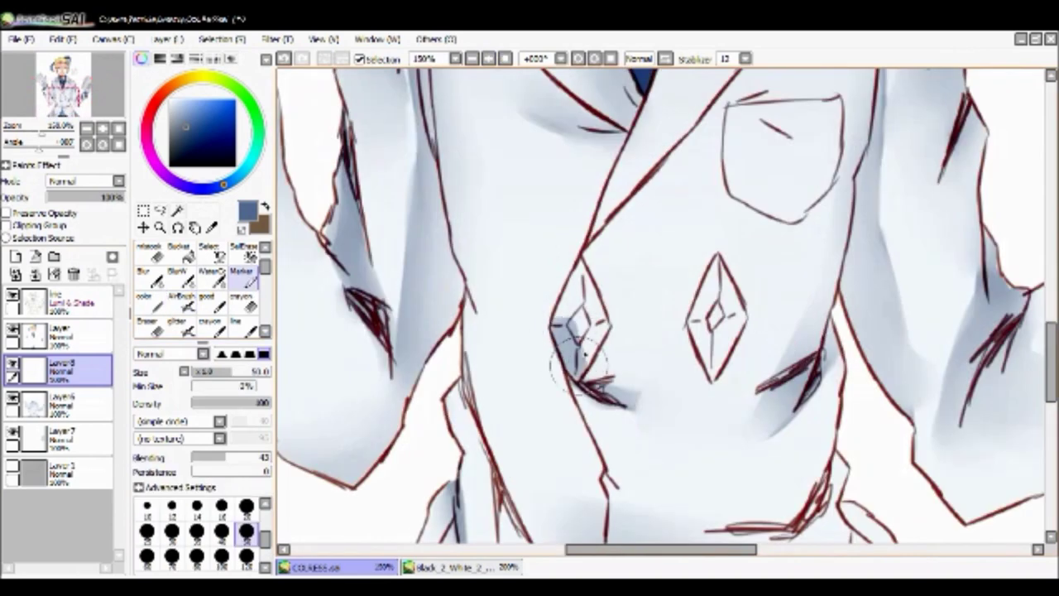
{"action": "key", "text": "ctrl+plus"}
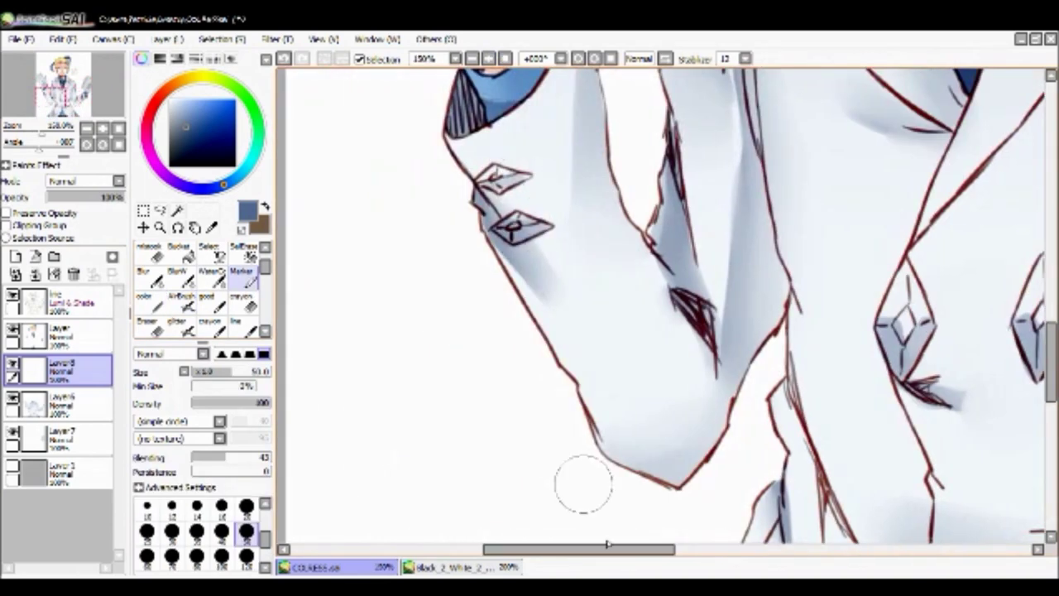
{"action": "left_click_drag", "start_coordinate": [504, 242], "coordinate": [318, 242]}
{"action": "key", "text": "c"}
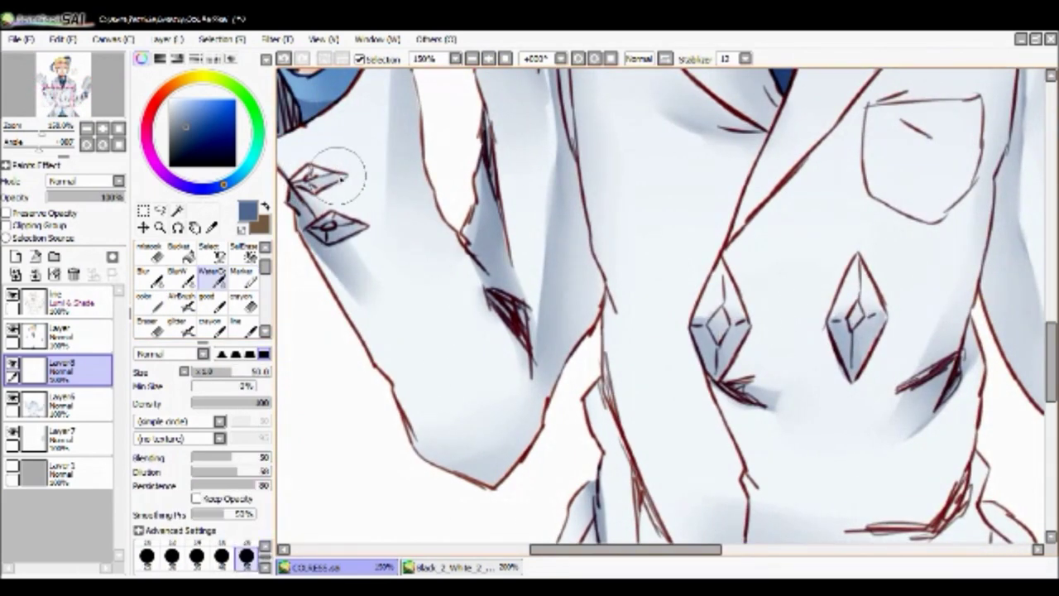
Paint white highlights on the diamond ornaments and raised glove on a new Luminosity layer, using the good brush at size 20.
{"action": "left_click", "coordinate": [16, 256]}
{"action": "scroll", "coordinate": [82, 180], "scroll_direction": "down", "scroll_amount": 4}
{"action": "left_click", "coordinate": [211, 298]}
{"action": "left_click", "coordinate": [713, 324], "text": "alt"}
{"action": "left_click_drag", "start_coordinate": [713, 322], "coordinate": [720, 331]}
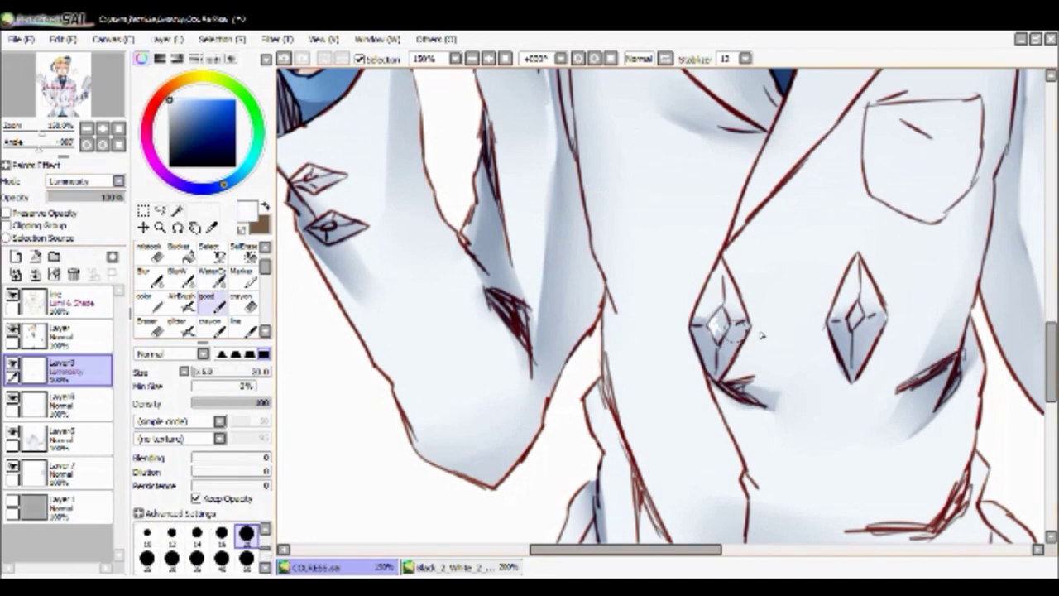
{"action": "left_click_drag", "start_coordinate": [841, 364], "coordinate": [841, 334]}
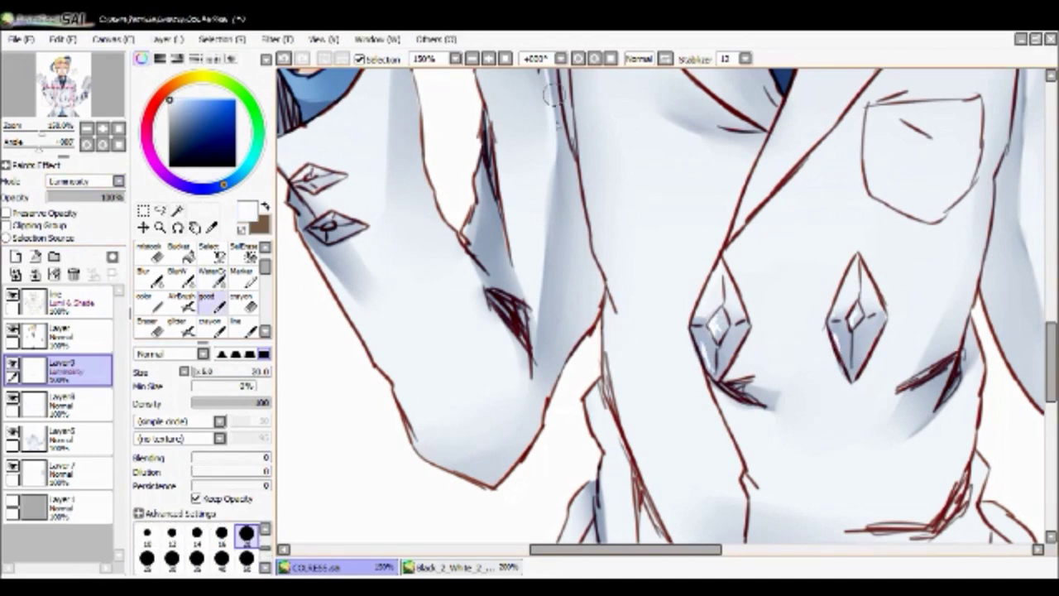
{"action": "left_click", "coordinate": [506, 60]}
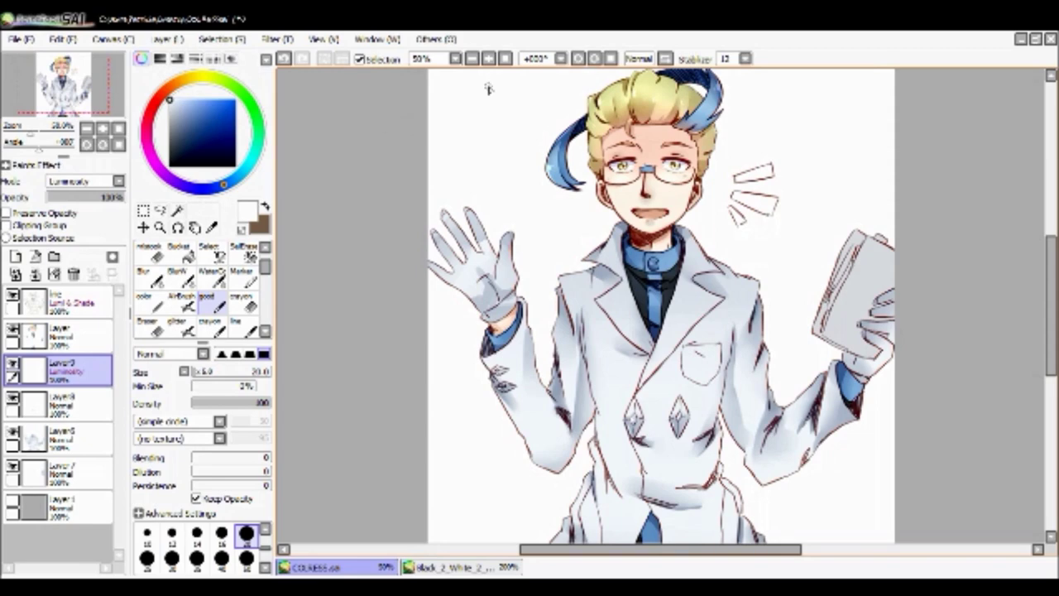
{"action": "left_click", "coordinate": [504, 58]}
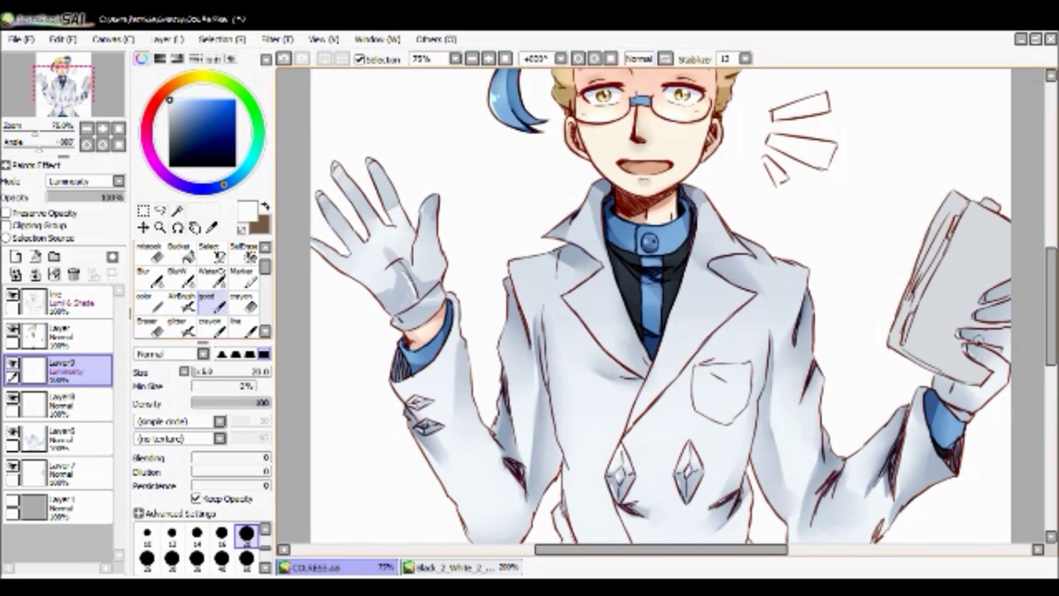
{"action": "scroll", "coordinate": [981, 276], "scroll_direction": "down", "scroll_amount": 3}
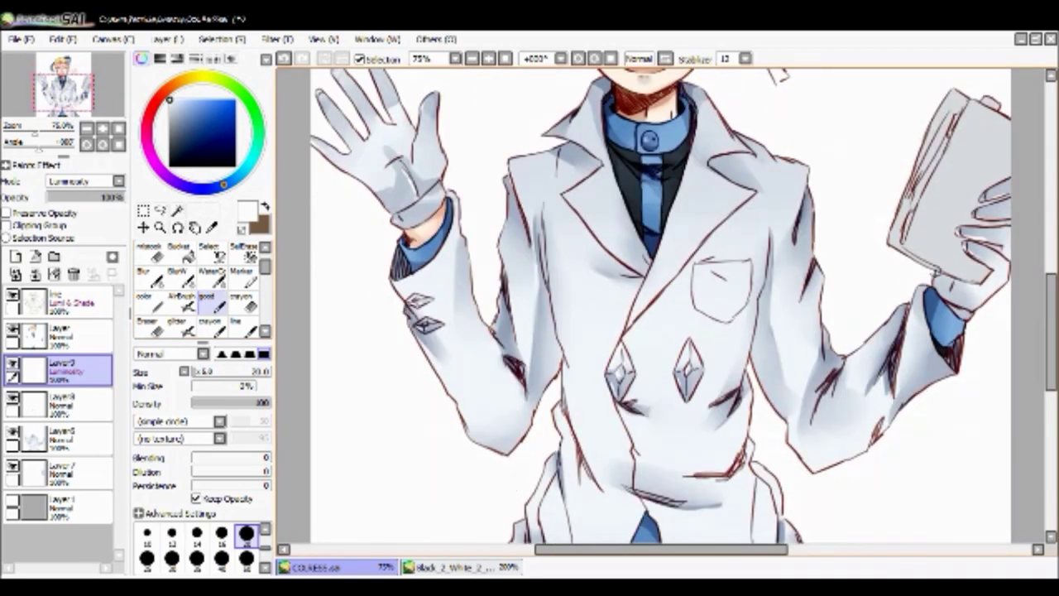
Show the grey background layer and merge the highlight, ornament shading and coat layers into the main colour layer.
{"action": "left_click", "coordinate": [13, 501]}
{"action": "scroll", "coordinate": [662, 306], "scroll_direction": "up", "scroll_amount": 2}
{"action": "scroll", "coordinate": [662, 306], "scroll_direction": "down", "scroll_amount": 1}
{"action": "scroll", "coordinate": [662, 306], "scroll_direction": "up", "scroll_amount": 1}
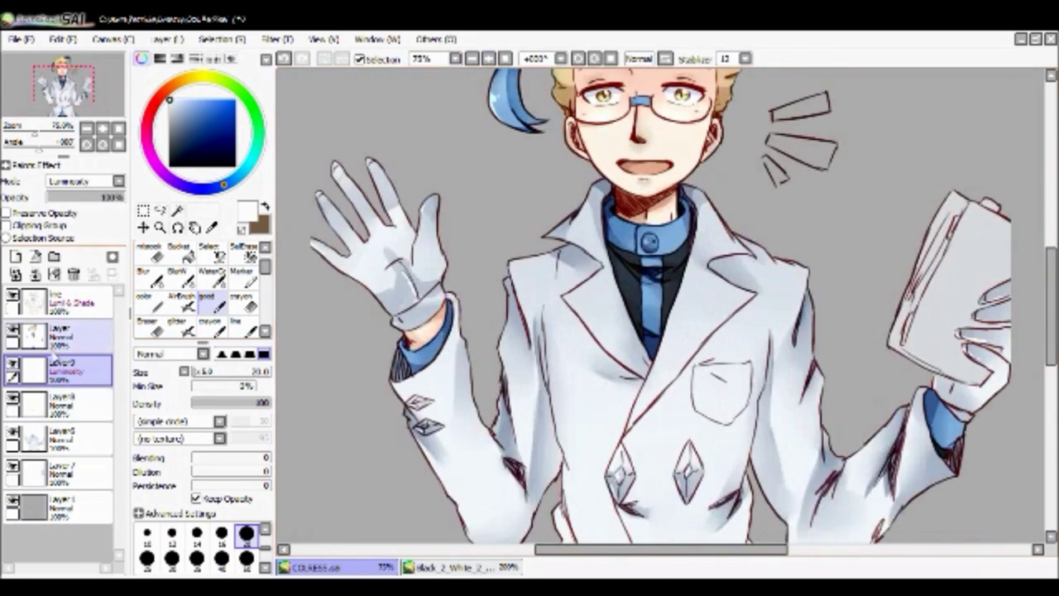
{"action": "key", "text": "ctrl+e"}
{"action": "key", "text": "ctrl+e"}
{"action": "key", "text": "ctrl+e"}
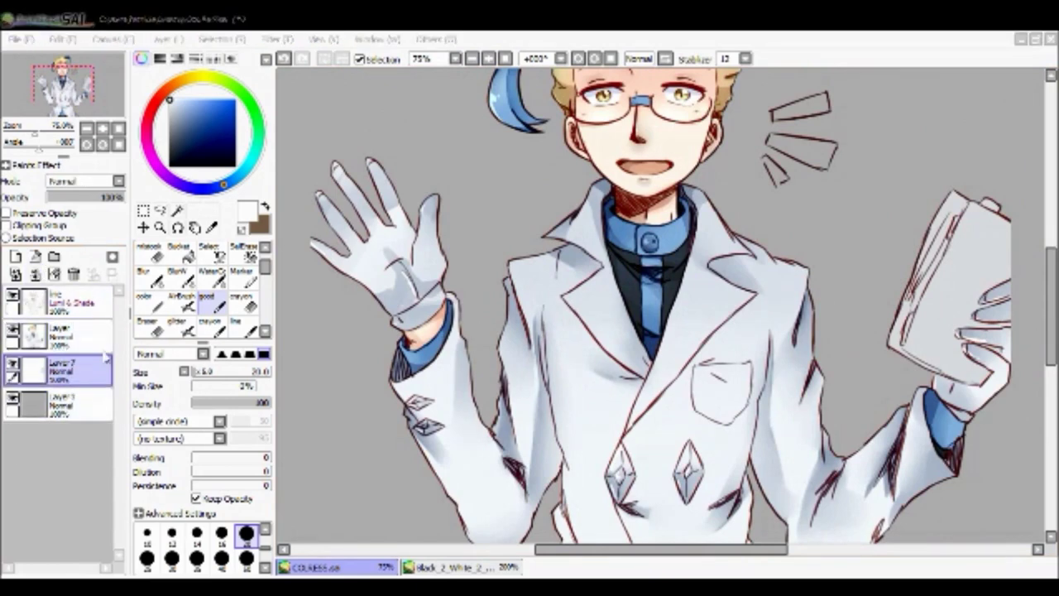
Shade the book's cover in grey-blue sampled from the reference image, using WaterColor at sizes 50 and 120 on a new clipped layer.
{"action": "left_click", "coordinate": [15, 256]}
{"action": "left_click", "coordinate": [447, 567]}
{"action": "left_click", "coordinate": [378, 106], "text": "alt"}
{"action": "left_click", "coordinate": [311, 568]}
{"action": "left_click", "coordinate": [184, 302]}
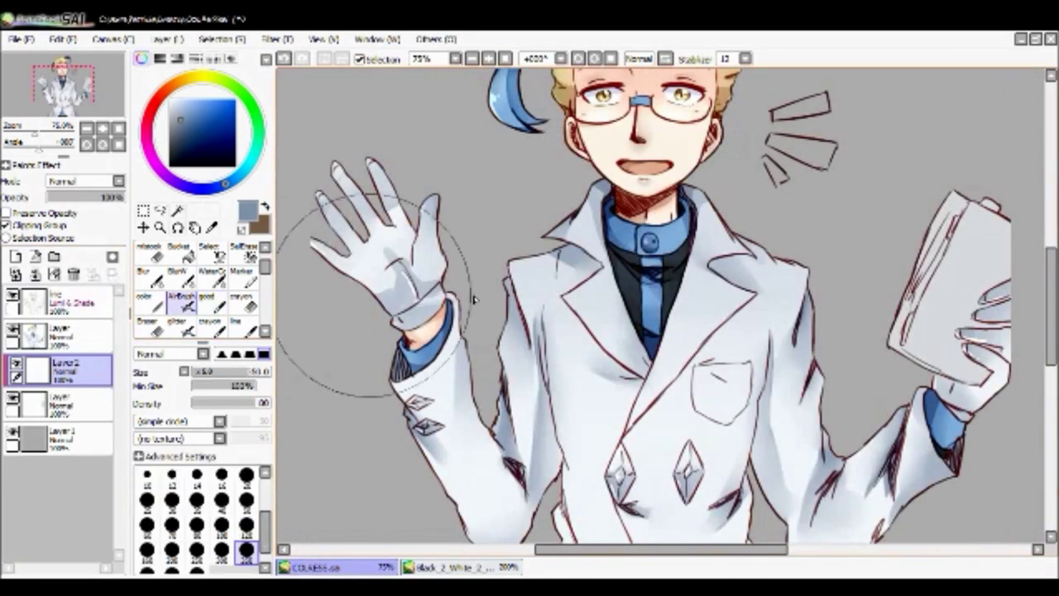
{"action": "left_click", "coordinate": [211, 277]}
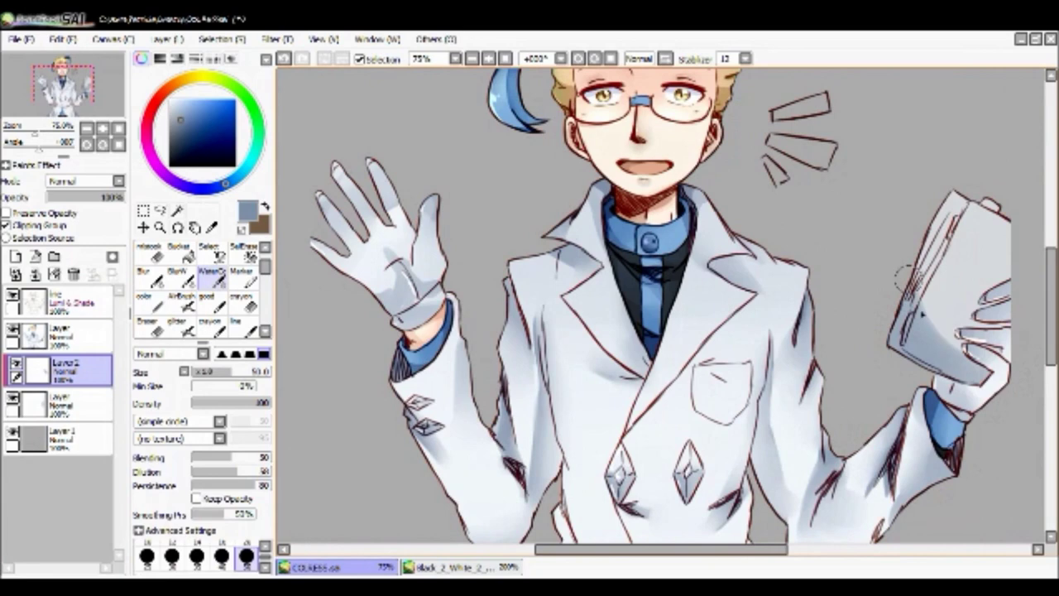
{"action": "left_click", "coordinate": [247, 556]}
{"action": "left_click_drag", "start_coordinate": [951, 199], "coordinate": [926, 281]}
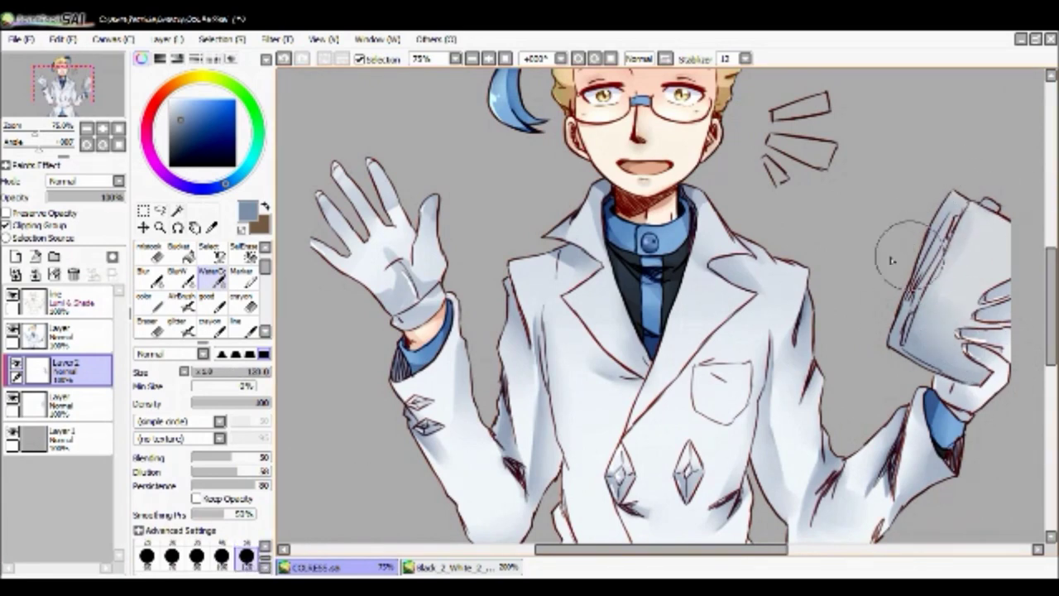
Darken the book's spine edge in grey-blue on a new clipped Multiply layer, using the good brush at size 50.
{"action": "left_click", "coordinate": [206, 300]}
{"action": "left_click", "coordinate": [15, 256]}
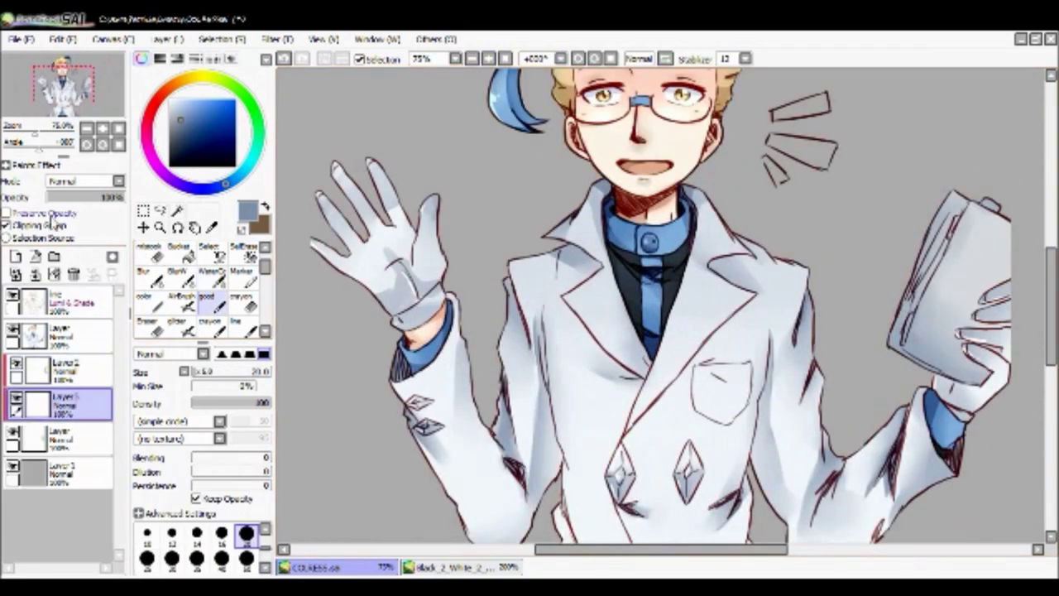
{"action": "left_click", "coordinate": [246, 560]}
{"action": "scroll", "coordinate": [83, 180], "scroll_direction": "down", "scroll_amount": 1}
{"action": "mouse_move", "coordinate": [952, 215]}
{"action": "left_mouse_down"}
{"action": "mouse_move", "coordinate": [906, 298]}
{"action": "mouse_move", "coordinate": [893, 372]}
{"action": "left_mouse_up"}
{"action": "left_click_drag", "start_coordinate": [960, 187], "coordinate": [931, 383]}
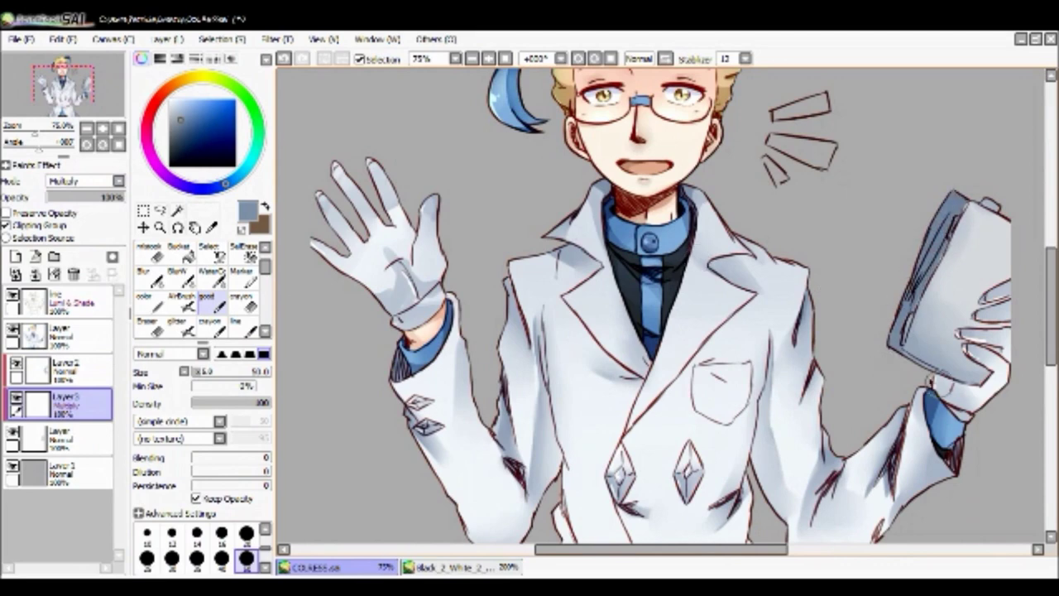
{"action": "left_click", "coordinate": [211, 275]}
Merge the book's shading layers and base layer into the main colour layer.
{"action": "left_click", "coordinate": [62, 366]}
{"action": "left_click", "coordinate": [487, 58]}
{"action": "left_click", "coordinate": [486, 57]}
{"action": "left_click", "coordinate": [35, 274]}
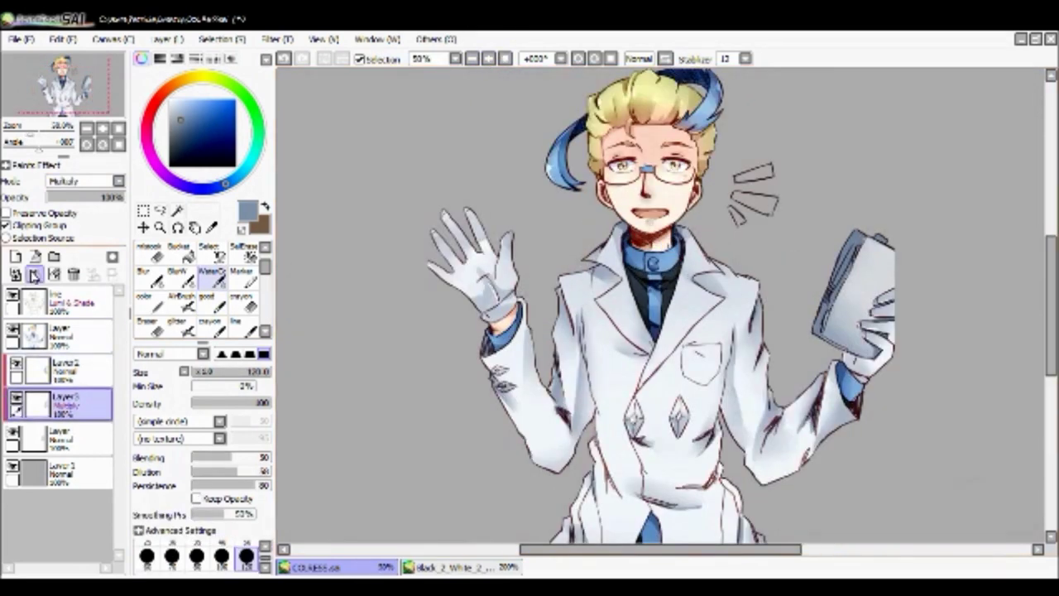
{"action": "left_click", "coordinate": [35, 274]}
Pick a pale yellow paint colour and lower the line layer's opacity to 81%.
{"action": "left_click", "coordinate": [208, 300]}
{"action": "left_click", "coordinate": [196, 78]}
{"action": "left_click", "coordinate": [183, 100]}
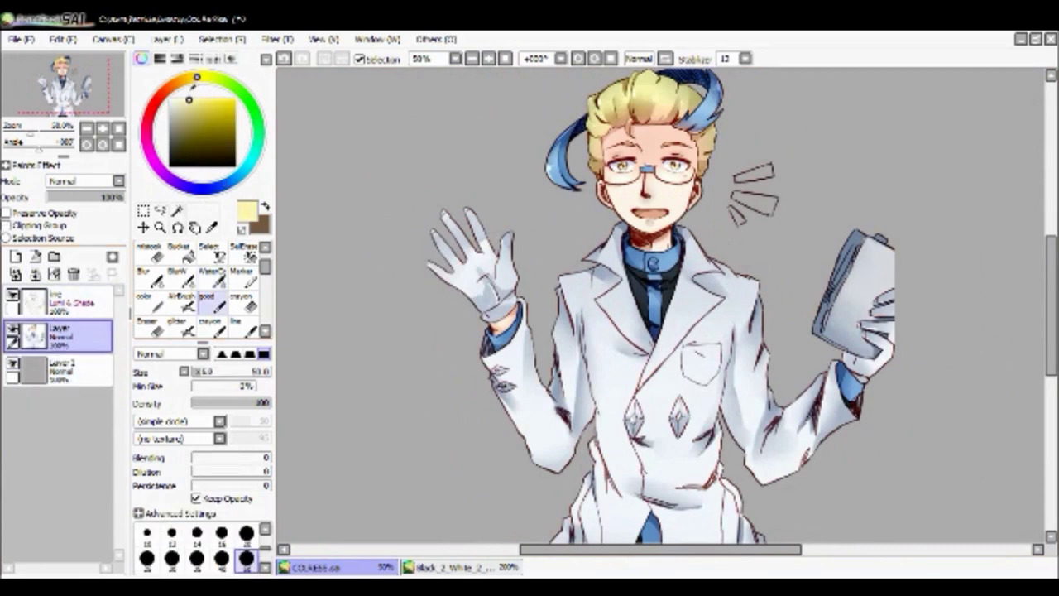
{"action": "left_click", "coordinate": [62, 303]}
{"action": "left_click", "coordinate": [62, 368]}
{"action": "left_click", "coordinate": [62, 302]}
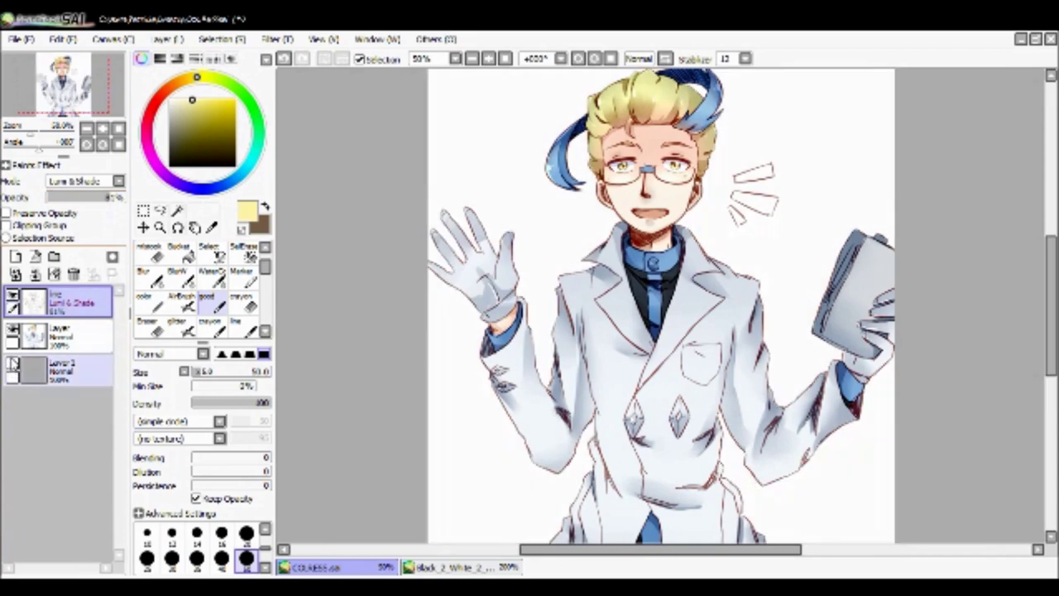
Fill the background layer behind the figure with the pale yellow.
{"action": "left_click", "coordinate": [62, 368]}
{"action": "left_click", "coordinate": [239, 323]}
{"action": "left_click", "coordinate": [471, 58]}
{"action": "left_click", "coordinate": [197, 556]}
{"action": "mouse_move", "coordinate": [530, 248]}
{"action": "left_mouse_down"}
{"action": "mouse_move", "coordinate": [619, 83]}
{"action": "mouse_move", "coordinate": [811, 472]}
{"action": "left_mouse_up"}
Erase the yellow inside the three surprise marks beside the head so they are white.
{"action": "left_click", "coordinate": [489, 58]}
{"action": "scroll", "coordinate": [567, 414], "scroll_direction": "up", "scroll_amount": 3}
{"action": "left_click_drag", "start_coordinate": [579, 331], "coordinate": [464, 401]}
{"action": "left_click", "coordinate": [149, 250]}
{"action": "mouse_move", "coordinate": [617, 420]}
{"action": "left_mouse_down"}
{"action": "mouse_move", "coordinate": [631, 445]}
{"action": "mouse_move", "coordinate": [654, 475]}
{"action": "left_mouse_up"}
{"action": "mouse_move", "coordinate": [654, 430]}
{"action": "left_mouse_down"}
{"action": "mouse_move", "coordinate": [626, 390]}
{"action": "mouse_move", "coordinate": [686, 407]}
{"action": "mouse_move", "coordinate": [674, 390]}
{"action": "mouse_move", "coordinate": [641, 389]}
{"action": "left_mouse_up"}
{"action": "mouse_move", "coordinate": [641, 339]}
{"action": "left_mouse_down"}
{"action": "mouse_move", "coordinate": [740, 311]}
{"action": "mouse_move", "coordinate": [711, 294]}
{"action": "left_mouse_up"}
Trace a thin white outline along the hair, face, shoulder and arm on the book side, using the good brush at size 9 with transparent colour.
{"action": "left_click", "coordinate": [207, 300]}
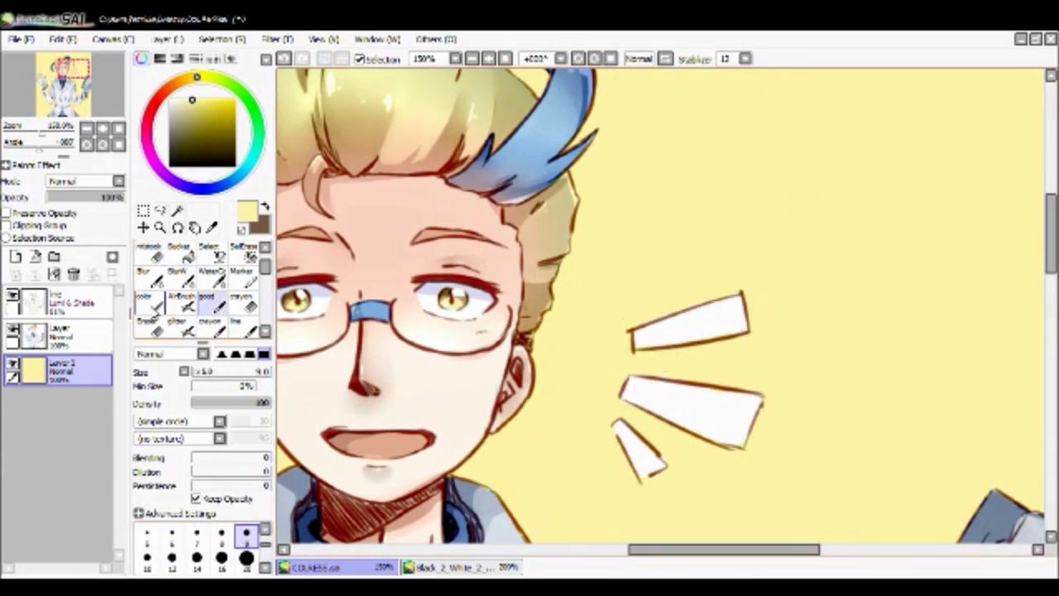
{"action": "left_click_drag", "start_coordinate": [1052, 257], "coordinate": [1052, 298]}
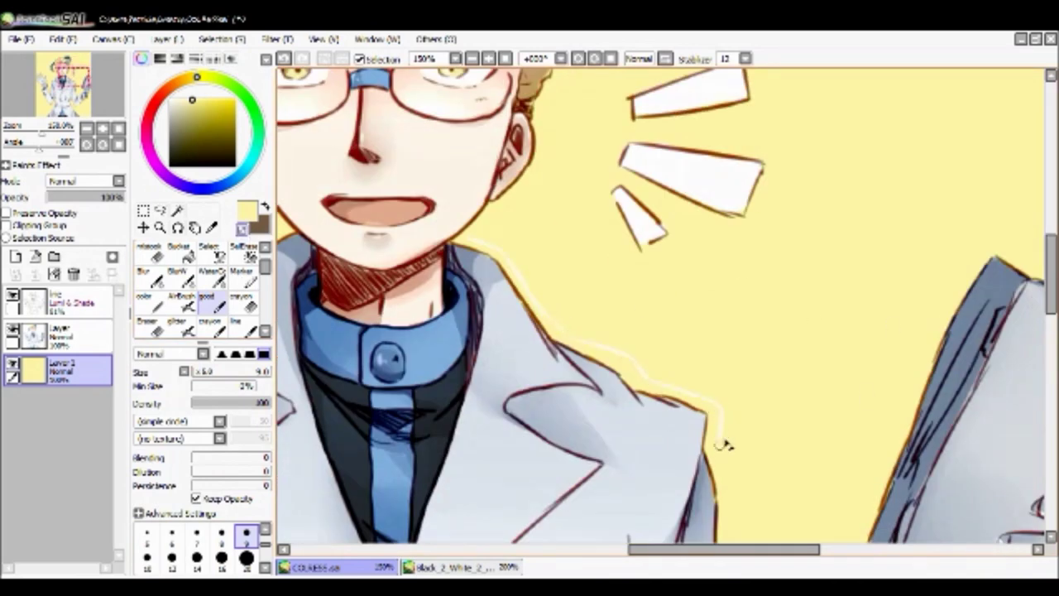
{"action": "scroll", "coordinate": [708, 163], "scroll_direction": "down", "scroll_amount": 3}
{"action": "scroll", "coordinate": [769, 379], "scroll_direction": "down", "scroll_amount": 3}
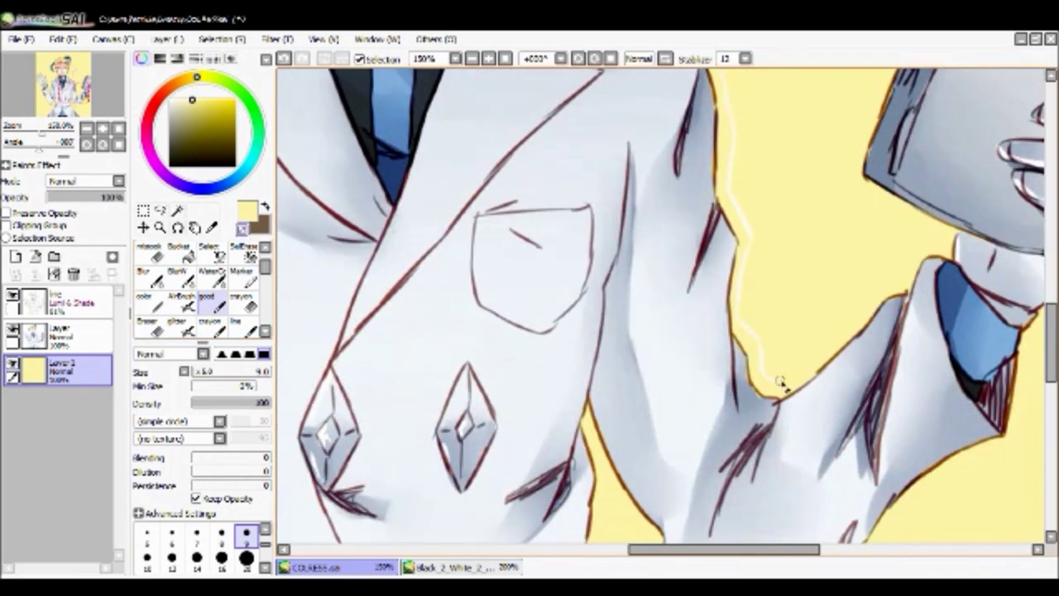
{"action": "scroll", "coordinate": [939, 237], "scroll_direction": "up", "scroll_amount": 5}
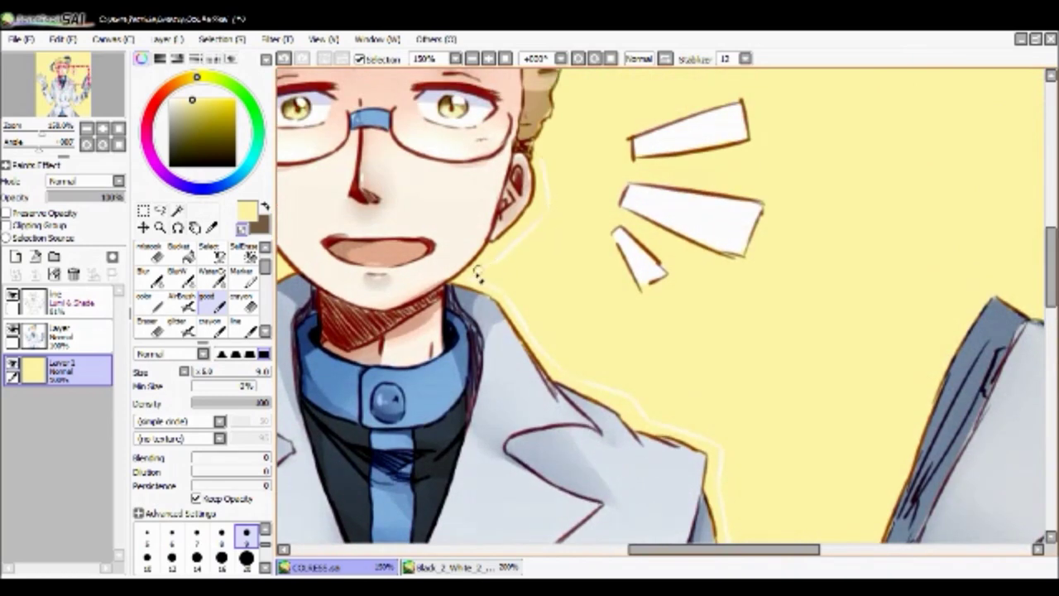
{"action": "scroll", "coordinate": [567, 105], "scroll_direction": "up", "scroll_amount": 2}
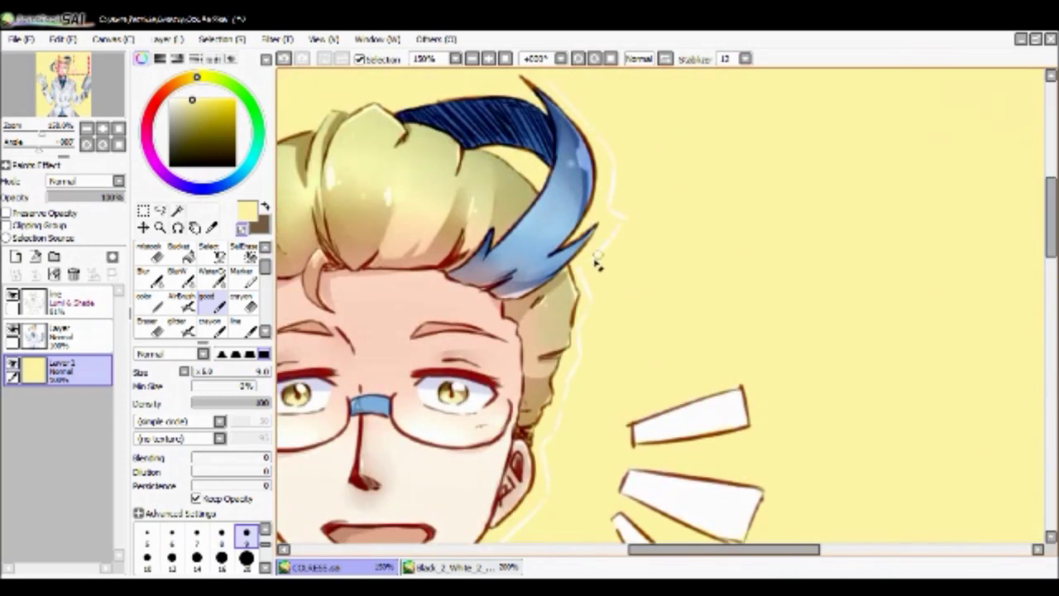
Continue the thin white outline along the raised-hand side's ear, collar, sleeve and elbow, and around both sides of the lower coat.
{"action": "scroll", "coordinate": [584, 552], "scroll_direction": "left", "scroll_amount": 5}
{"action": "left_click_drag", "start_coordinate": [571, 512], "coordinate": [579, 211]}
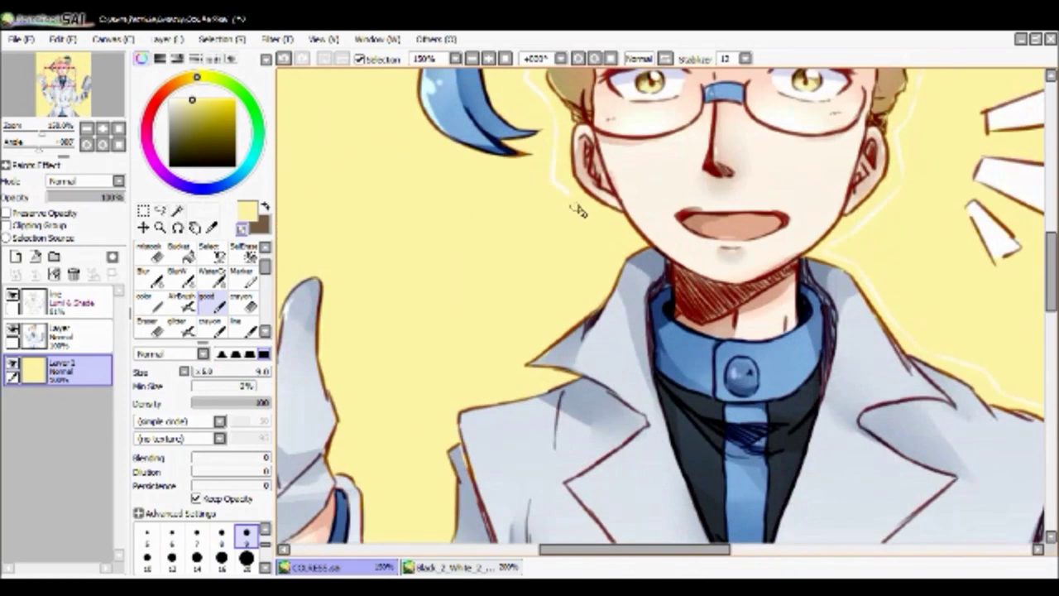
{"action": "scroll", "coordinate": [539, 331], "scroll_direction": "left", "scroll_amount": 4}
{"action": "scroll", "coordinate": [616, 286], "scroll_direction": "down", "scroll_amount": 4}
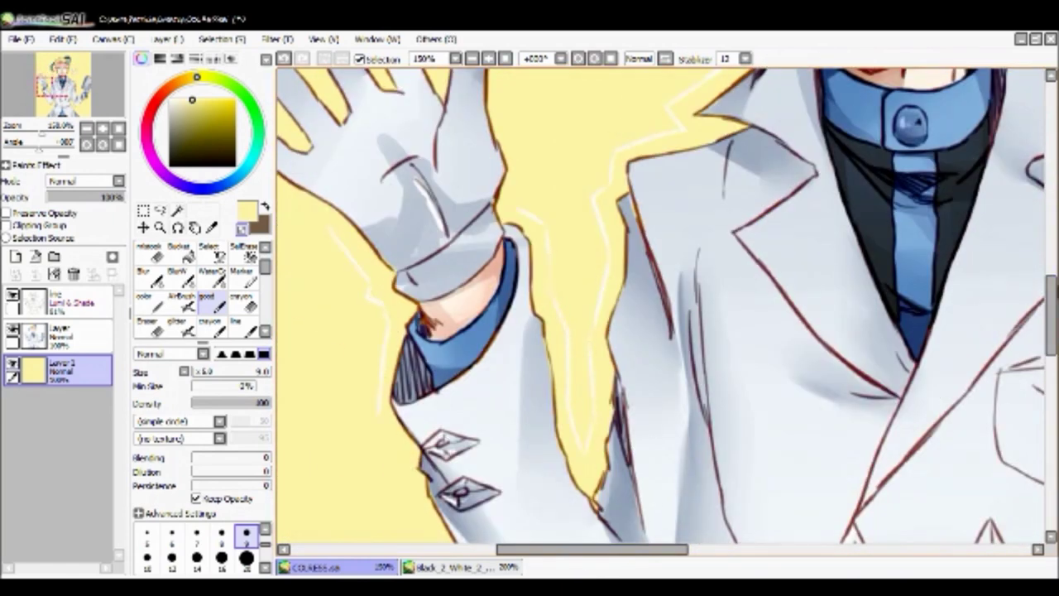
{"action": "scroll", "coordinate": [423, 328], "scroll_direction": "down", "scroll_amount": 3}
{"action": "scroll", "coordinate": [662, 374], "scroll_direction": "down", "scroll_amount": 3}
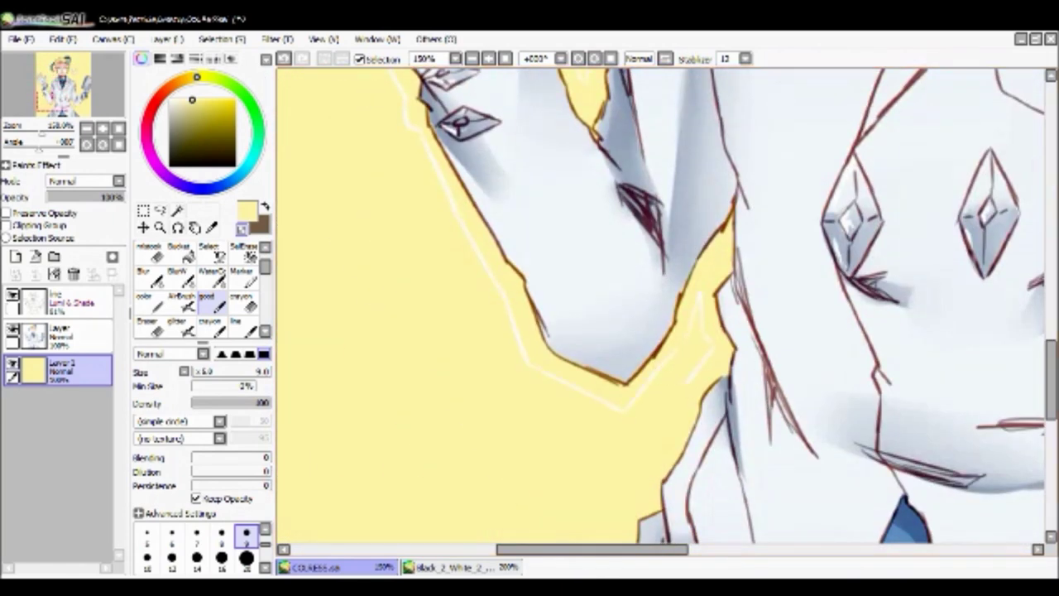
{"action": "scroll", "coordinate": [631, 317], "scroll_direction": "down", "scroll_amount": 2}
{"action": "scroll", "coordinate": [554, 263], "scroll_direction": "down", "scroll_amount": 2}
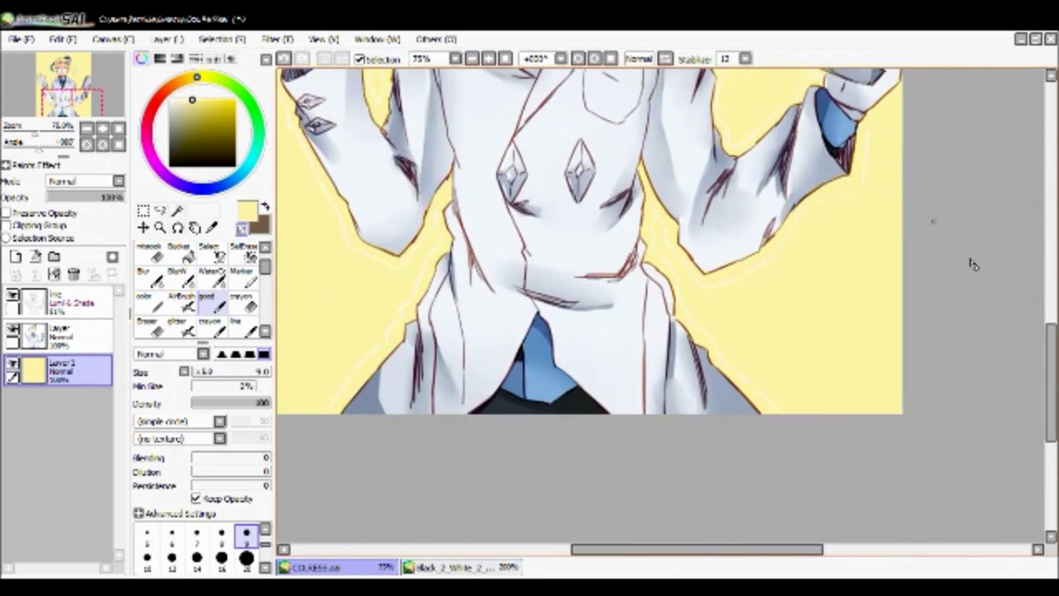
Complete the white outline around the hair, book and raised glove, and recolour the background mint green.
{"action": "scroll", "coordinate": [973, 263], "scroll_direction": "up", "scroll_amount": 10}
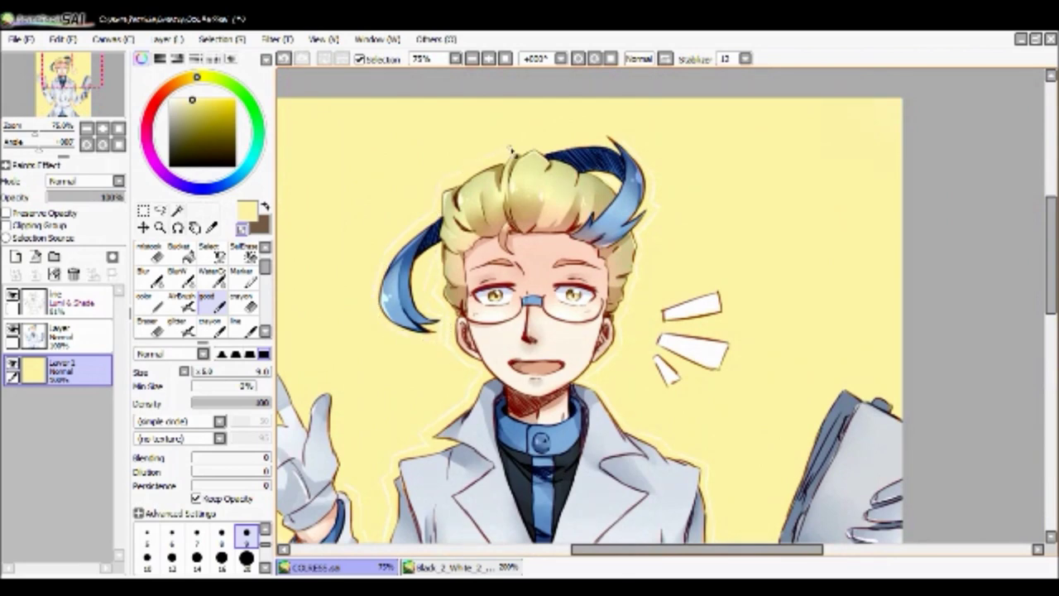
{"action": "scroll", "coordinate": [781, 357], "scroll_direction": "down", "scroll_amount": 3}
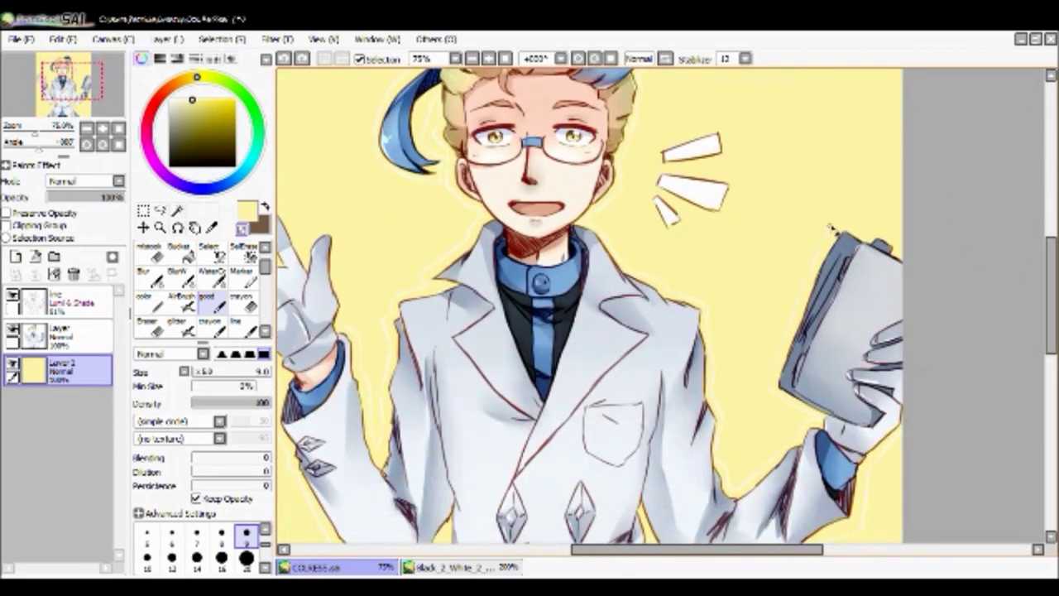
{"action": "scroll", "coordinate": [455, 339], "scroll_direction": "left", "scroll_amount": 4}
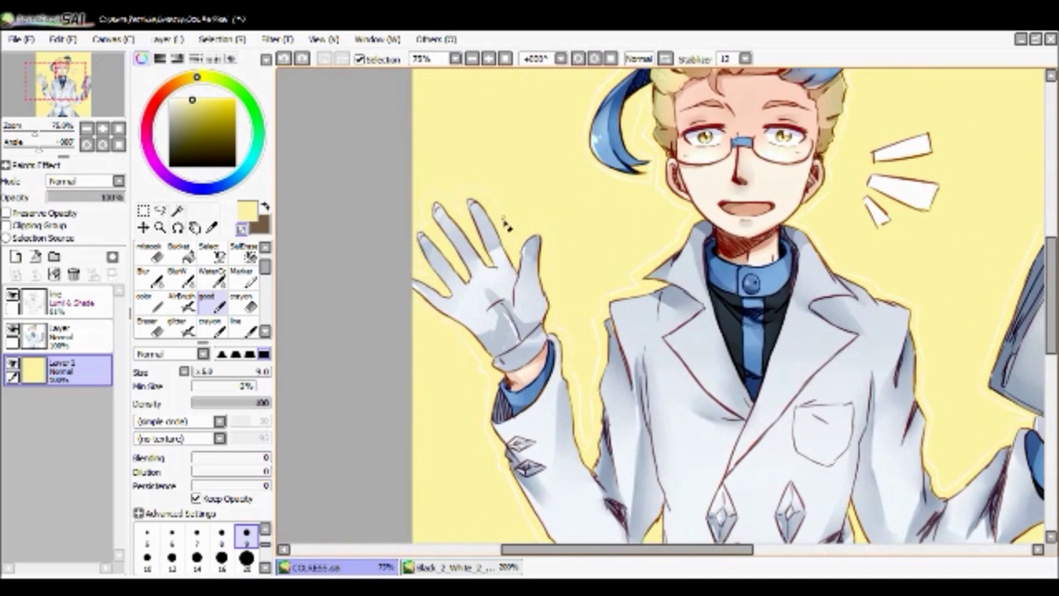
{"action": "left_click", "coordinate": [505, 58]}
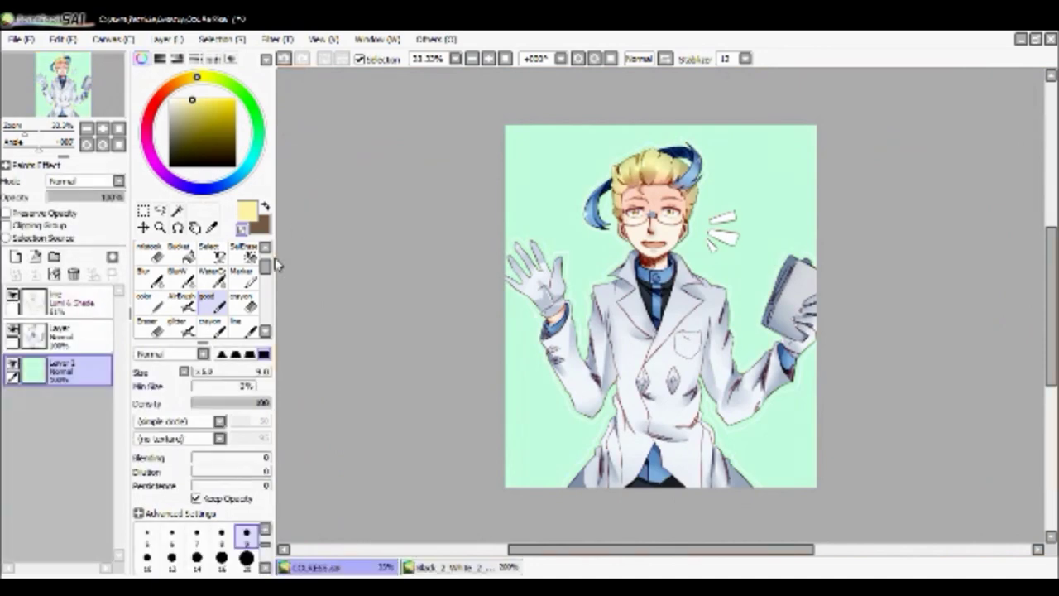
Shift the background to aqua and colour the three surprise marks beside the head pale yellow with the line brush on a layer beneath it.
{"action": "left_click", "coordinate": [488, 59]}
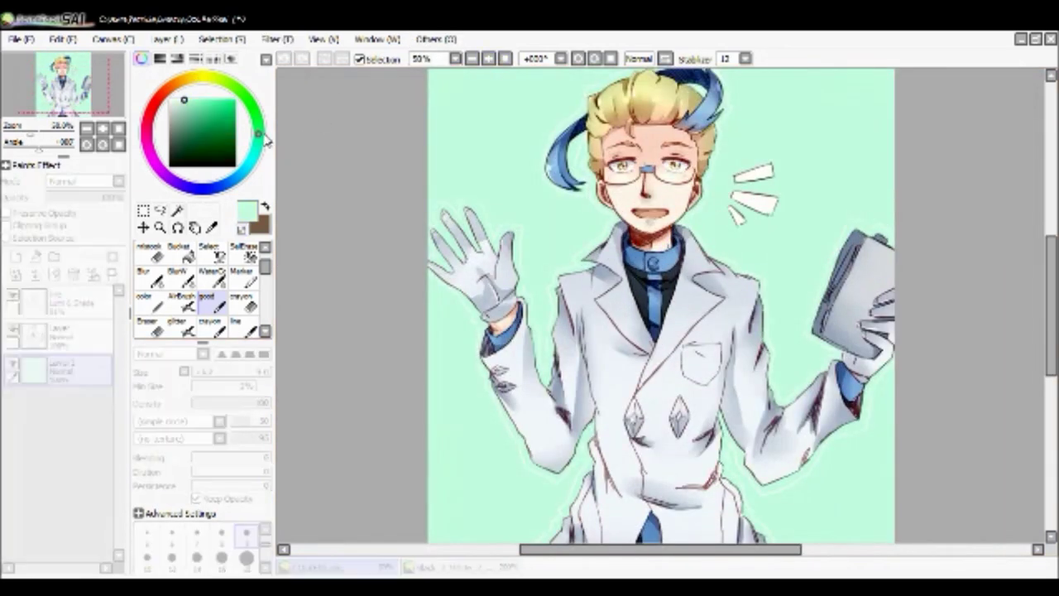
{"action": "left_click", "coordinate": [489, 59]}
{"action": "left_click", "coordinate": [488, 59]}
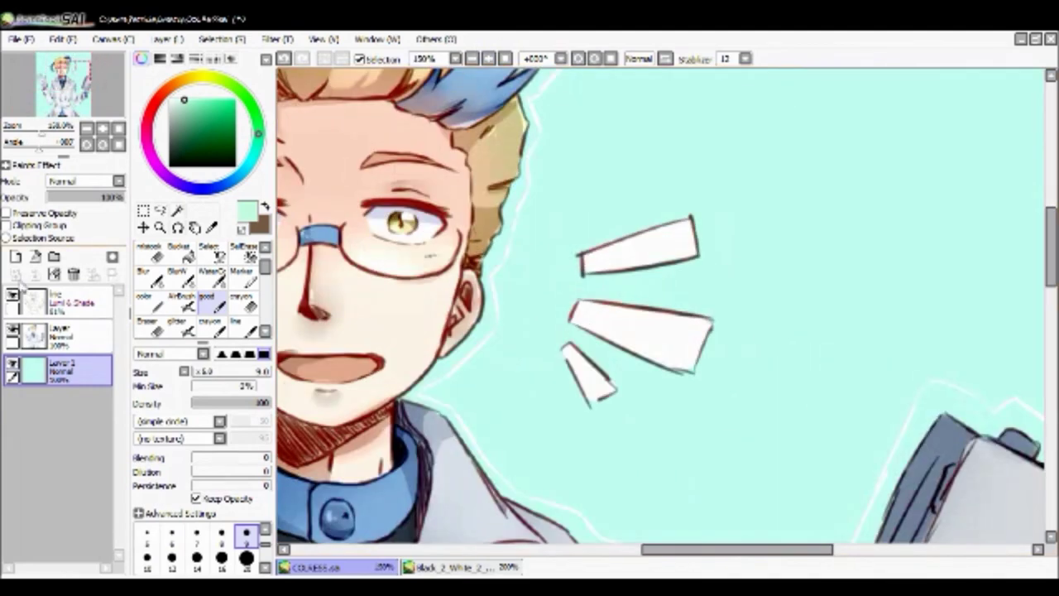
{"action": "left_click_drag", "start_coordinate": [76, 411], "coordinate": [76, 414]}
{"action": "left_click", "coordinate": [239, 323]}
{"action": "left_click", "coordinate": [201, 77]}
{"action": "left_click_drag", "start_coordinate": [633, 273], "coordinate": [416, 346]}
Add a new layer above the background layer and clip it to that layer.
{"action": "left_click", "coordinate": [472, 58]}
{"action": "left_click", "coordinate": [15, 256]}
{"action": "left_click", "coordinate": [6, 225]}
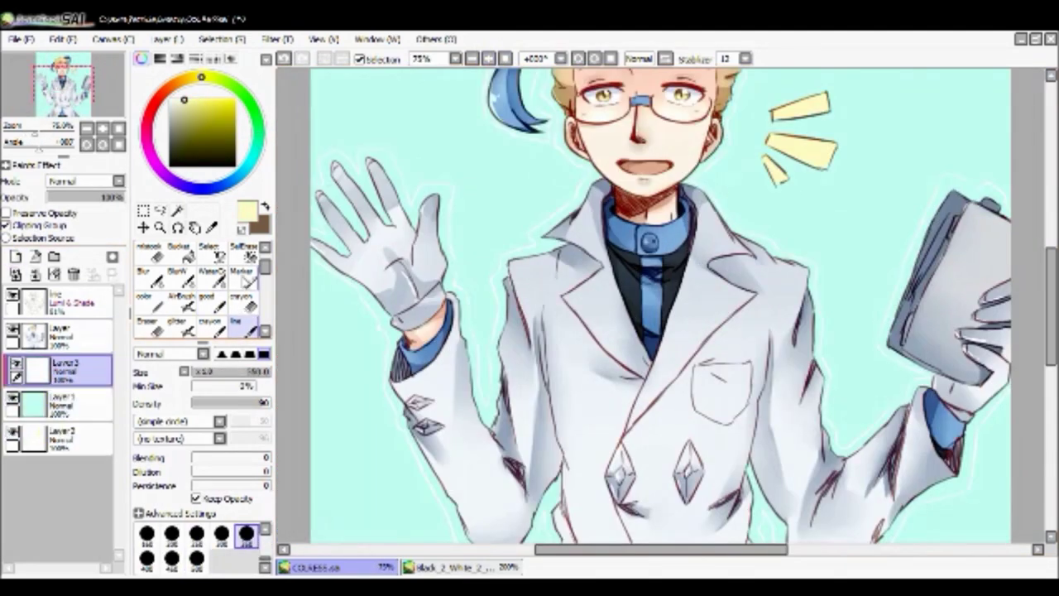
Try painting light blue over the background with the line brush at size 500, then undo the paint.
{"action": "left_click", "coordinate": [234, 180]}
{"action": "left_click", "coordinate": [245, 171]}
{"action": "left_click", "coordinate": [456, 58]}
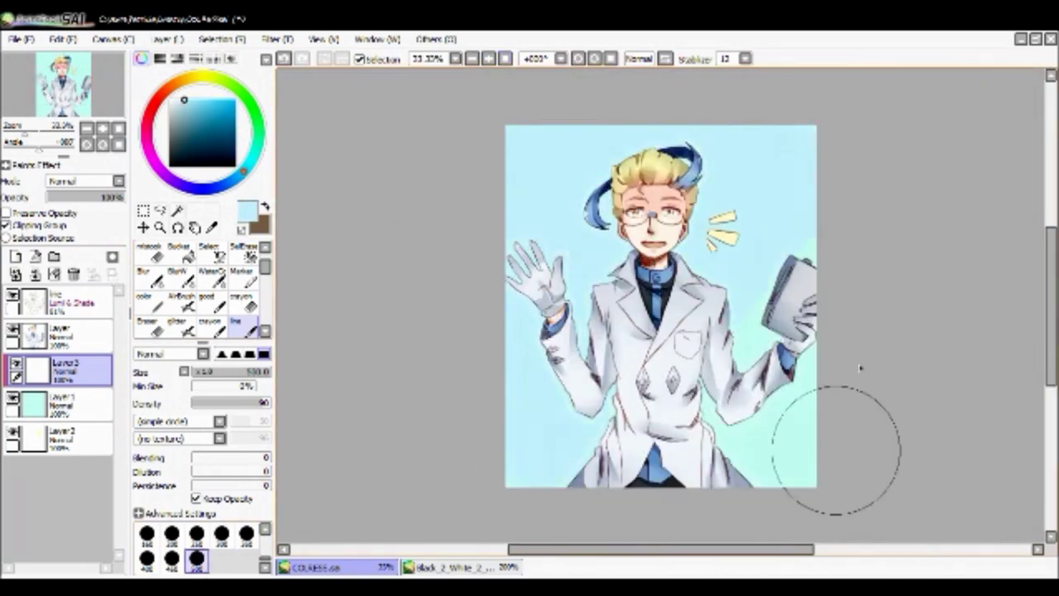
{"action": "key", "text": "ctrl+z"}
Paint the upper half of the background periwinkle on the clipped layer and choose the watercolour brush to soften its lower edge.
{"action": "left_click", "coordinate": [215, 188]}
{"action": "mouse_move", "coordinate": [513, 231]}
{"action": "left_mouse_down"}
{"action": "mouse_move", "coordinate": [538, 248]}
{"action": "mouse_move", "coordinate": [712, 224]}
{"action": "left_mouse_up"}
{"action": "left_click_drag", "start_coordinate": [840, 227], "coordinate": [530, 207]}
{"action": "left_click", "coordinate": [211, 273]}
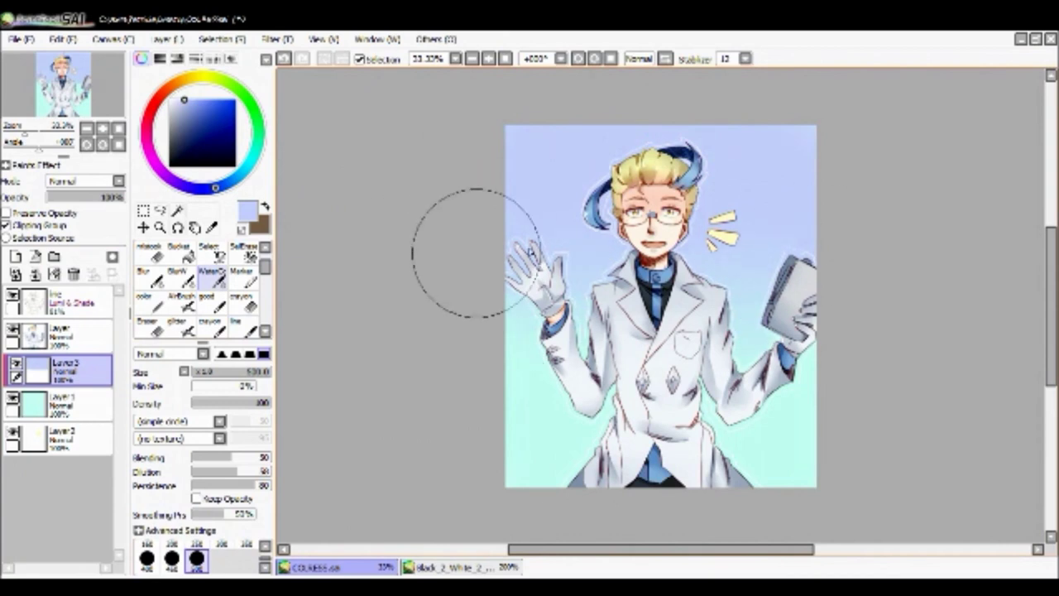
Flip the periwinkle gradient layer vertically so the colour sits at the base, and merge it into the aqua background layer.
{"action": "key", "text": "ctrl+t"}
{"action": "left_click", "coordinate": [202, 525]}
{"action": "key", "text": "Return"}
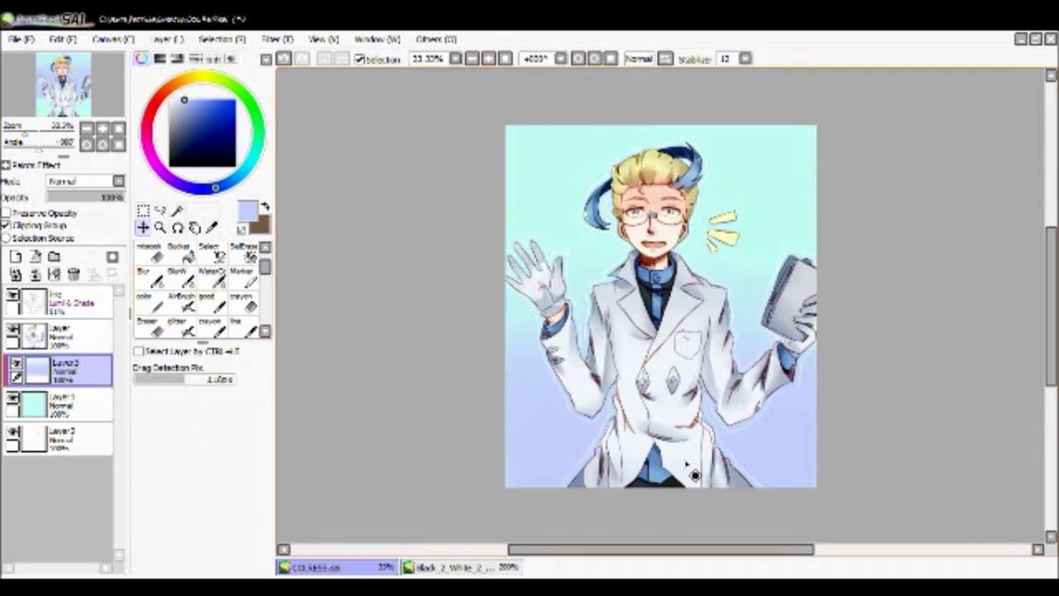
{"action": "key", "text": "ctrl+e"}
{"action": "key", "text": "ctrl+u"}
{"action": "key", "text": "Escape"}
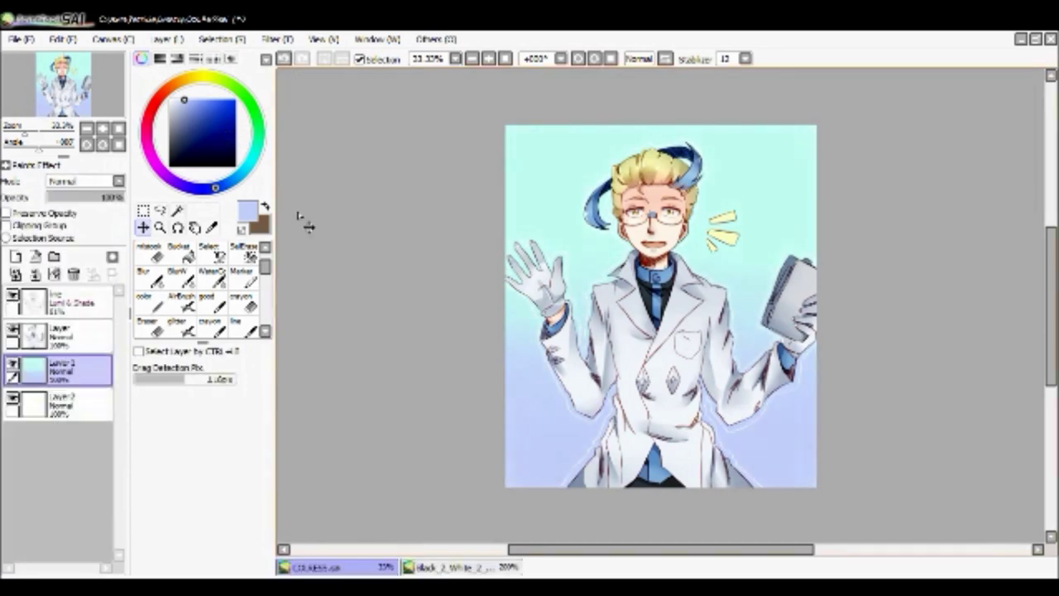
Set the good brush to white at size 9 and merge the background layer with the yellow marks layer below.
{"action": "left_click", "coordinate": [213, 302]}
{"action": "scroll", "coordinate": [502, 75], "scroll_direction": "up", "scroll_amount": 3}
{"action": "right_click", "coordinate": [689, 248]}
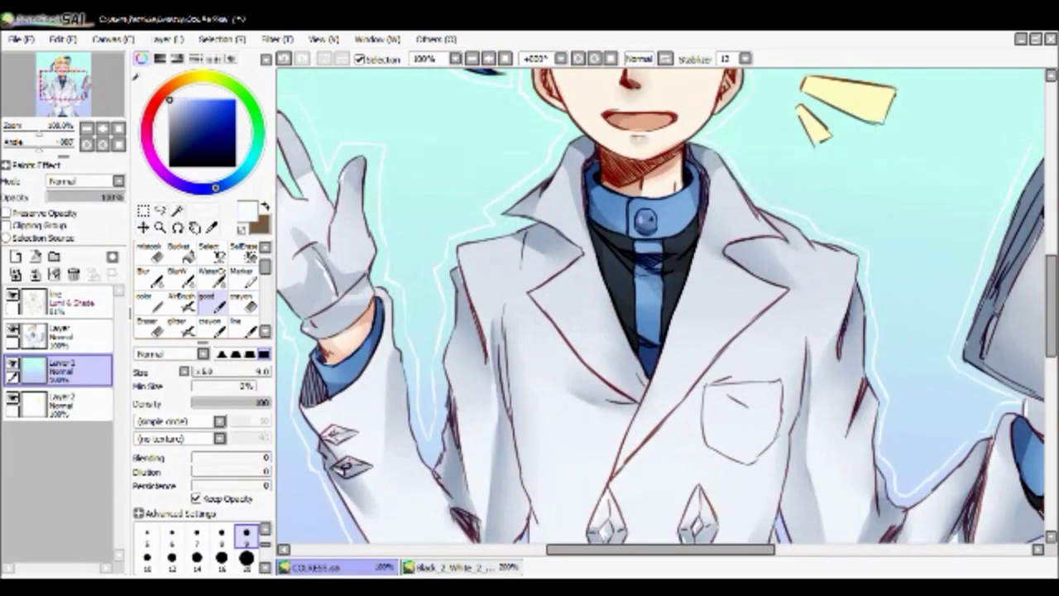
{"action": "key", "text": "ctrl+e"}
Examine the white outline and the background gradient around the face, collar, coat and whole figure at several zoom levels.
{"action": "left_click", "coordinate": [489, 58]}
{"action": "scroll", "coordinate": [1034, 236], "scroll_direction": "up", "scroll_amount": 5}
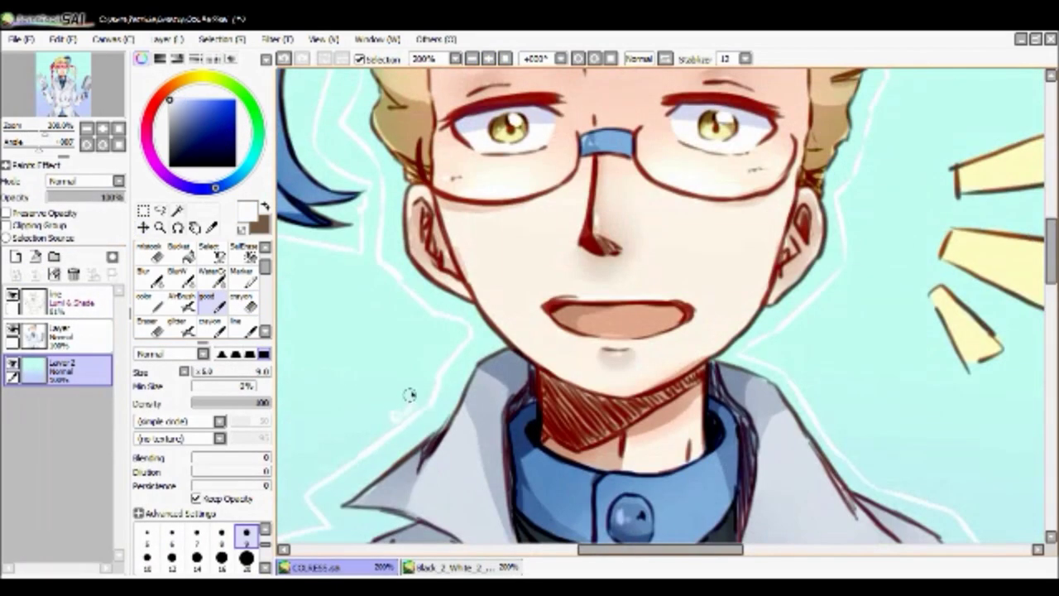
{"action": "scroll", "coordinate": [338, 287], "scroll_direction": "down", "scroll_amount": 2}
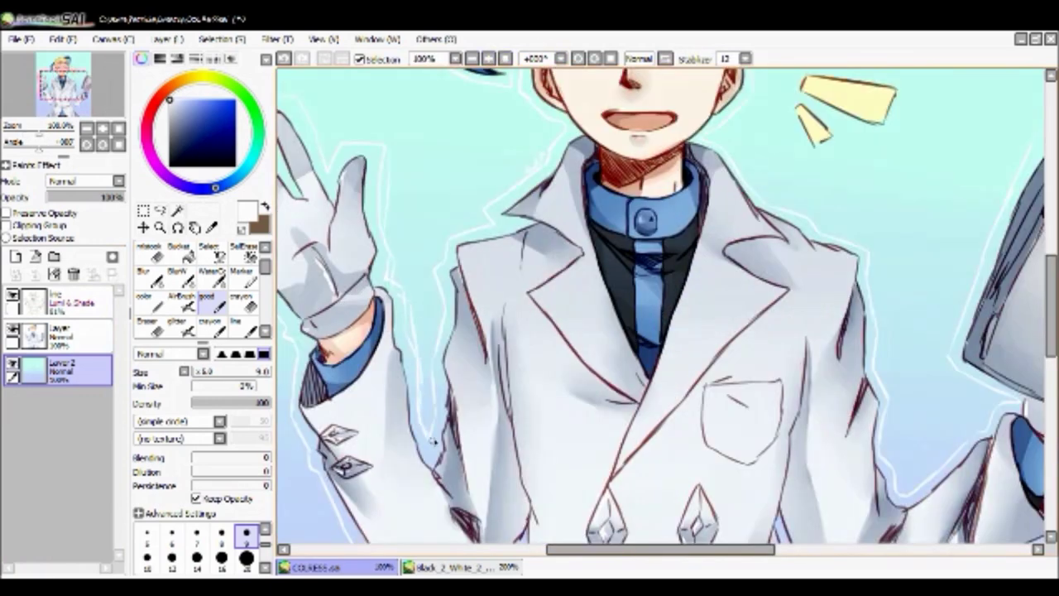
{"action": "scroll", "coordinate": [506, 97], "scroll_direction": "down", "scroll_amount": 1}
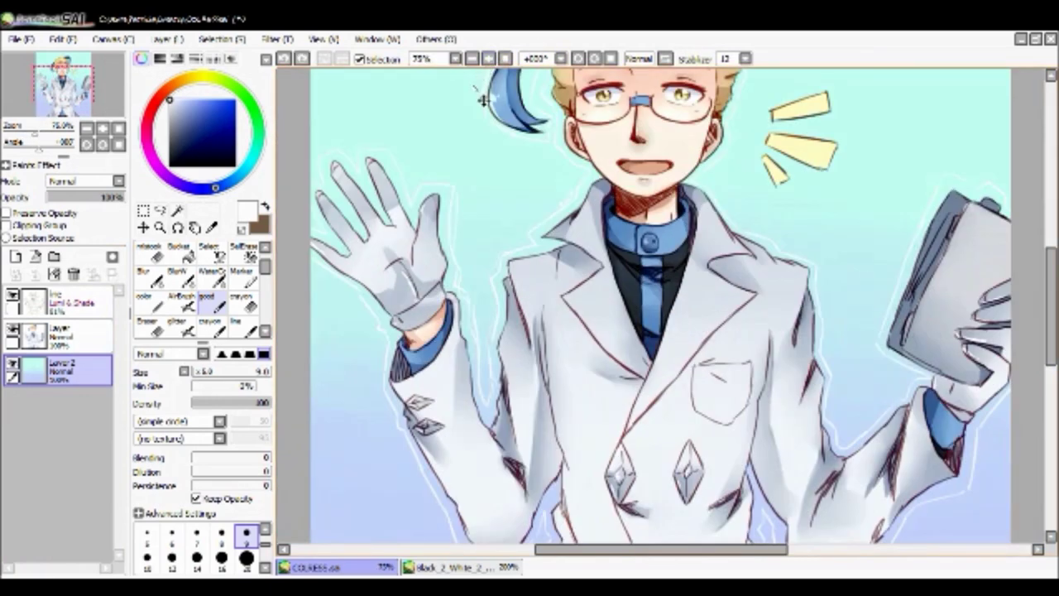
{"action": "scroll", "coordinate": [507, 75], "scroll_direction": "down", "scroll_amount": 1}
{"action": "left_click", "coordinate": [489, 58]}
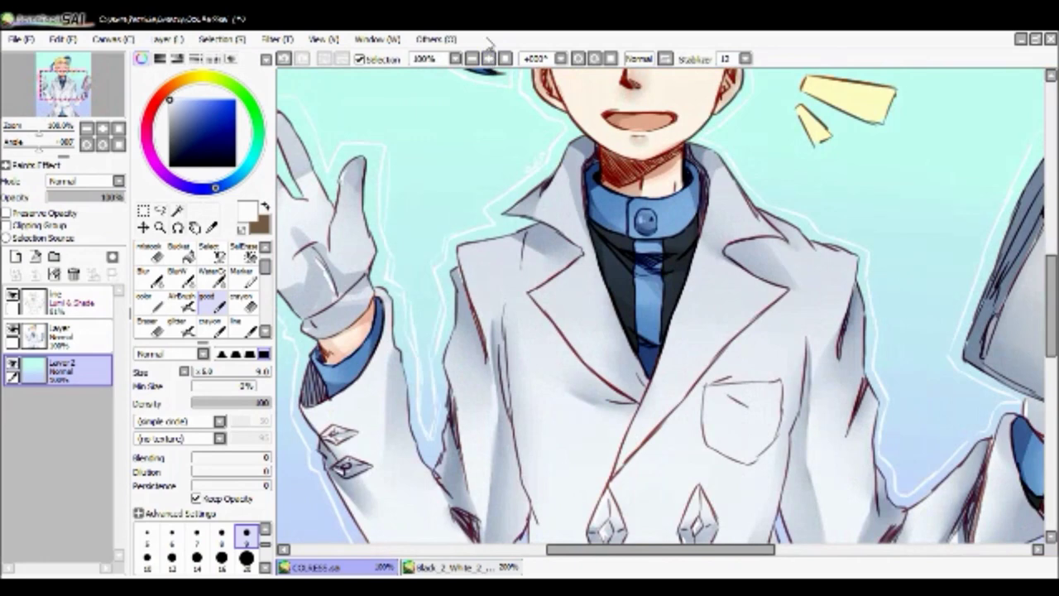
{"action": "scroll", "coordinate": [533, 74], "scroll_direction": "down", "scroll_amount": 2}
{"action": "left_click", "coordinate": [490, 58]}
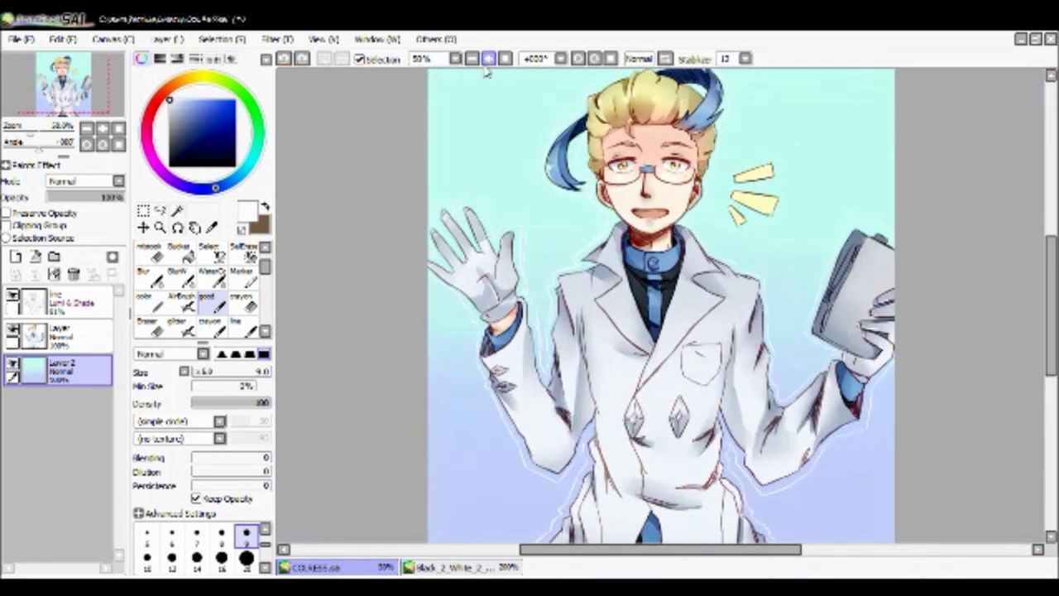
{"action": "left_click", "coordinate": [474, 59]}
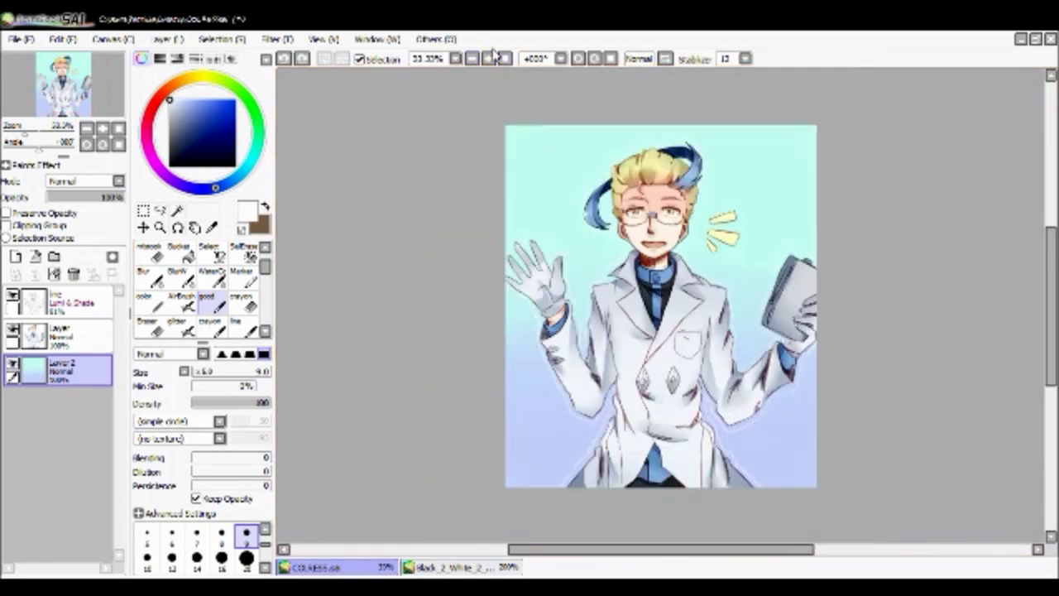
{"action": "scroll", "coordinate": [776, 194], "scroll_direction": "up", "scroll_amount": 2}
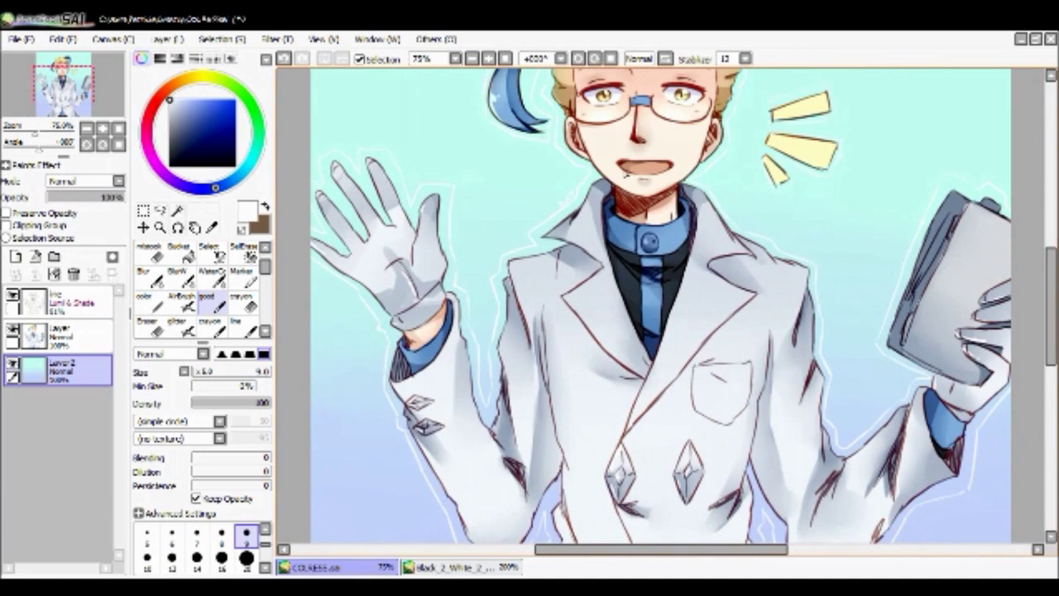
{"action": "scroll", "coordinate": [428, 262], "scroll_direction": "down", "scroll_amount": 2}
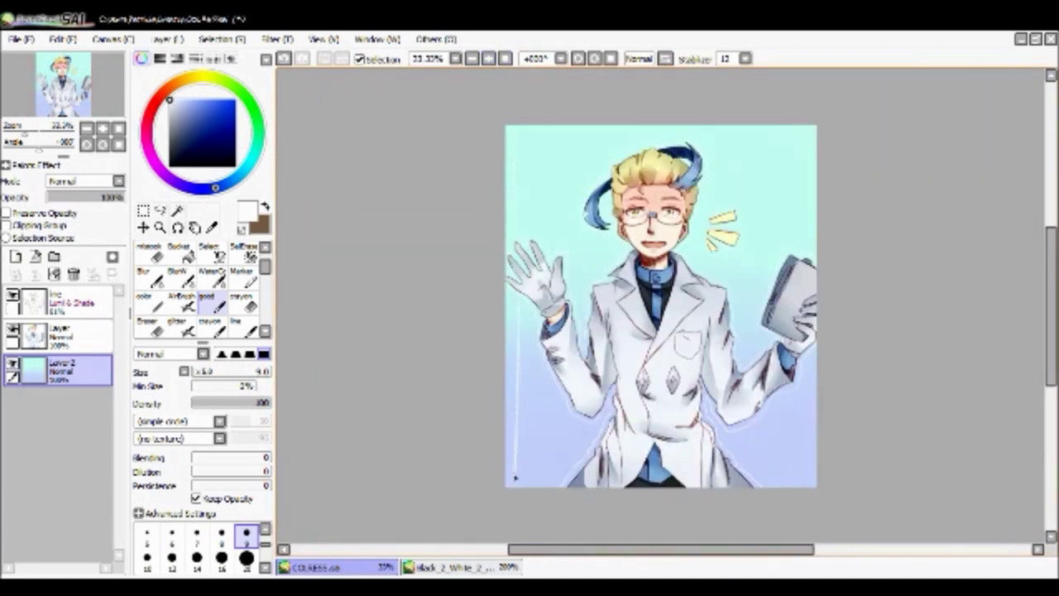